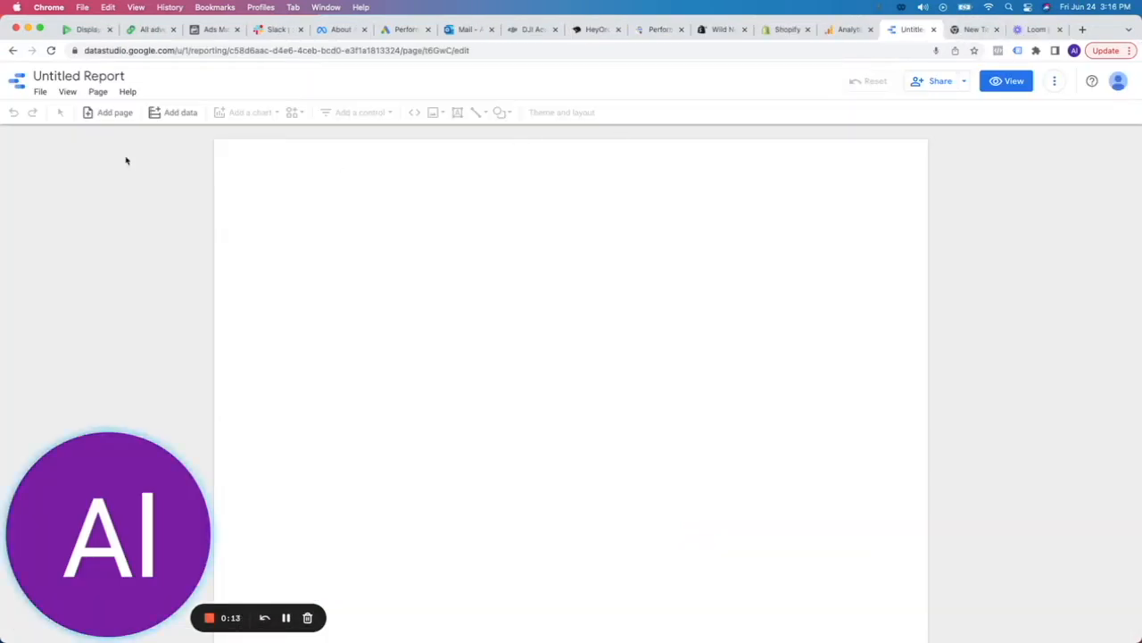
Step: Create a blank report and choose the Facebook Ads + Instagram Ads connector by reportible.com after searching the connectors for "facebook ads"
{"action": "left_click", "coordinate": [14, 84]}
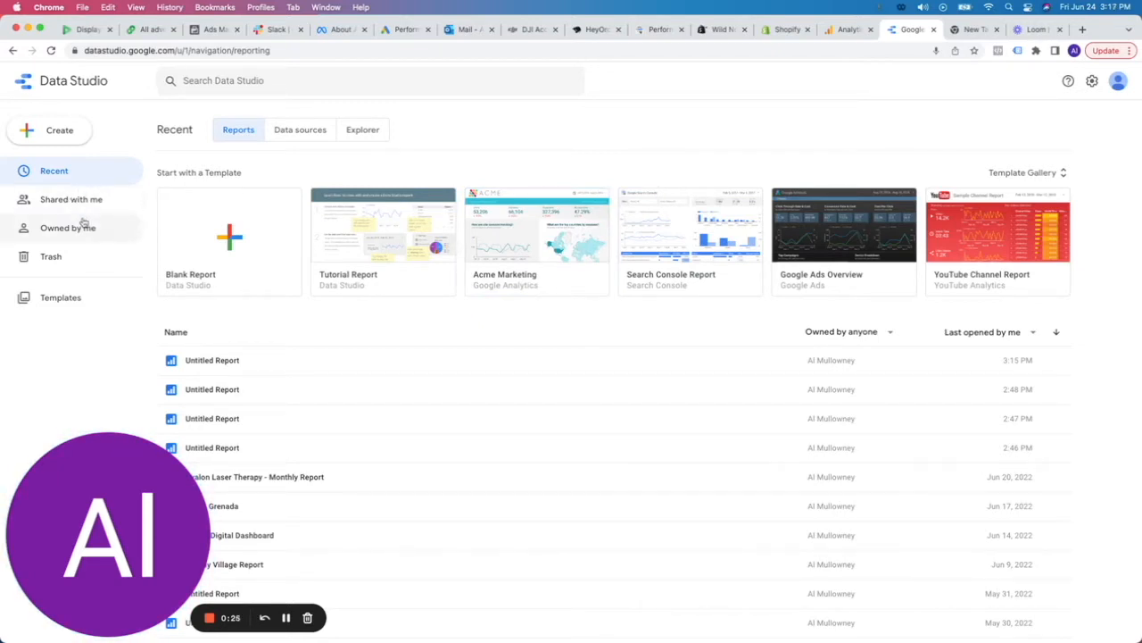
{"action": "left_click", "coordinate": [230, 236]}
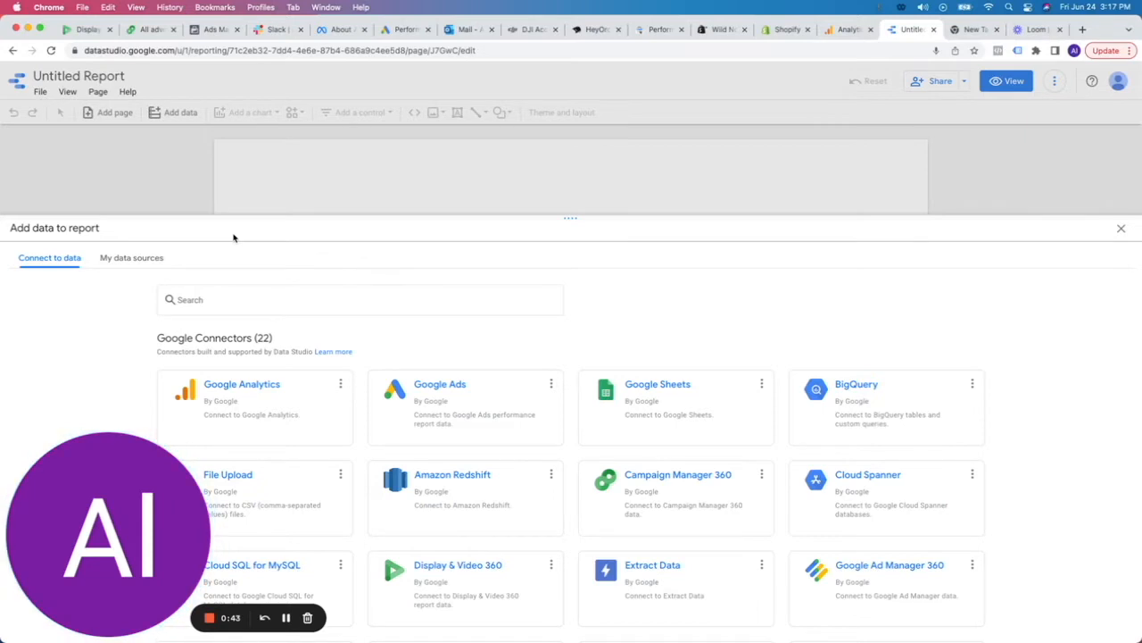
{"action": "left_click", "coordinate": [209, 300]}
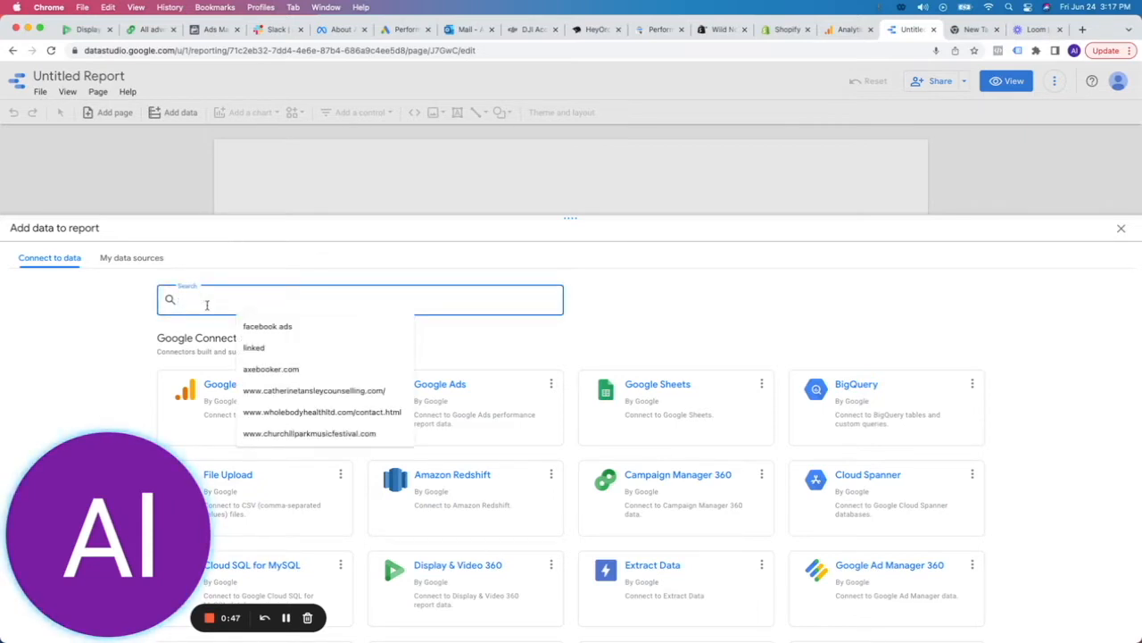
{"action": "type", "text": "faceb"}
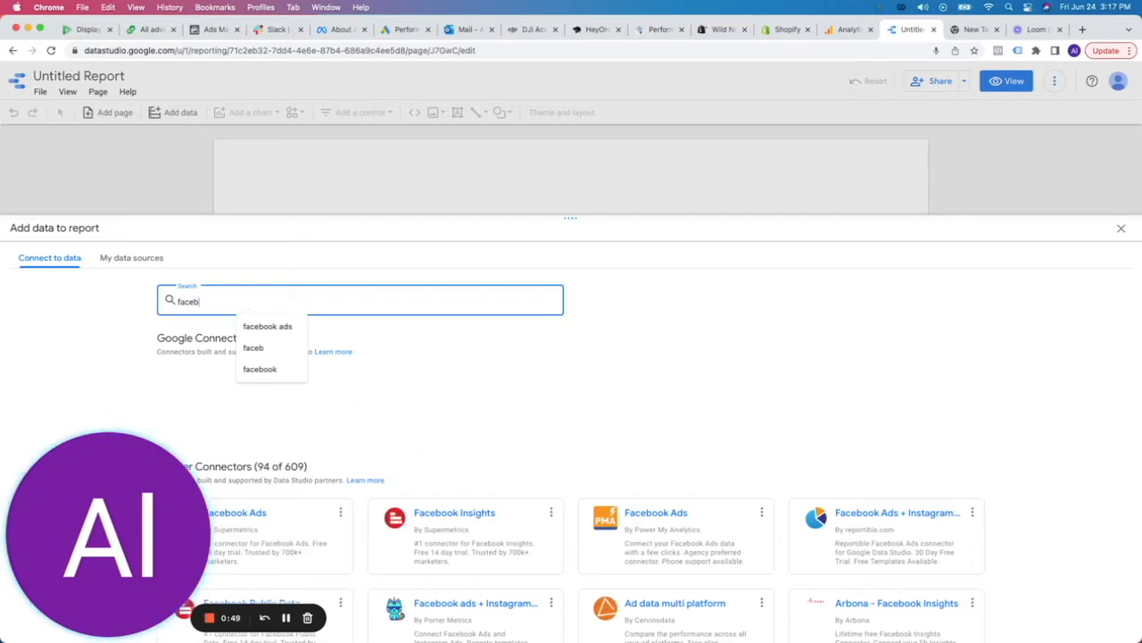
{"action": "type", "text": "ook"}
{"action": "left_click", "coordinate": [253, 329]}
{"action": "left_click", "coordinate": [679, 368]}
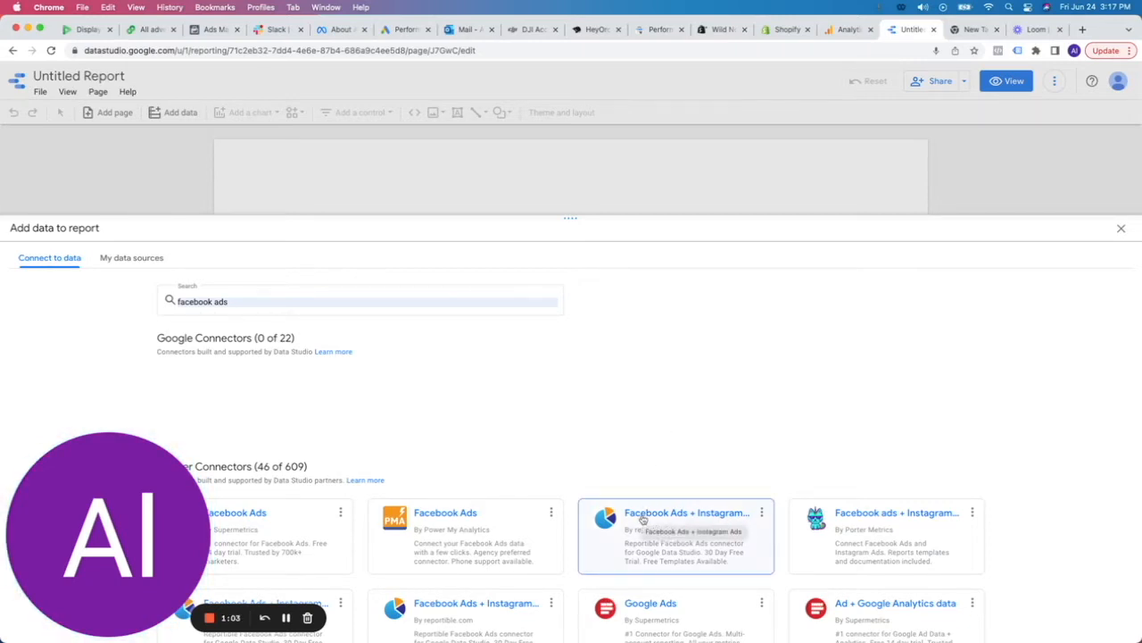
{"action": "left_click", "coordinate": [687, 535]}
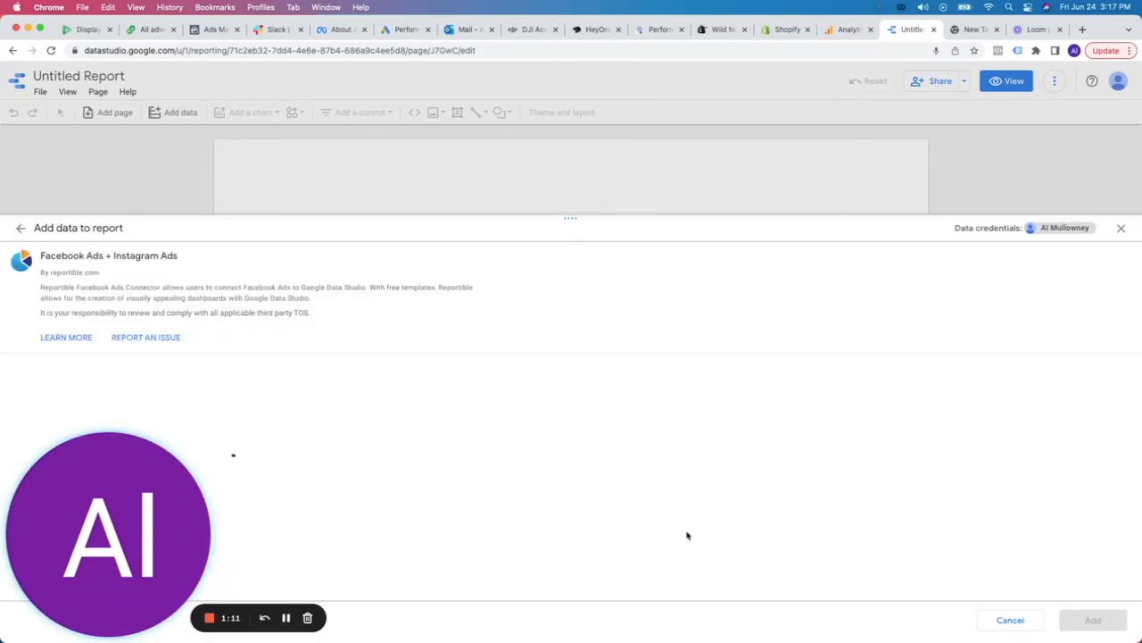
Step: Add the connector's data for the Wild North Flowers ad account with the conversion window "7 day click + 1 day view (default)"
{"action": "left_click_drag", "start_coordinate": [106, 473], "coordinate": [1112, 147]}
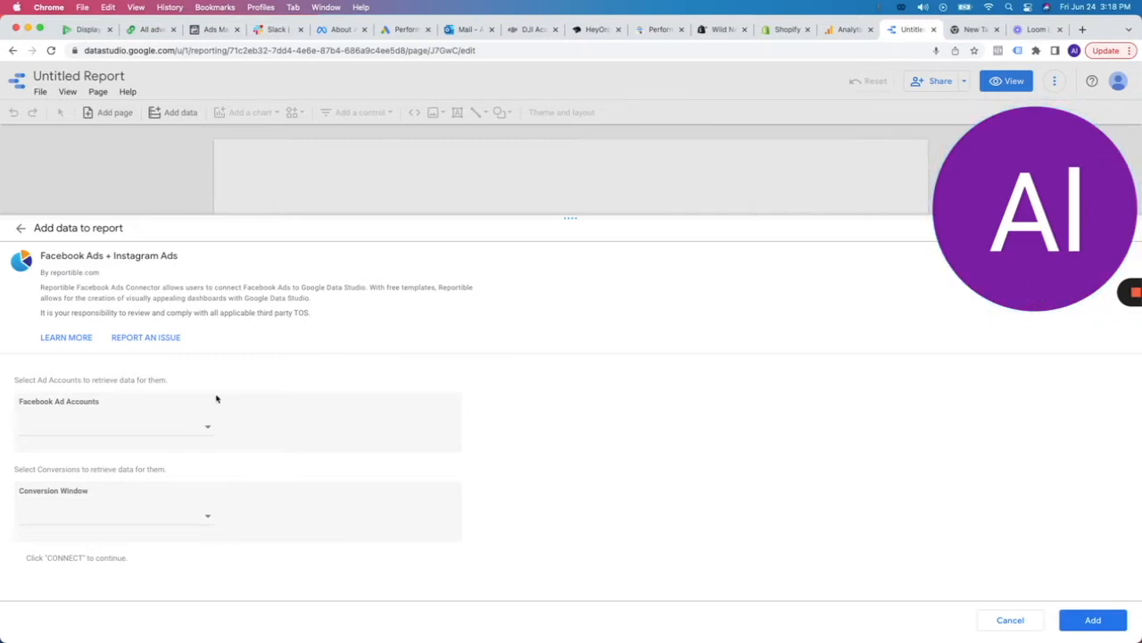
{"action": "left_click", "coordinate": [185, 426]}
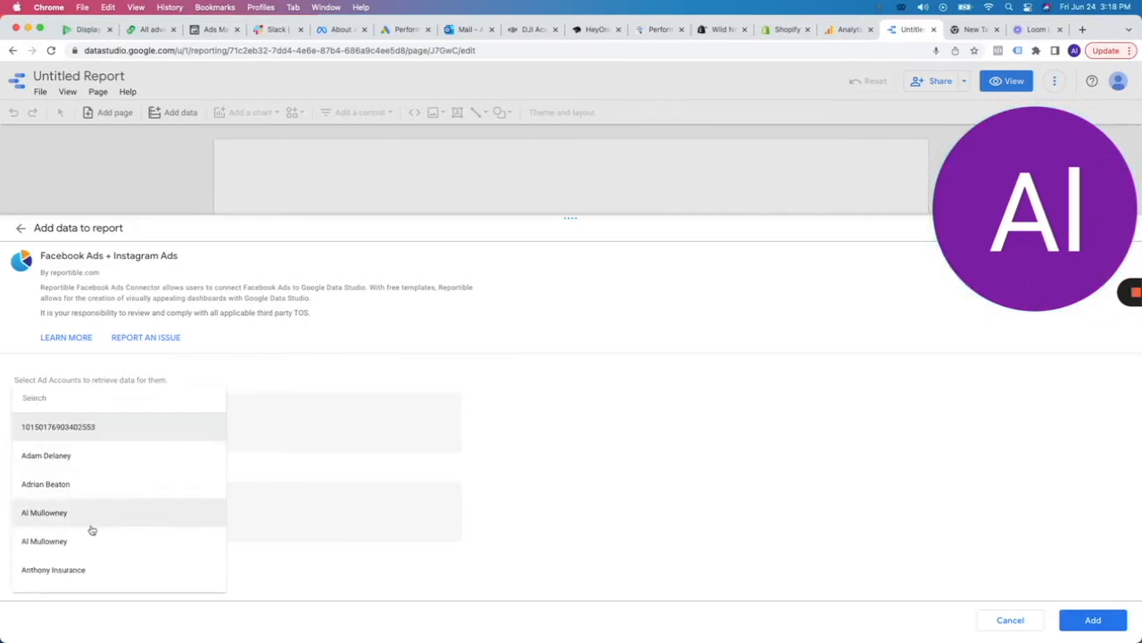
{"action": "scroll", "coordinate": [89, 528], "scroll_direction": "down", "scroll_amount": 20}
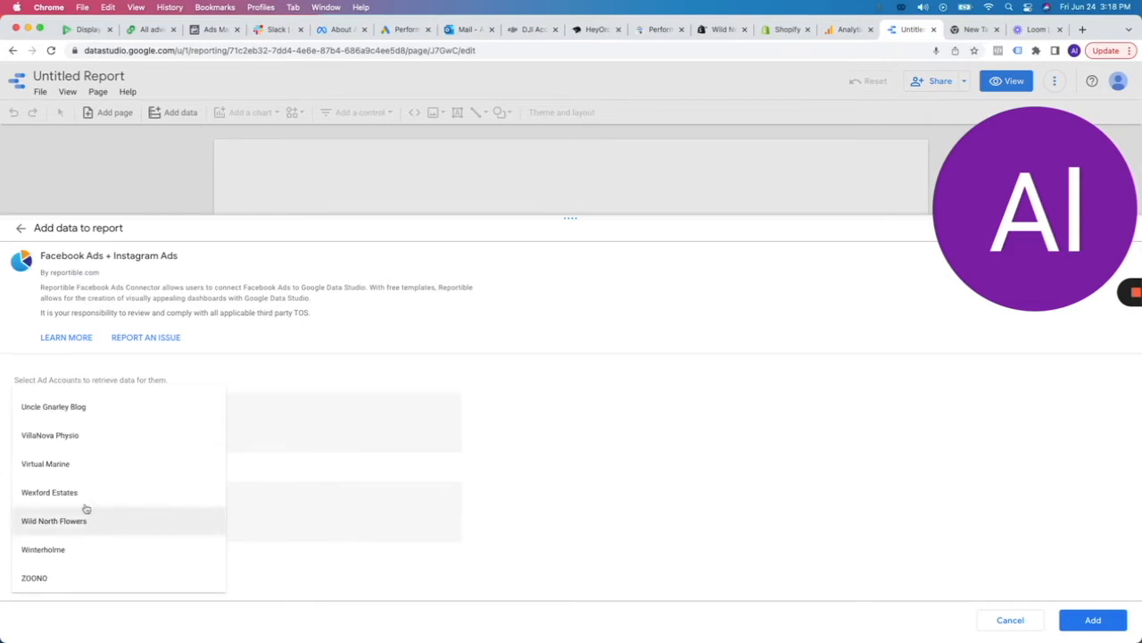
{"action": "left_click", "coordinate": [84, 522]}
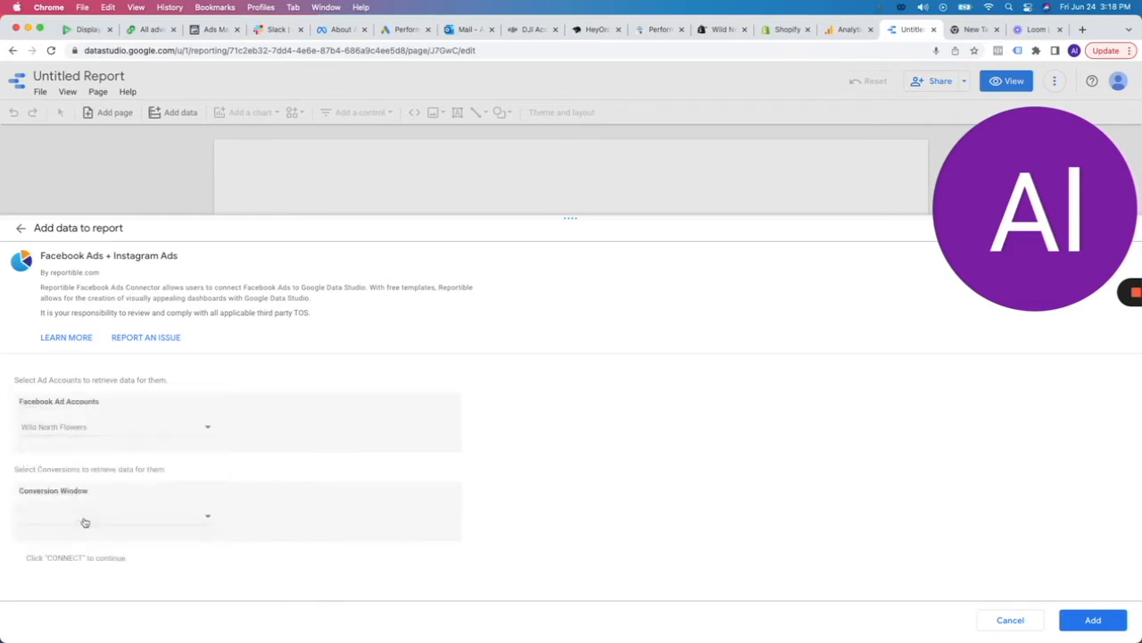
{"action": "left_click", "coordinate": [186, 518]}
{"action": "left_click", "coordinate": [71, 607]}
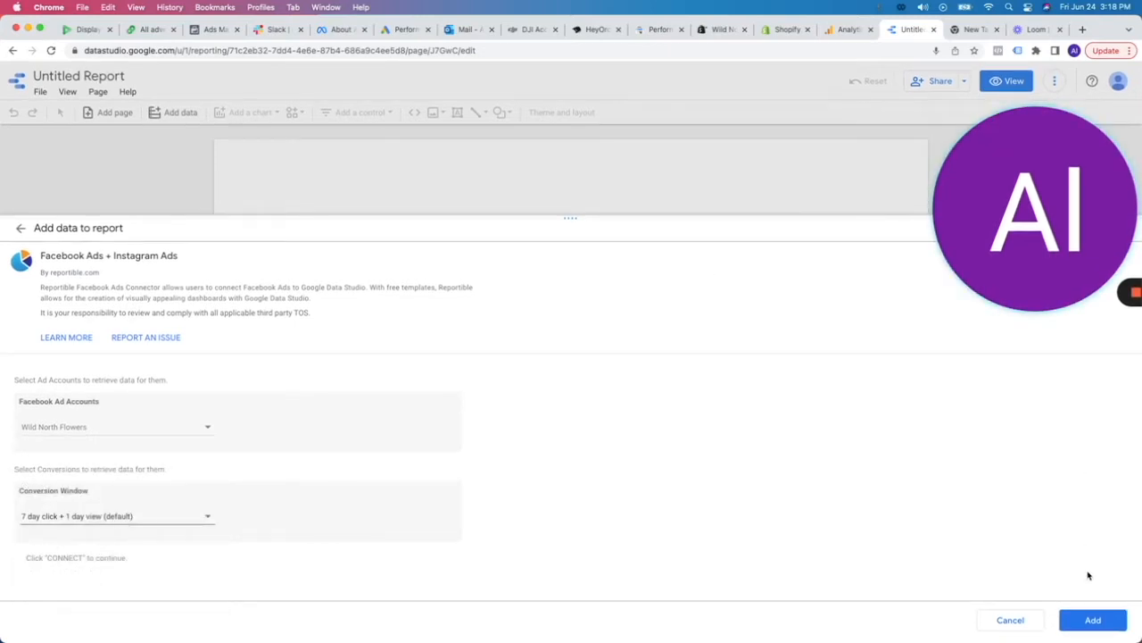
{"action": "left_click", "coordinate": [1093, 619]}
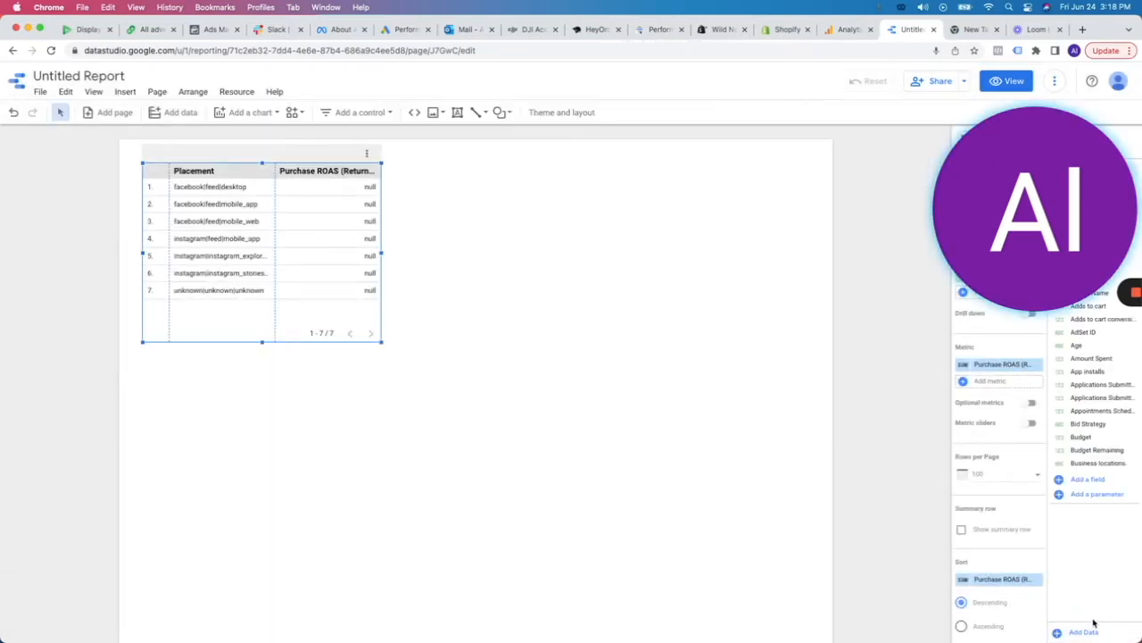
Step: Widen the placement table to nearly the full page width and move it further down the page
{"action": "left_click_drag", "start_coordinate": [382, 252], "coordinate": [801, 250]}
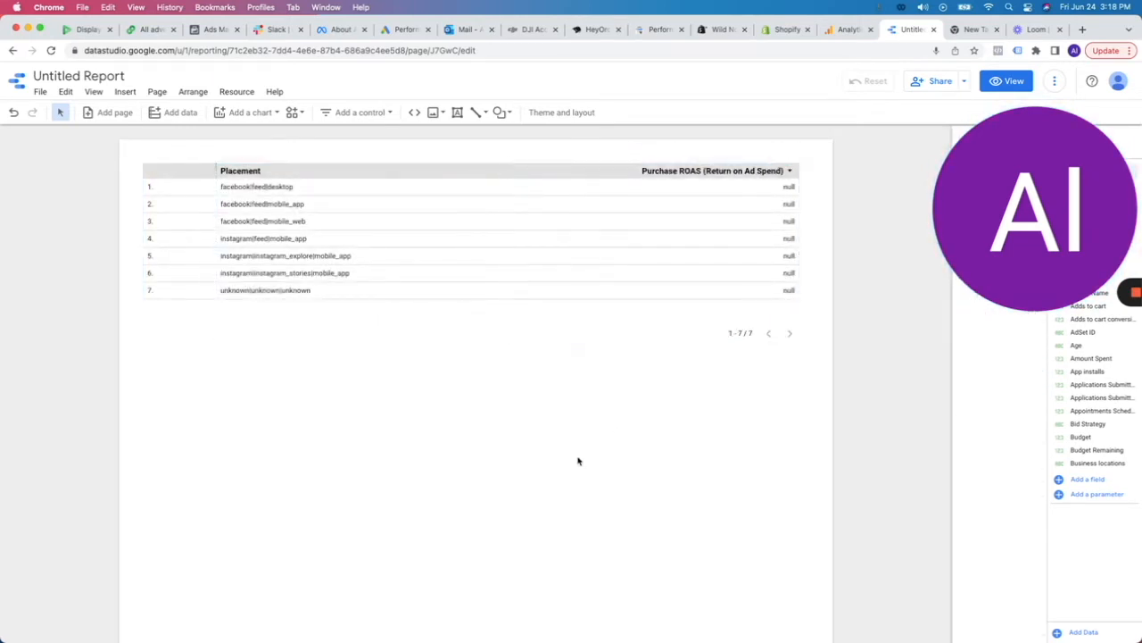
{"action": "left_click_drag", "start_coordinate": [454, 171], "coordinate": [454, 265]}
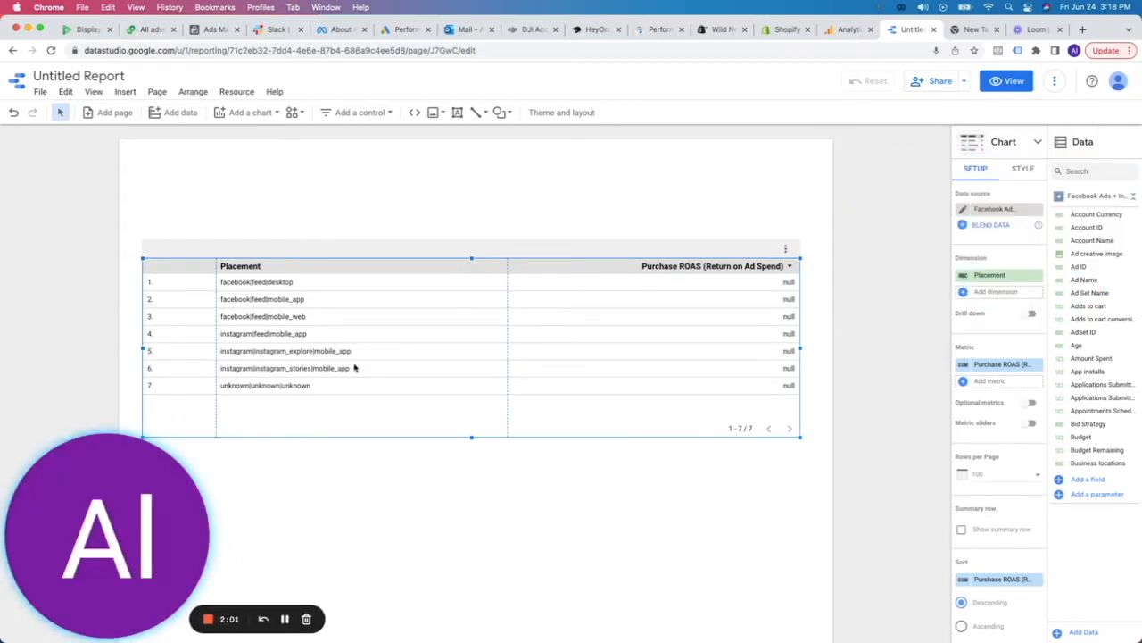
Step: Replace the table's dimension with Campaign Name and its Purchase ROAS metric with Impressions
{"action": "left_click", "coordinate": [997, 275]}
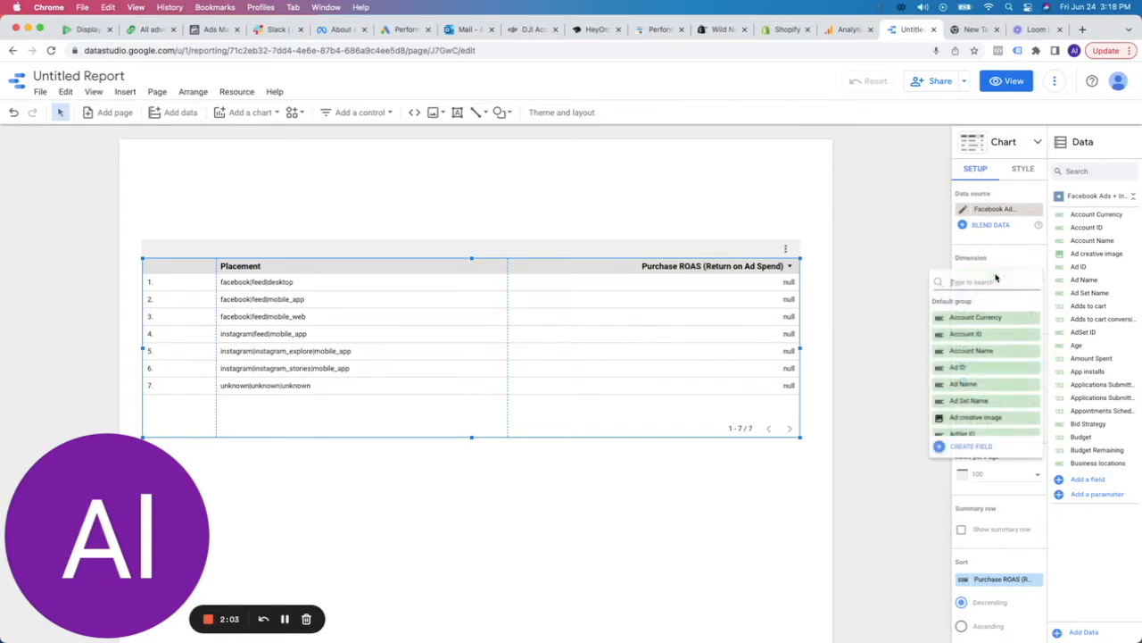
{"action": "type", "text": "c"}
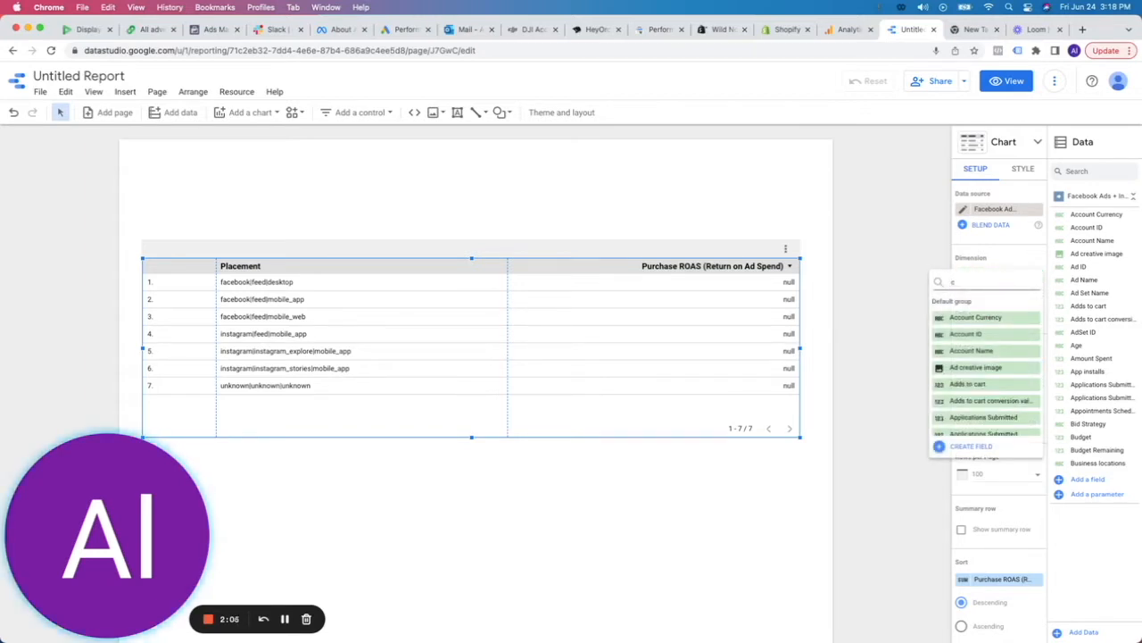
{"action": "type", "text": "amp"}
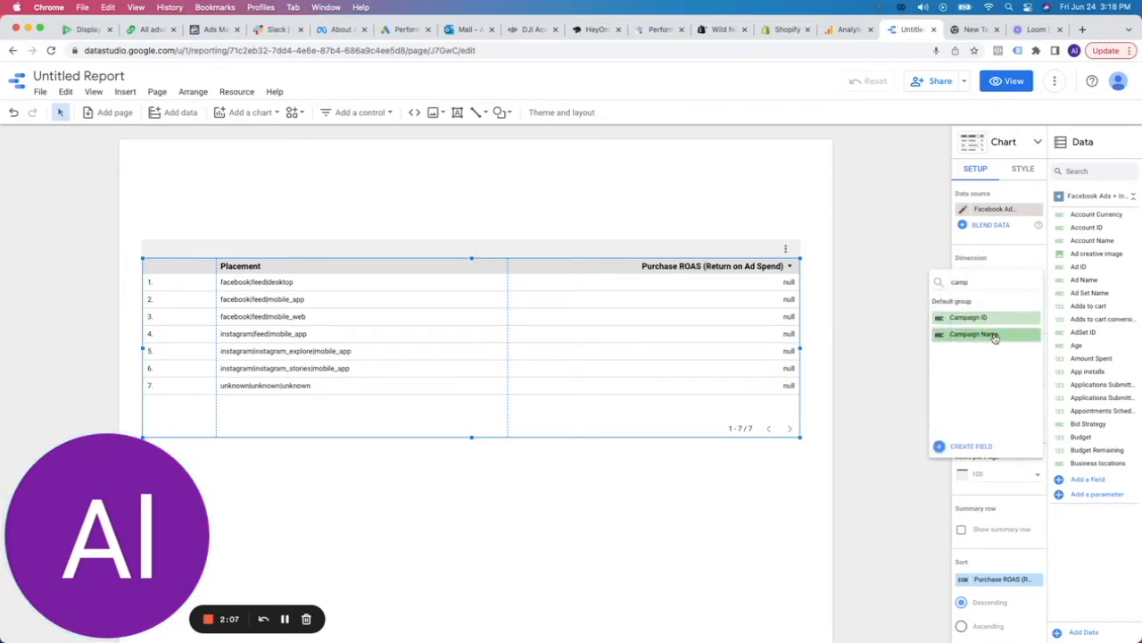
{"action": "left_click", "coordinate": [994, 335]}
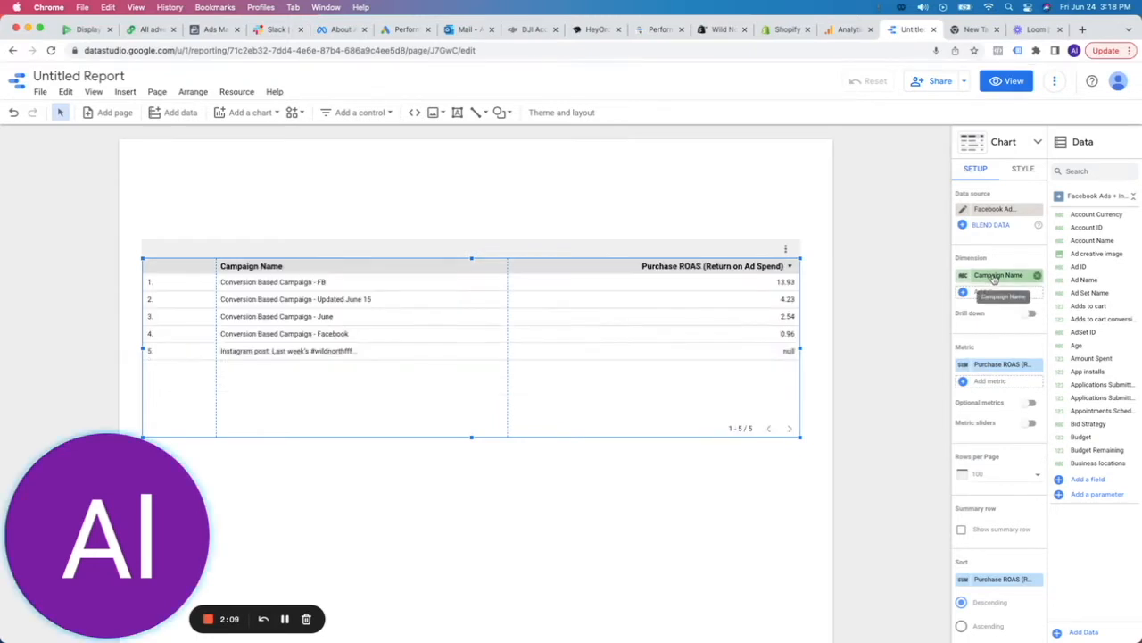
{"action": "left_click", "coordinate": [1000, 366]}
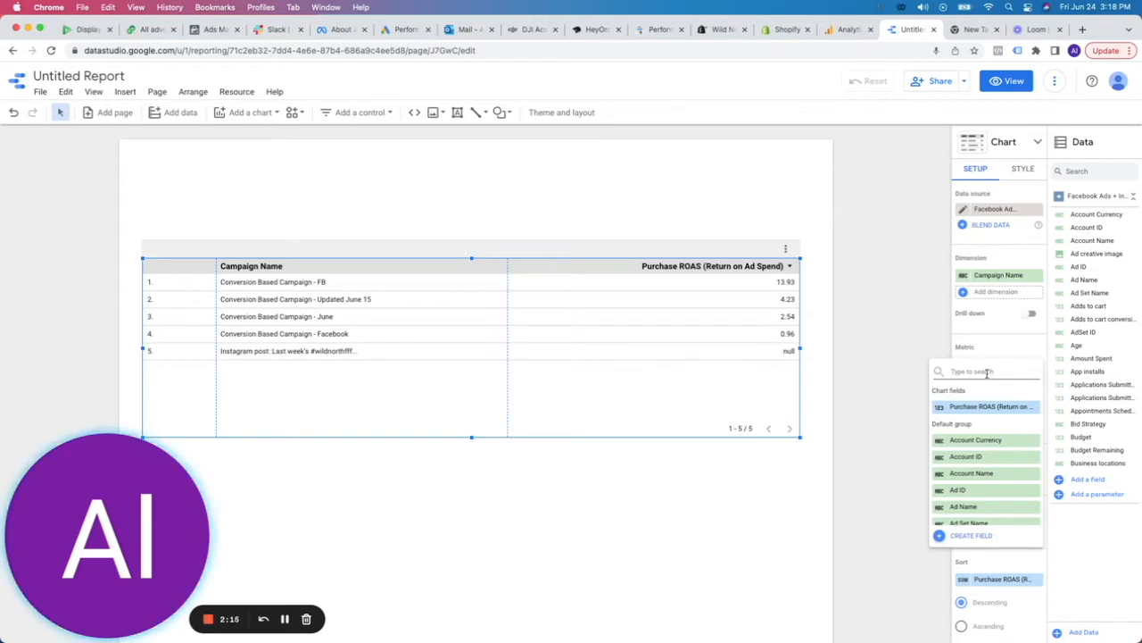
{"action": "type", "text": "impress"}
{"action": "left_click", "coordinate": [985, 406]}
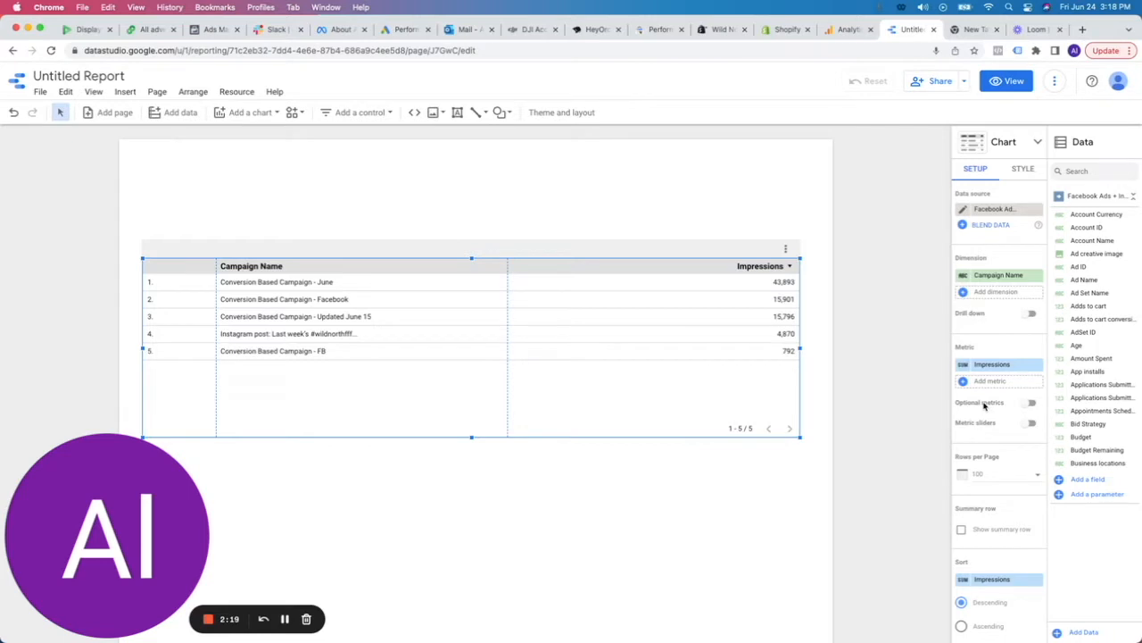
Step: Add Reach and Frequency as further metrics in the campaign table
{"action": "left_click", "coordinate": [1008, 381]}
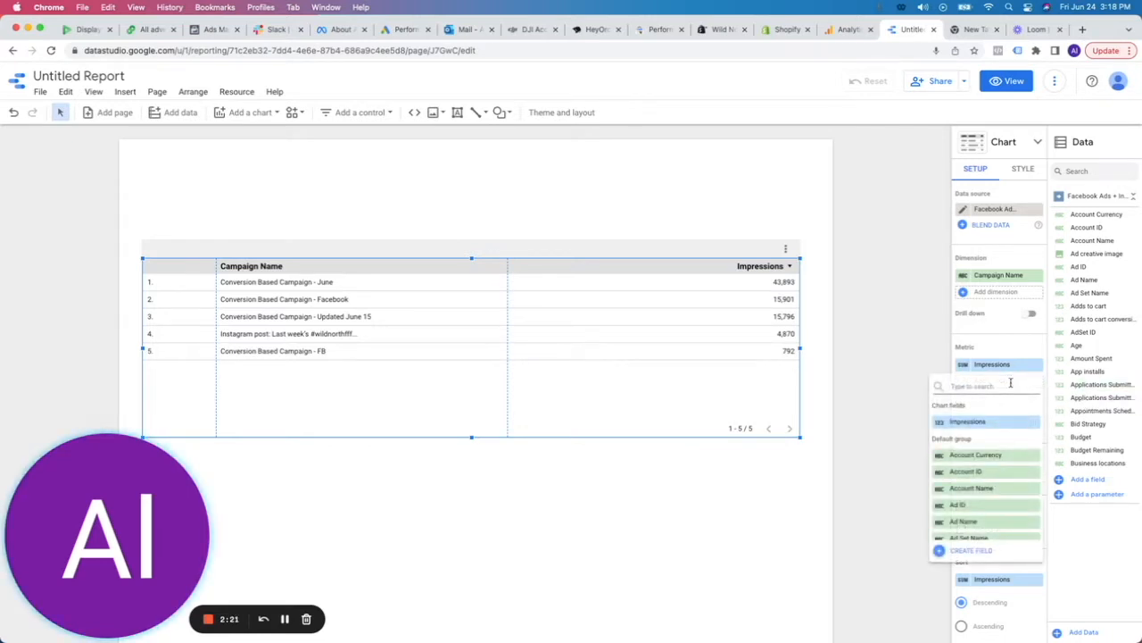
{"action": "type", "text": "reach"}
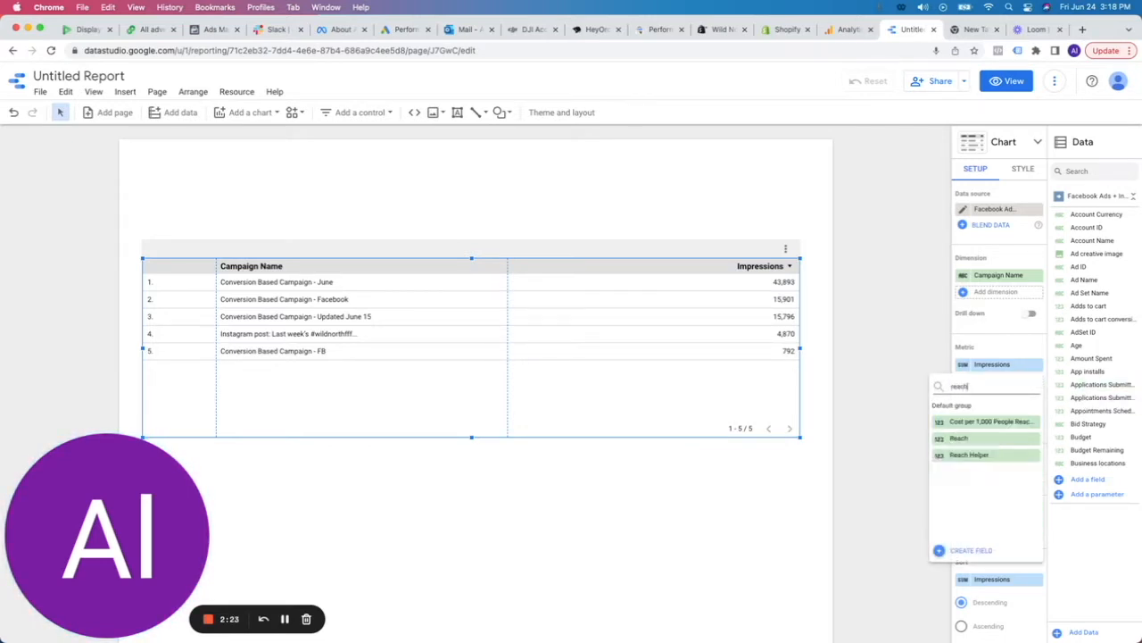
{"action": "left_click", "coordinate": [985, 440]}
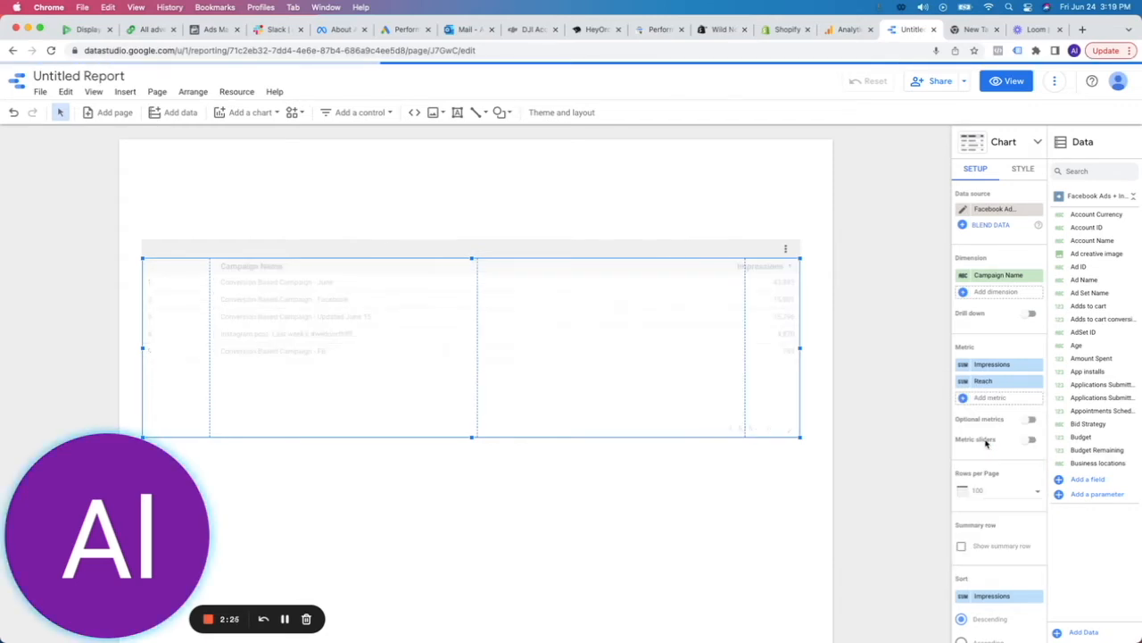
{"action": "left_click", "coordinate": [989, 398]}
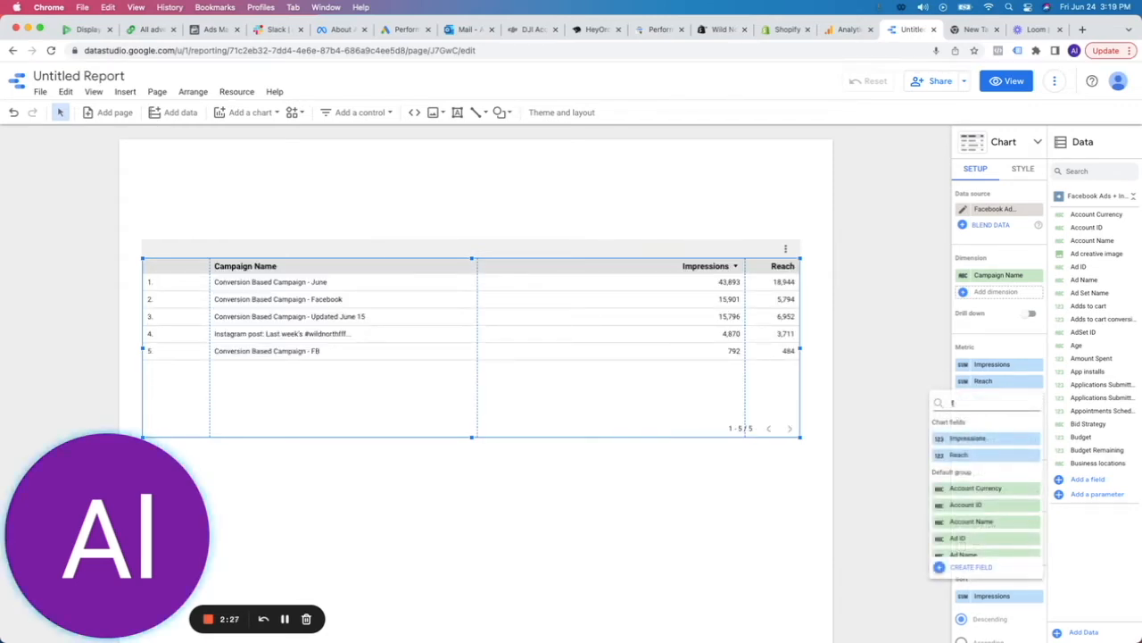
{"action": "type", "text": "freq"}
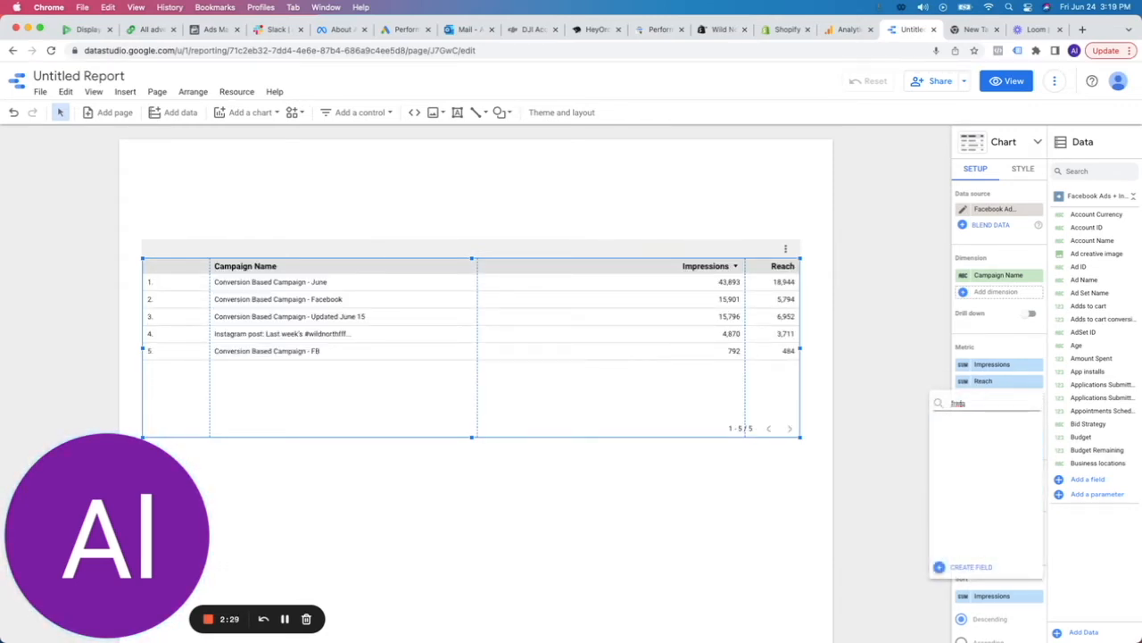
{"action": "left_click", "coordinate": [991, 437]}
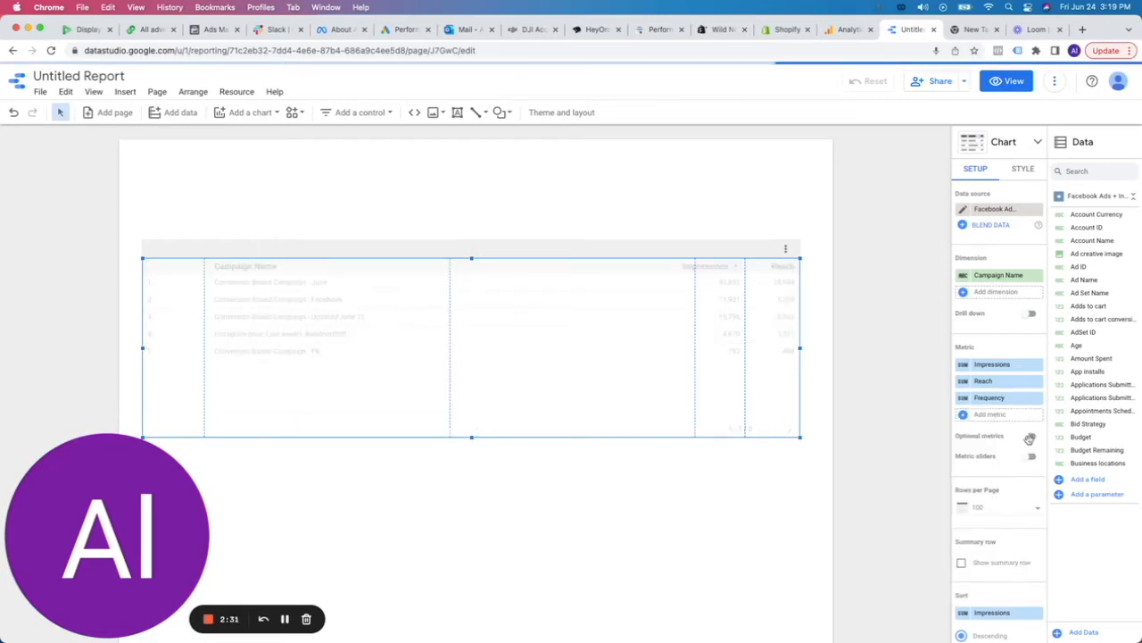
Step: Add Clicks and CPM to the campaign table's metrics
{"action": "left_click", "coordinate": [988, 414]}
{"action": "type", "text": "click"}
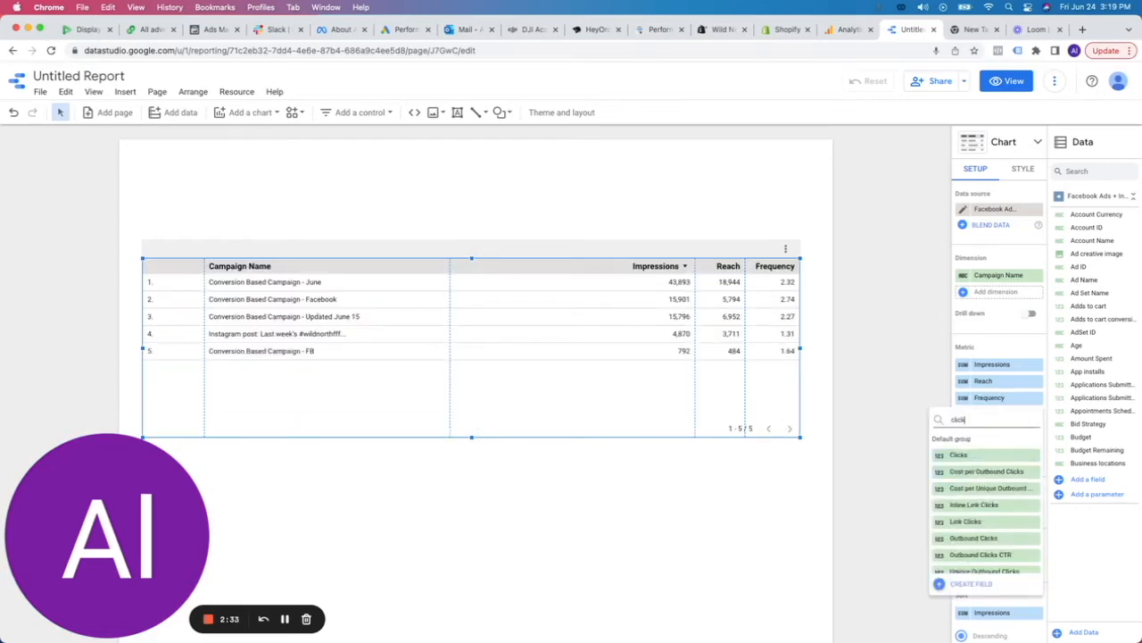
{"action": "left_click", "coordinate": [982, 455]}
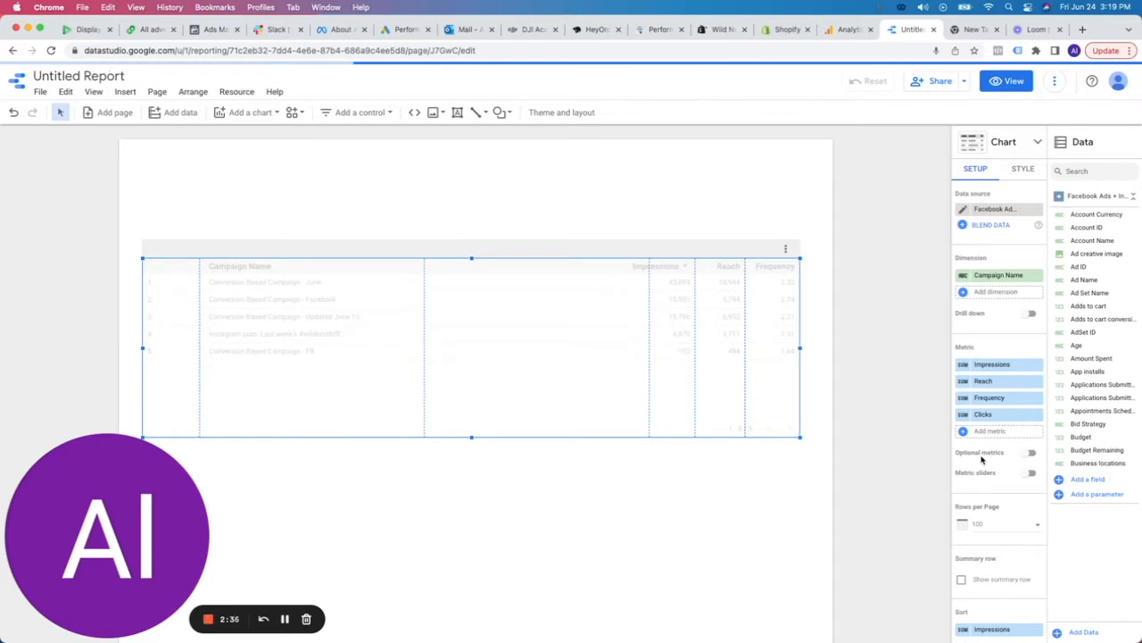
{"action": "left_click", "coordinate": [995, 432]}
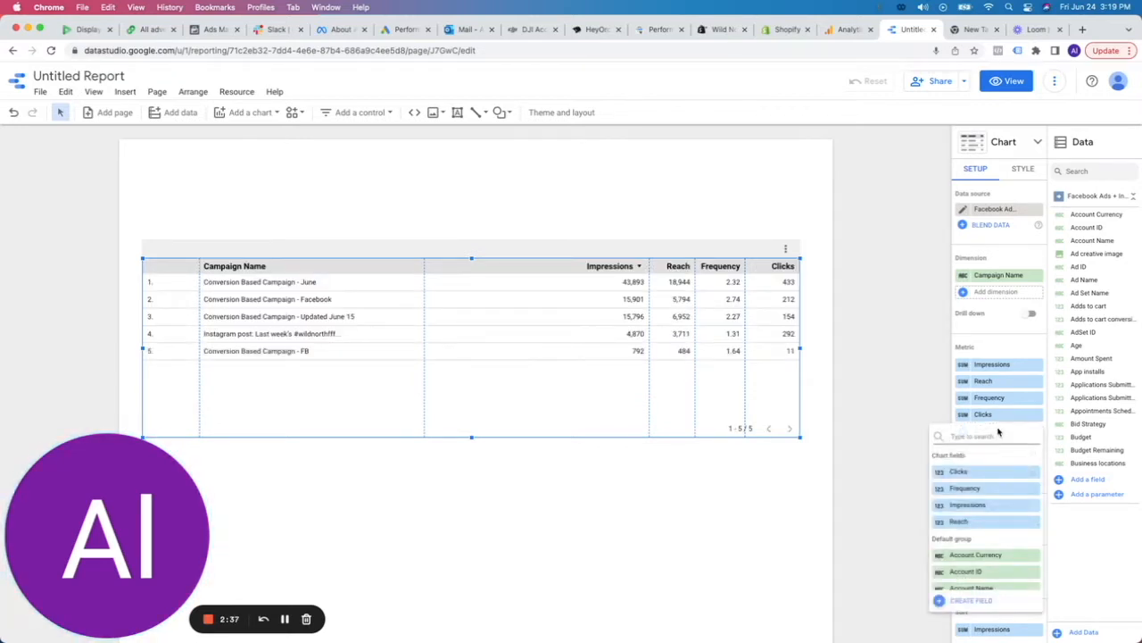
{"action": "type", "text": "cpm"}
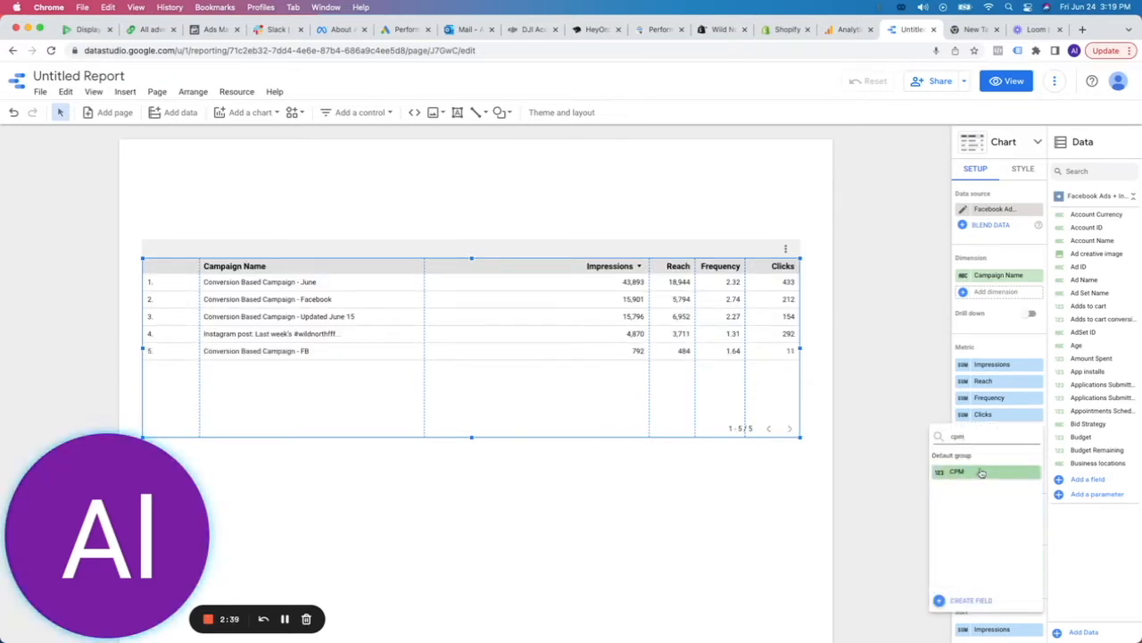
{"action": "left_click", "coordinate": [976, 468]}
Step: Add the Amount Spent metric to the campaign table
{"action": "left_click", "coordinate": [995, 449]}
{"action": "type", "text": "total"}
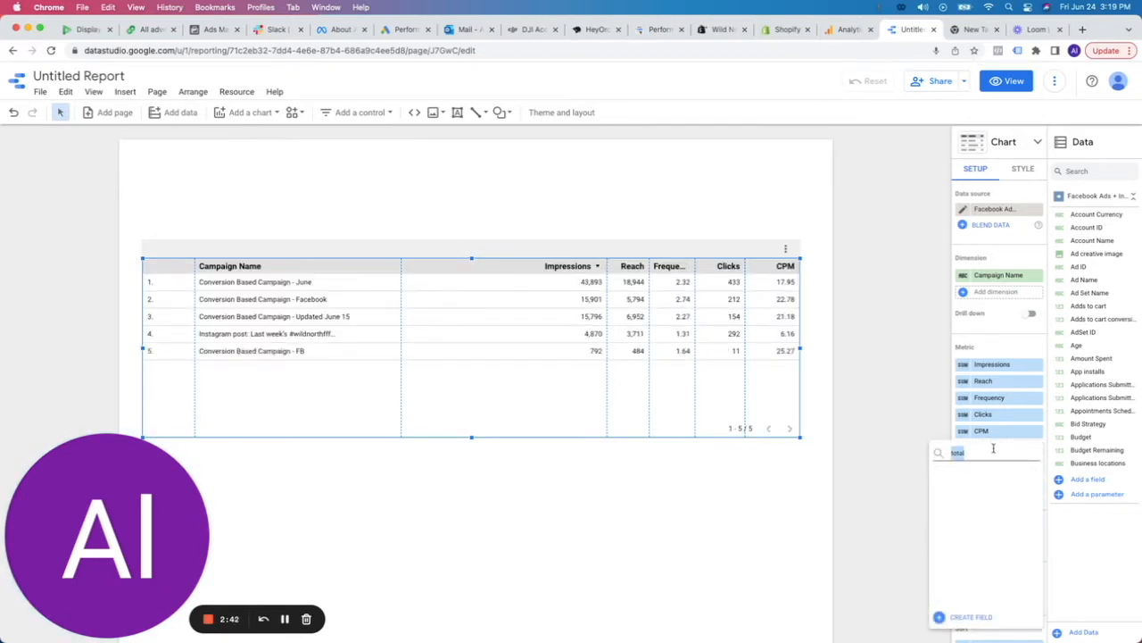
{"action": "type", "text": "spe"}
{"action": "left_click", "coordinate": [984, 490]}
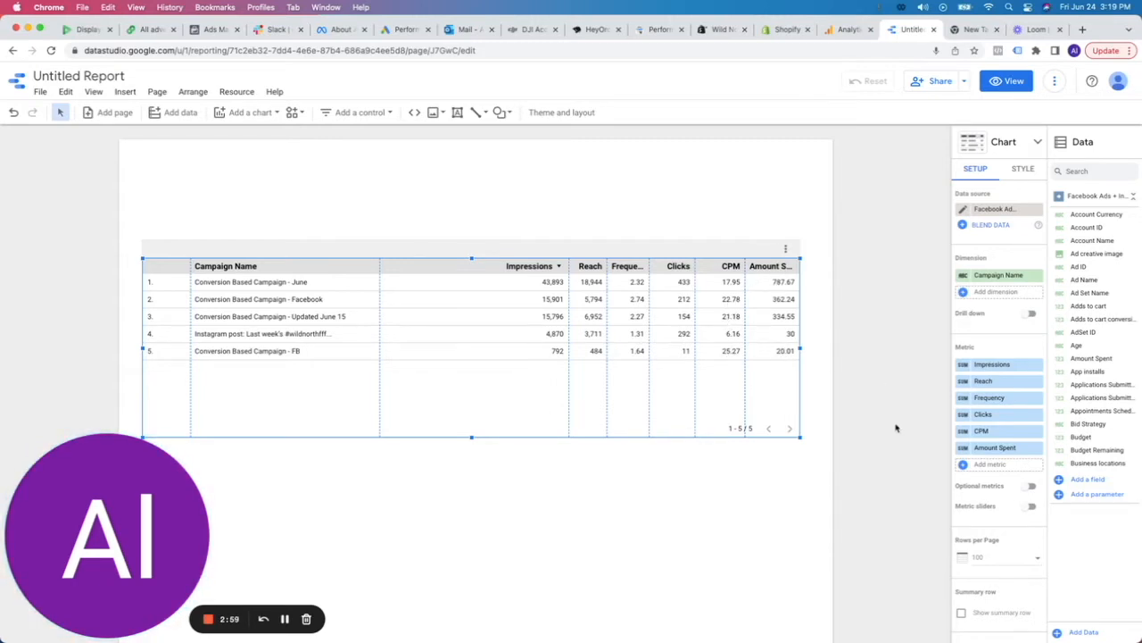
Step: Change the CPM metric's type to currency in CAD - Canadian Dollar ($)
{"action": "left_click", "coordinate": [975, 431]}
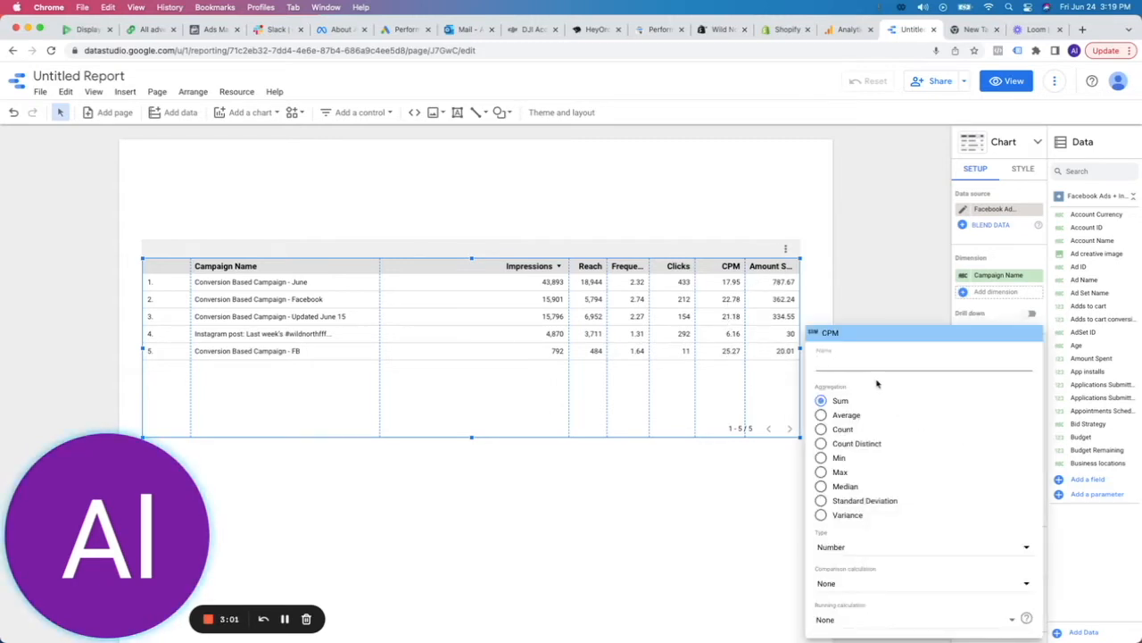
{"action": "left_click", "coordinate": [860, 549]}
{"action": "mouse_move", "coordinate": [863, 575]}
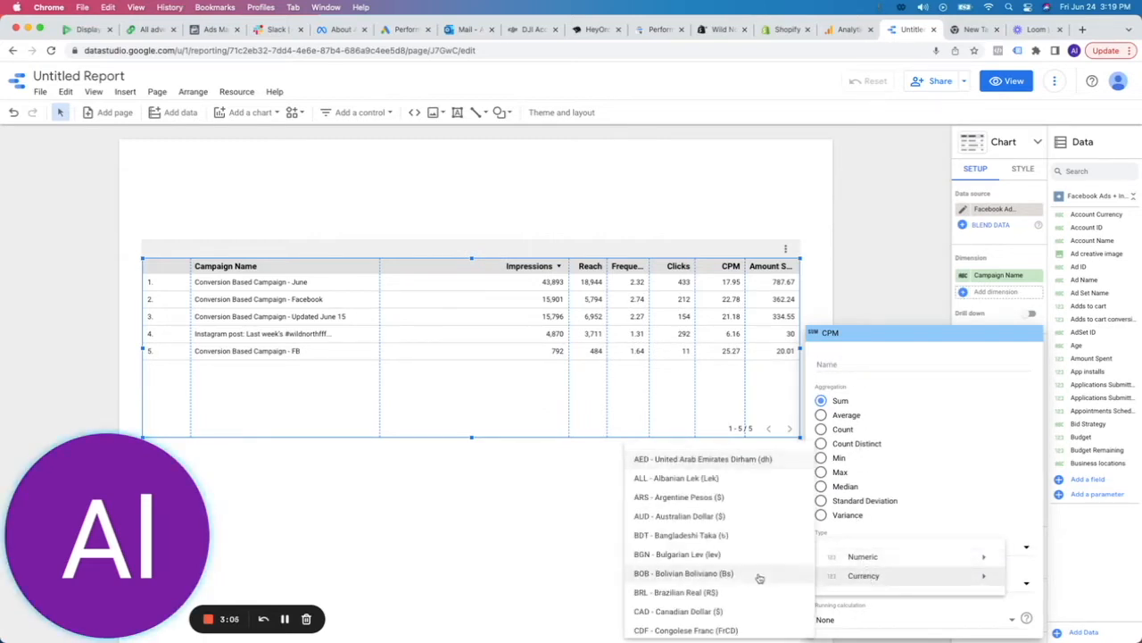
{"action": "left_click", "coordinate": [707, 612]}
{"action": "left_click", "coordinate": [695, 514]}
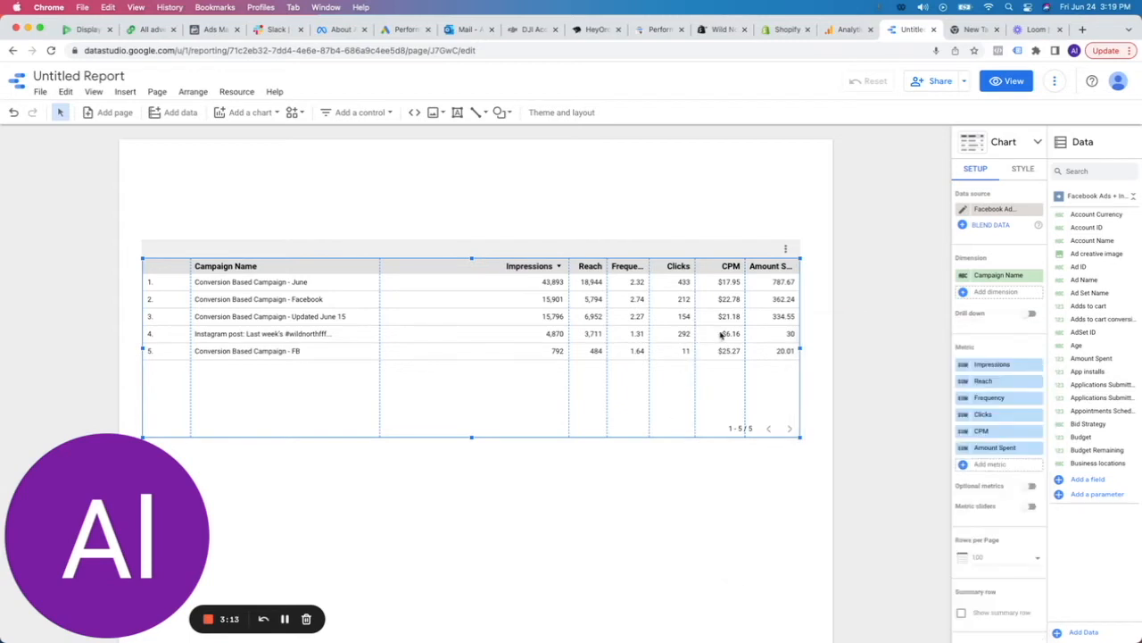
Step: Set the Amount Spent metric's type to currency in CAD - Canadian Dollar ($)
{"action": "left_click", "coordinate": [959, 447]}
{"action": "left_click", "coordinate": [835, 546]}
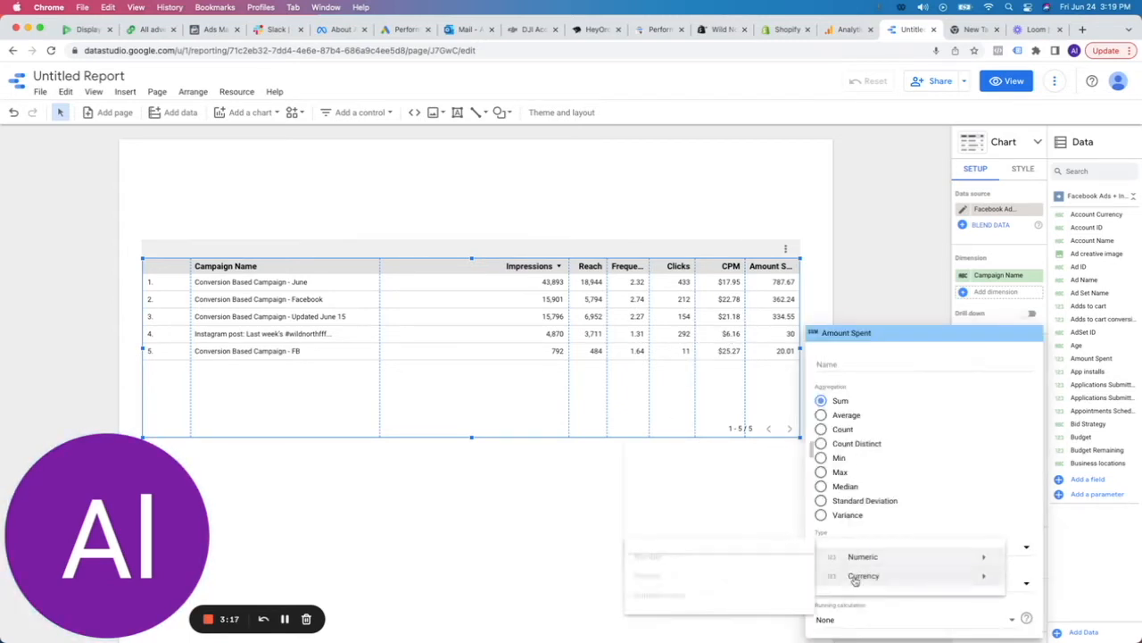
{"action": "left_click", "coordinate": [686, 612]}
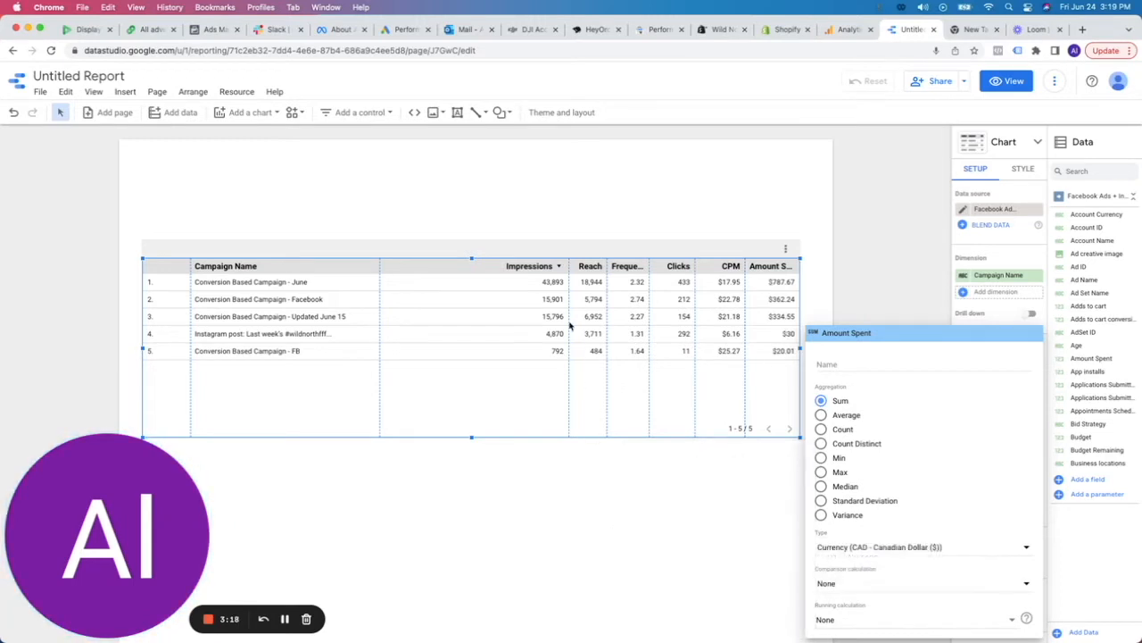
Step: Rebalance the Impressions, Reach, Frequency and Clicks column widths so the headers fit, and show the table's summary row
{"action": "left_click", "coordinate": [574, 278]}
{"action": "left_click_drag", "start_coordinate": [606, 273], "coordinate": [564, 272]}
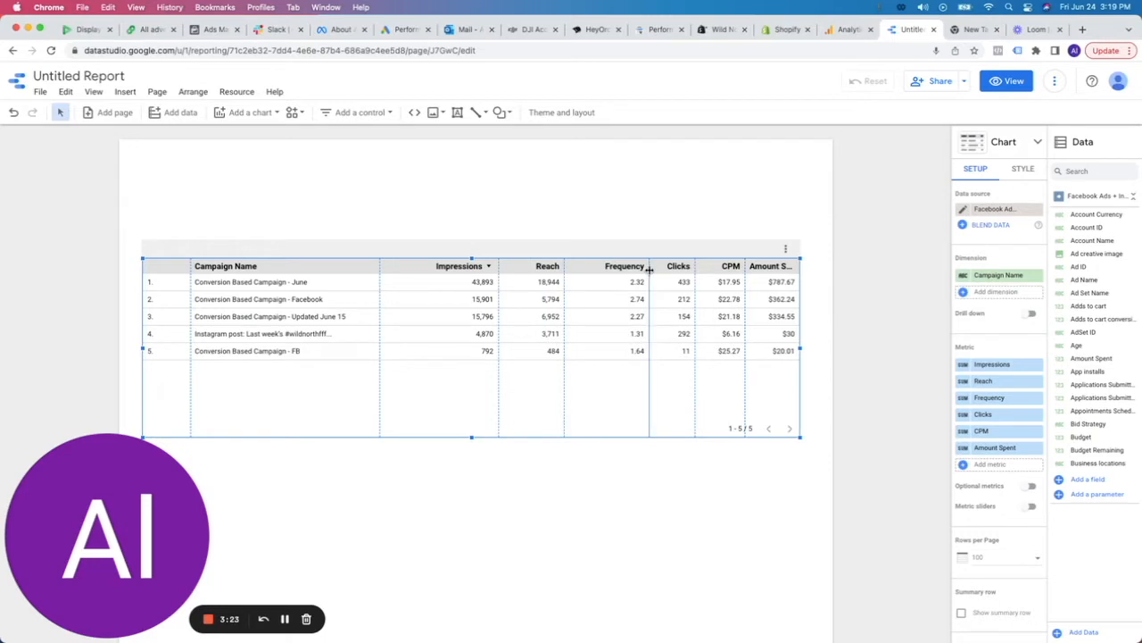
{"action": "left_click_drag", "start_coordinate": [650, 269], "coordinate": [625, 269]}
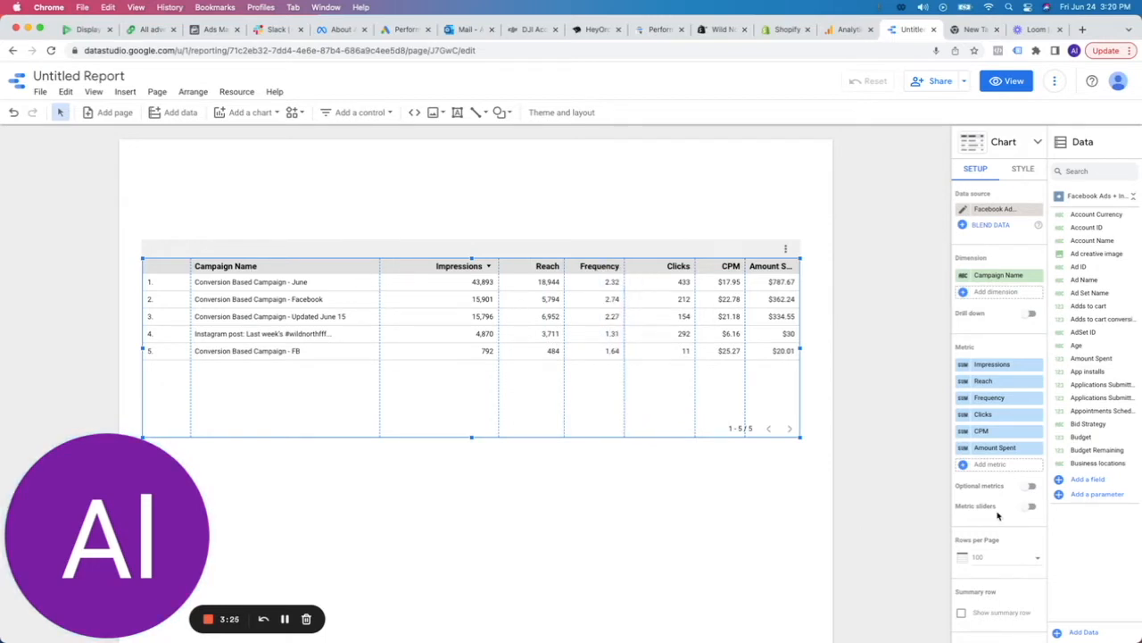
{"action": "scroll", "coordinate": [1008, 364], "scroll_direction": "down", "scroll_amount": 4}
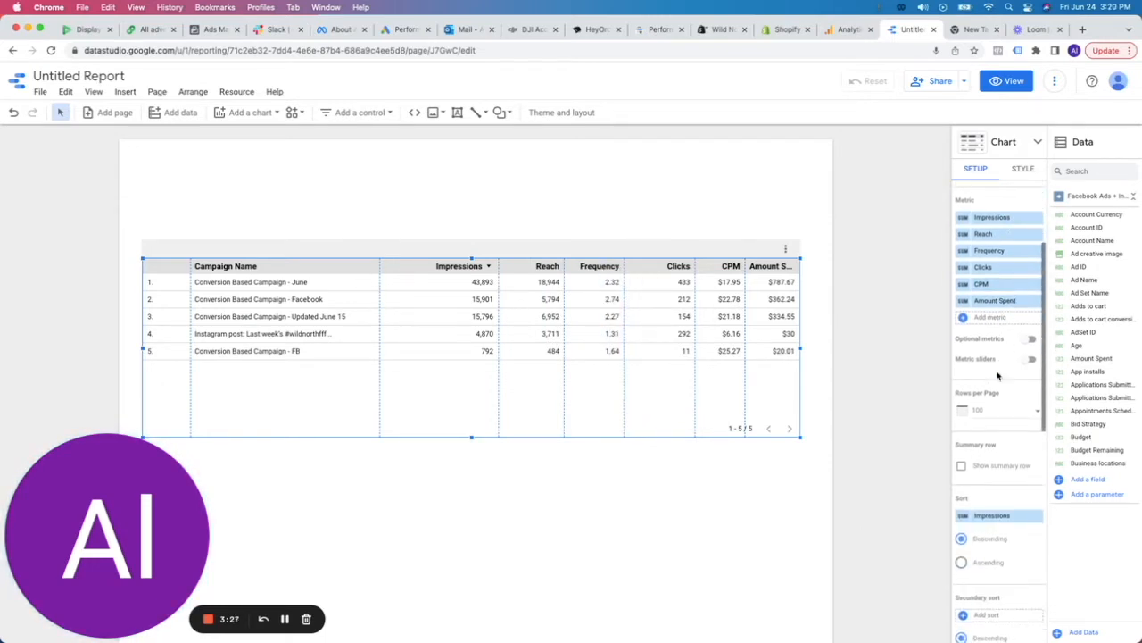
{"action": "left_click", "coordinate": [962, 466]}
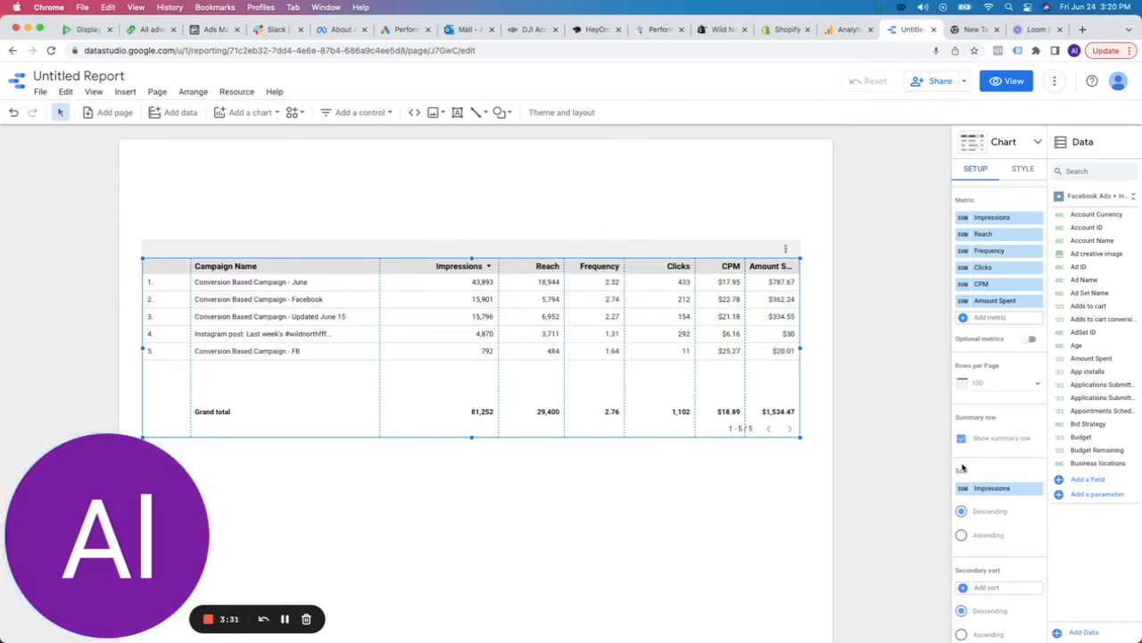
Step: Turn off the campaign table's row numbers and pagination, and wrap the text in the table body
{"action": "scroll", "coordinate": [999, 357], "scroll_direction": "up", "scroll_amount": 3}
{"action": "left_click", "coordinate": [1024, 169]}
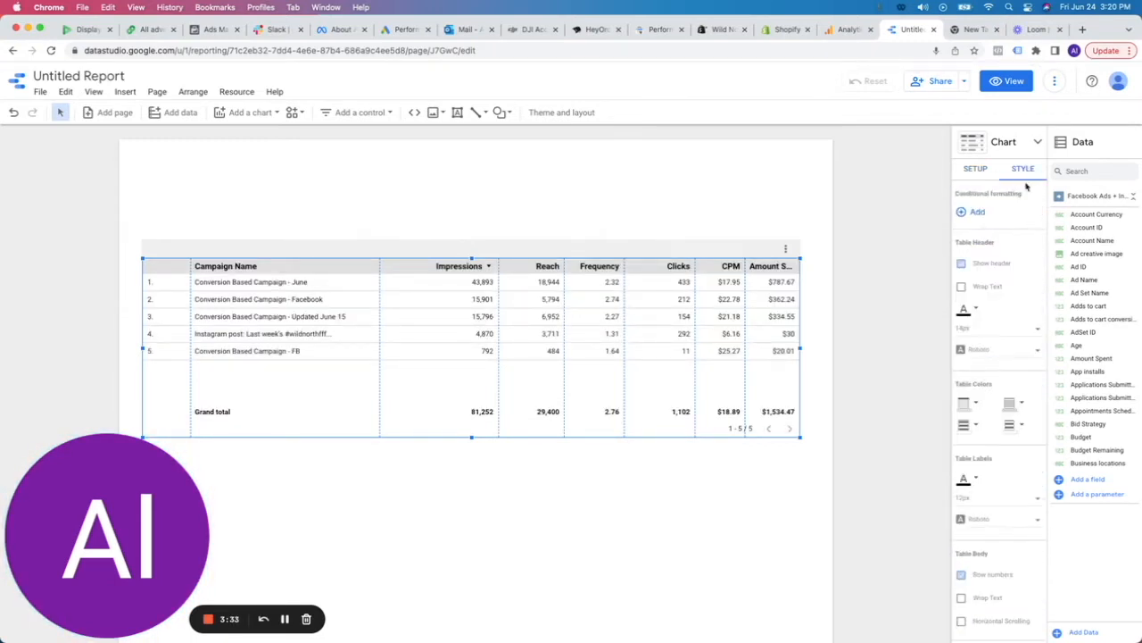
{"action": "scroll", "coordinate": [982, 388], "scroll_direction": "down", "scroll_amount": 3}
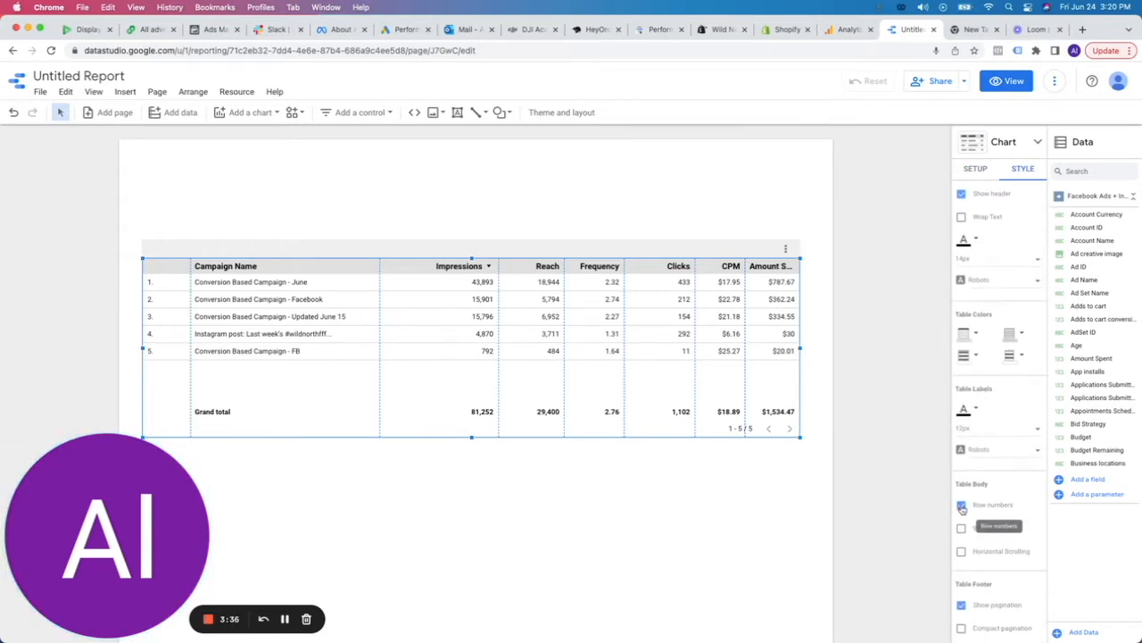
{"action": "left_click", "coordinate": [962, 506]}
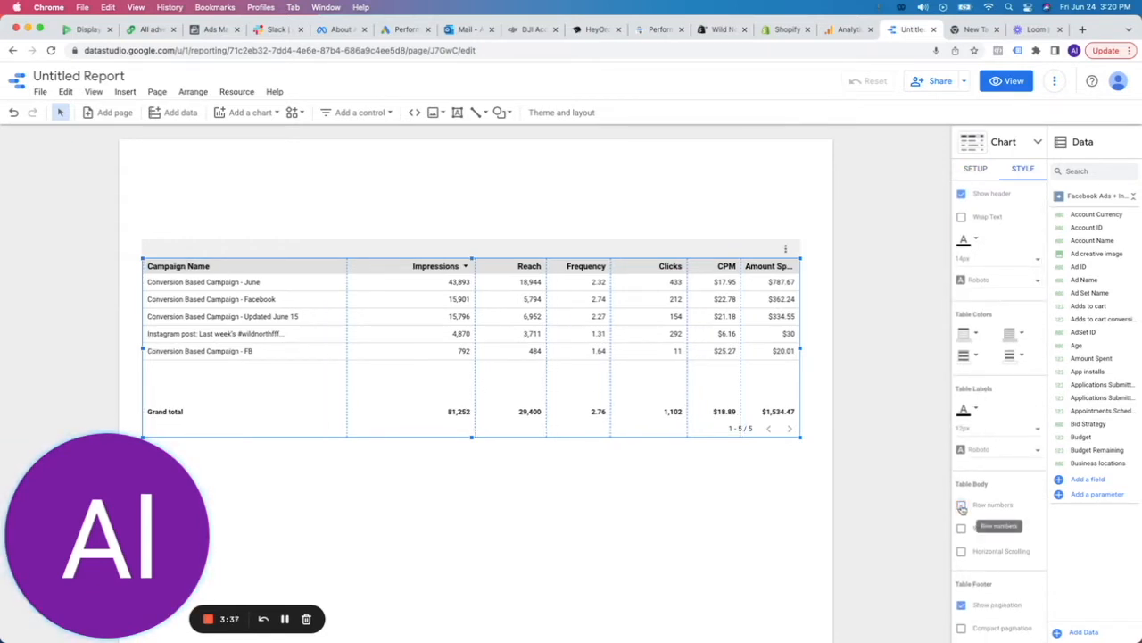
{"action": "left_click", "coordinate": [961, 605]}
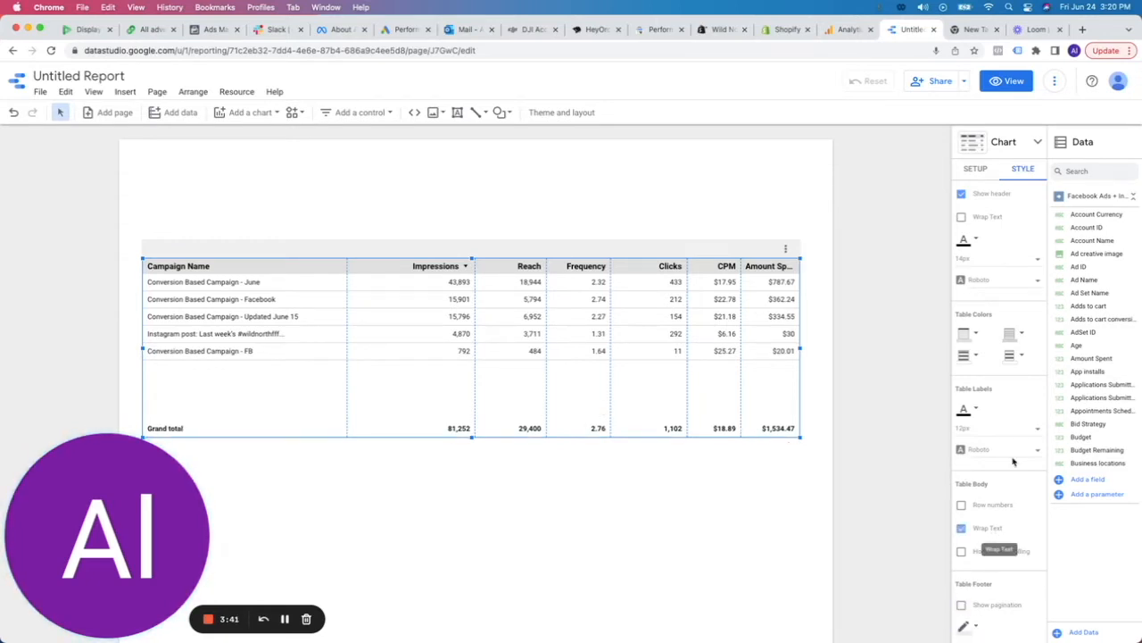
Step: Add a border shadow to the campaign table
{"action": "scroll", "coordinate": [1008, 464], "scroll_direction": "down", "scroll_amount": 10}
{"action": "scroll", "coordinate": [1015, 438], "scroll_direction": "up", "scroll_amount": 1}
{"action": "left_click", "coordinate": [962, 402]}
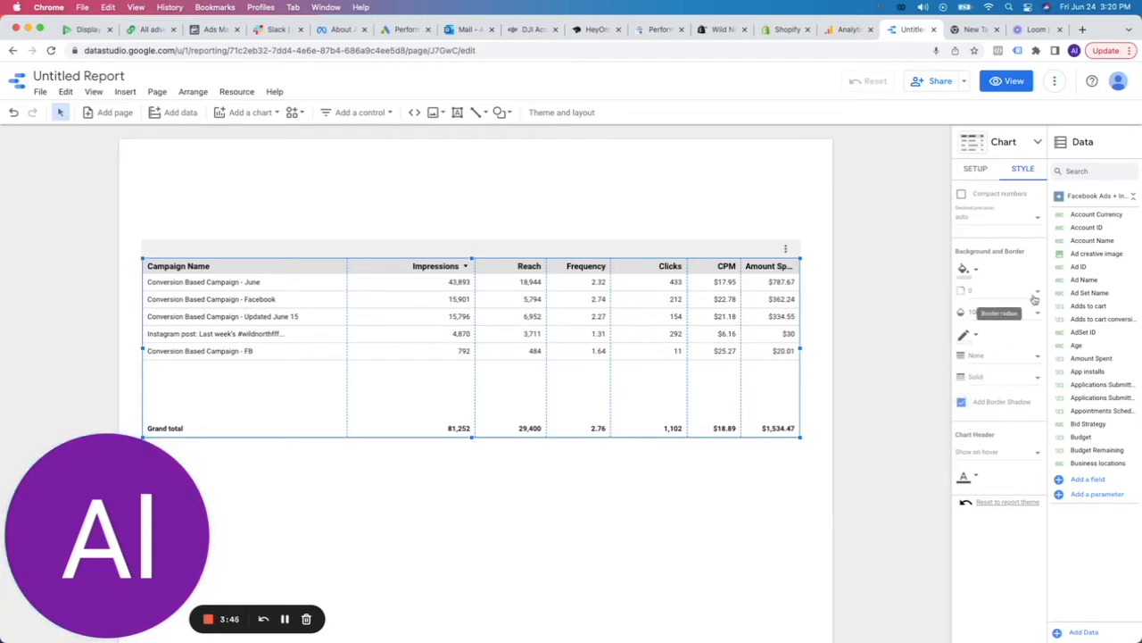
Step: Set the font color of the campaign table's labels to the theme blue
{"action": "scroll", "coordinate": [1017, 303], "scroll_direction": "up", "scroll_amount": 10}
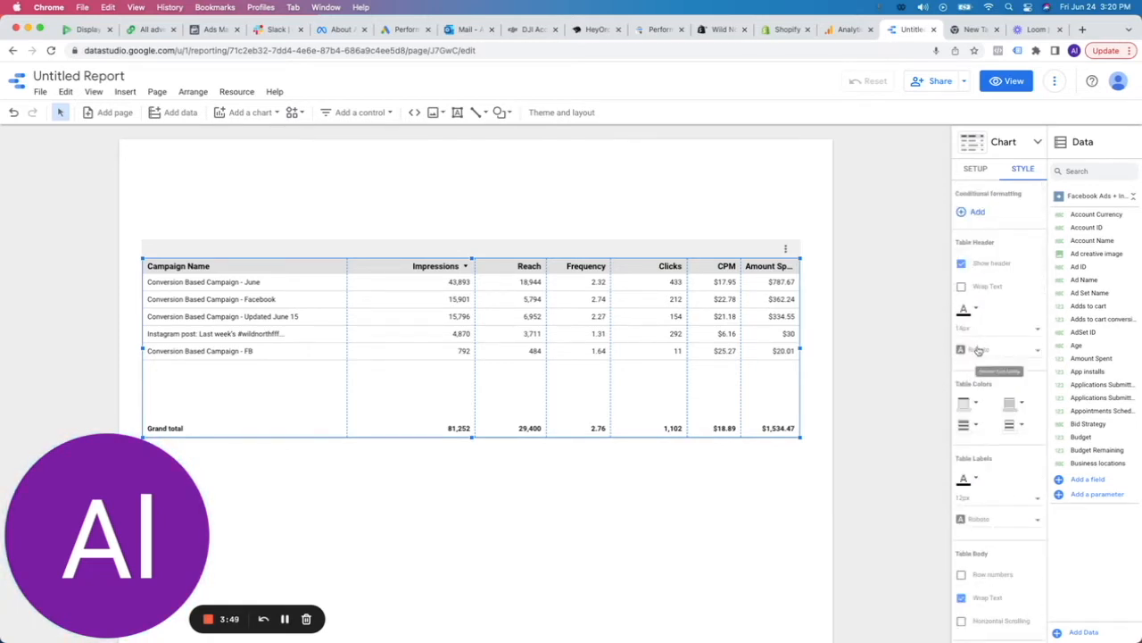
{"action": "left_click", "coordinate": [964, 425]}
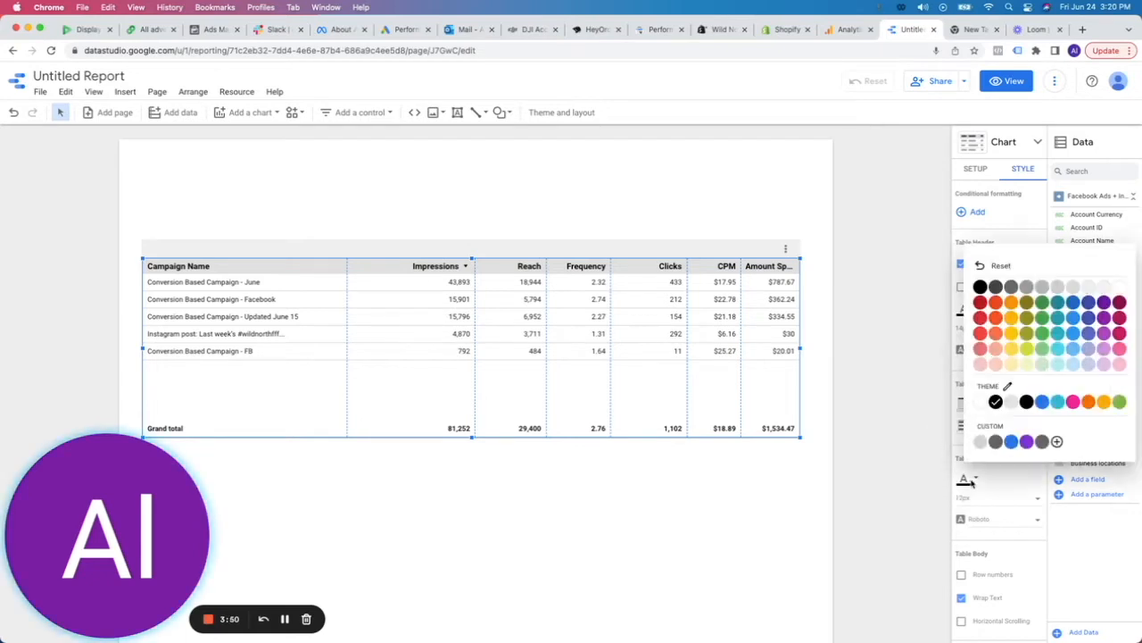
{"action": "left_click", "coordinate": [1041, 401]}
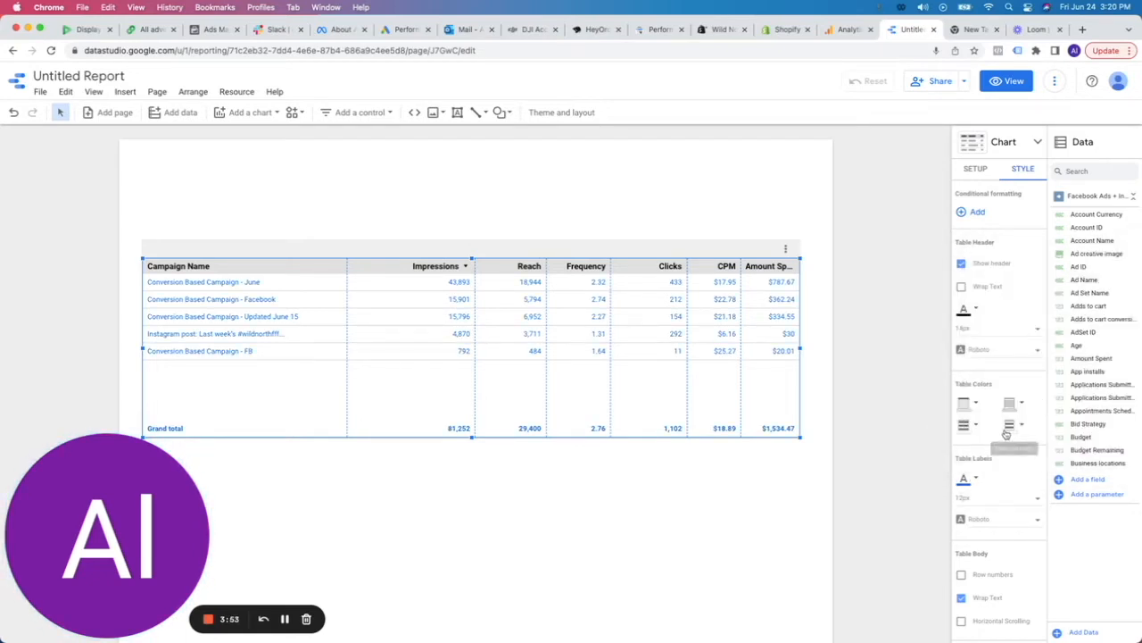
Step: Try a light grey row color in the campaign table and return it to transparent
{"action": "left_click", "coordinate": [963, 425]}
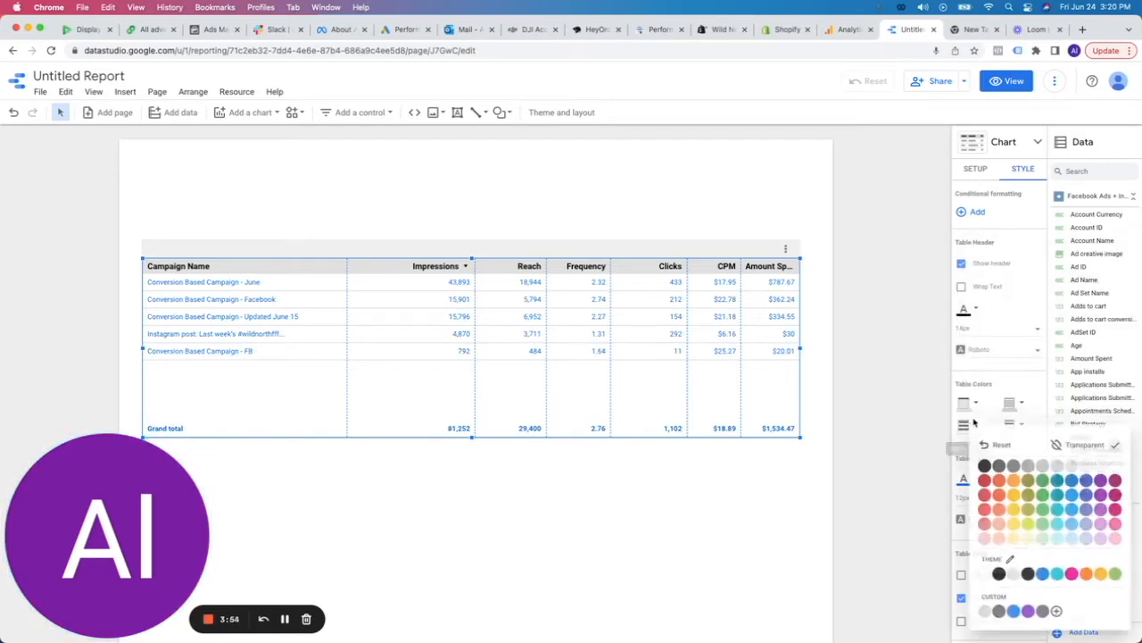
{"action": "left_click", "coordinate": [1056, 462]}
{"action": "left_click", "coordinate": [977, 423]}
{"action": "left_click", "coordinate": [1075, 438]}
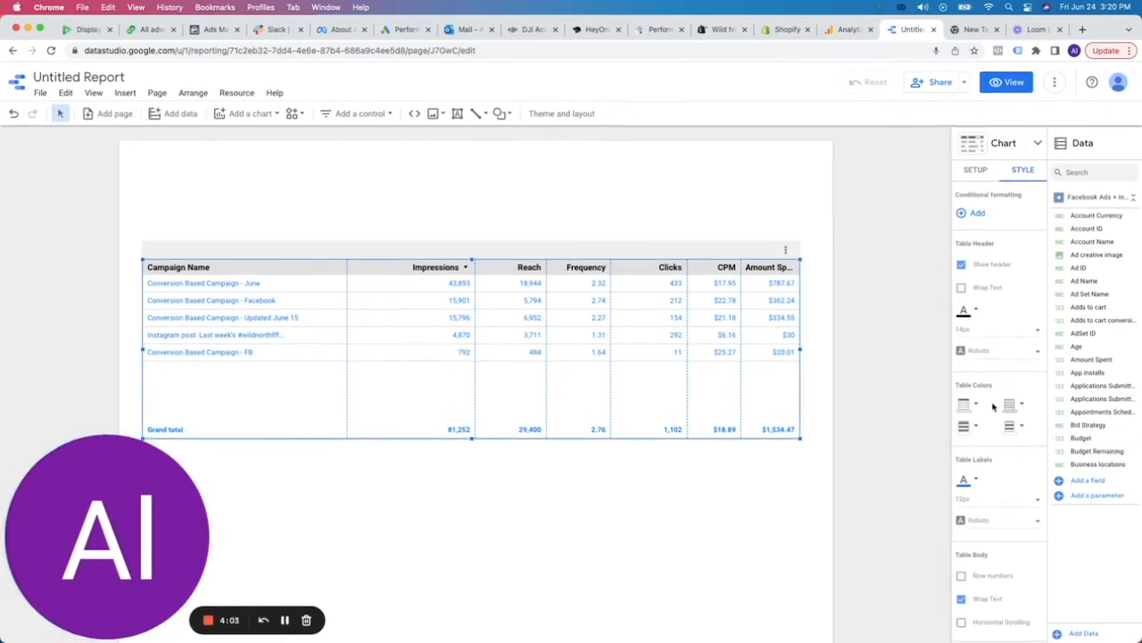
Step: Try the campaign data as a 100% stacked column chart and switch it back to a table
{"action": "left_click", "coordinate": [1038, 144]}
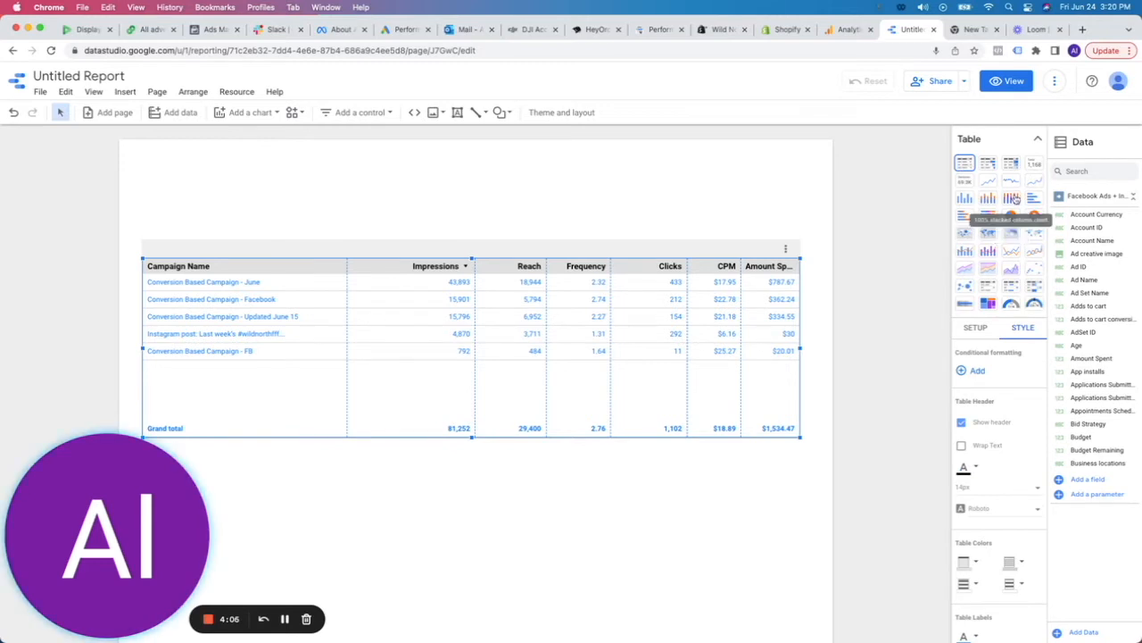
{"action": "left_click", "coordinate": [1004, 200]}
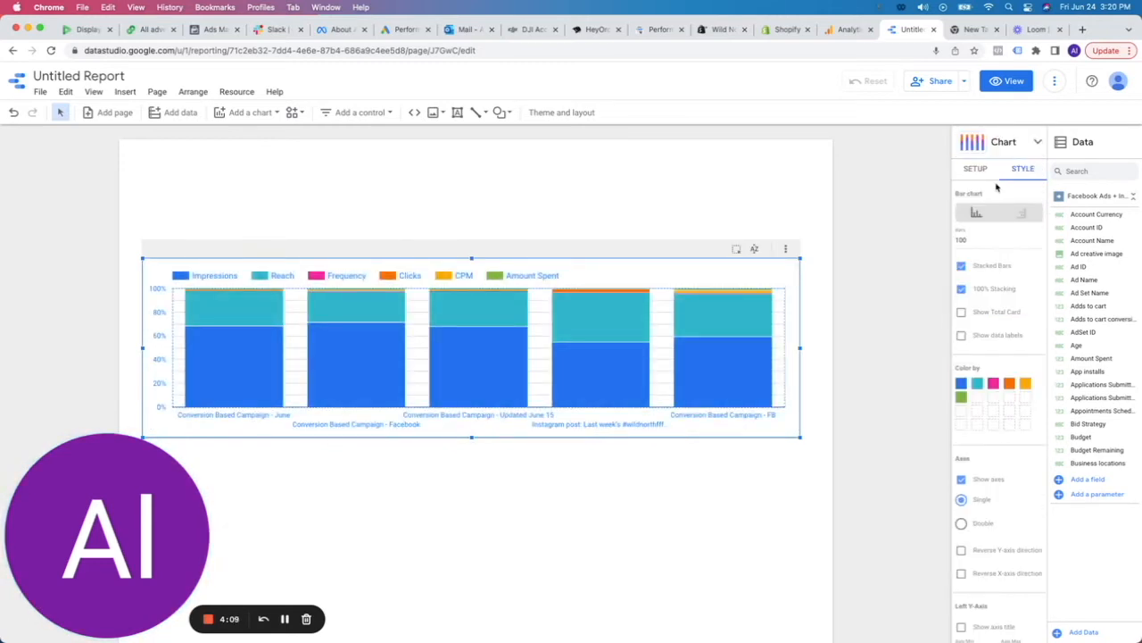
{"action": "left_click", "coordinate": [1037, 145]}
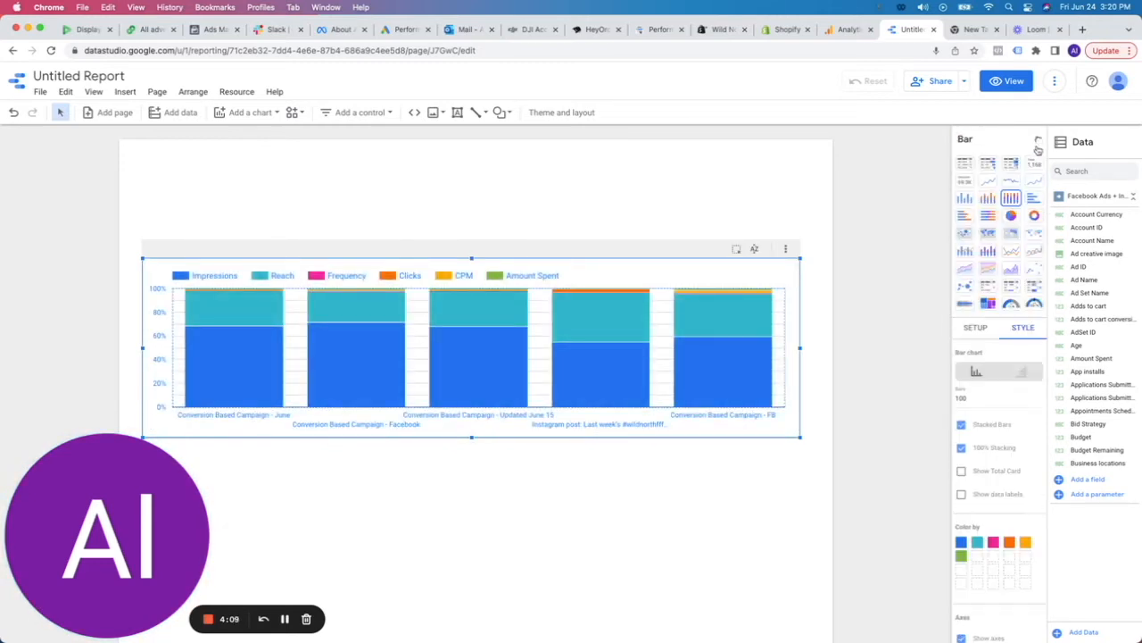
{"action": "left_click", "coordinate": [965, 164]}
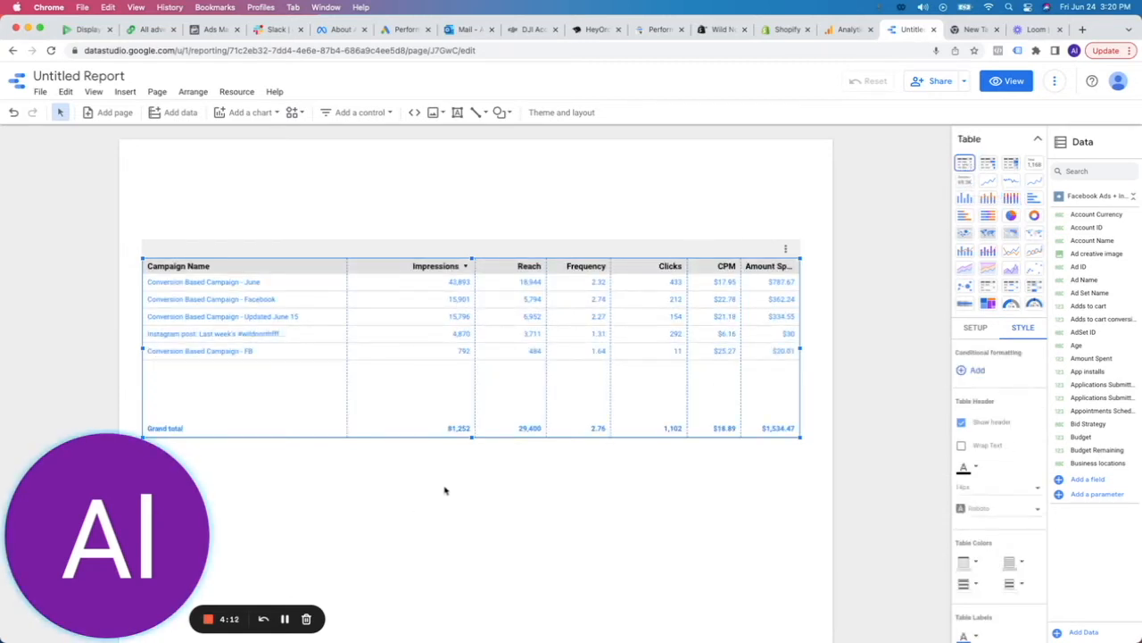
Step: Place a date range control in the upper-right area of the report page, above the campaign table
{"action": "left_click", "coordinate": [263, 206]}
{"action": "left_click", "coordinate": [391, 113]}
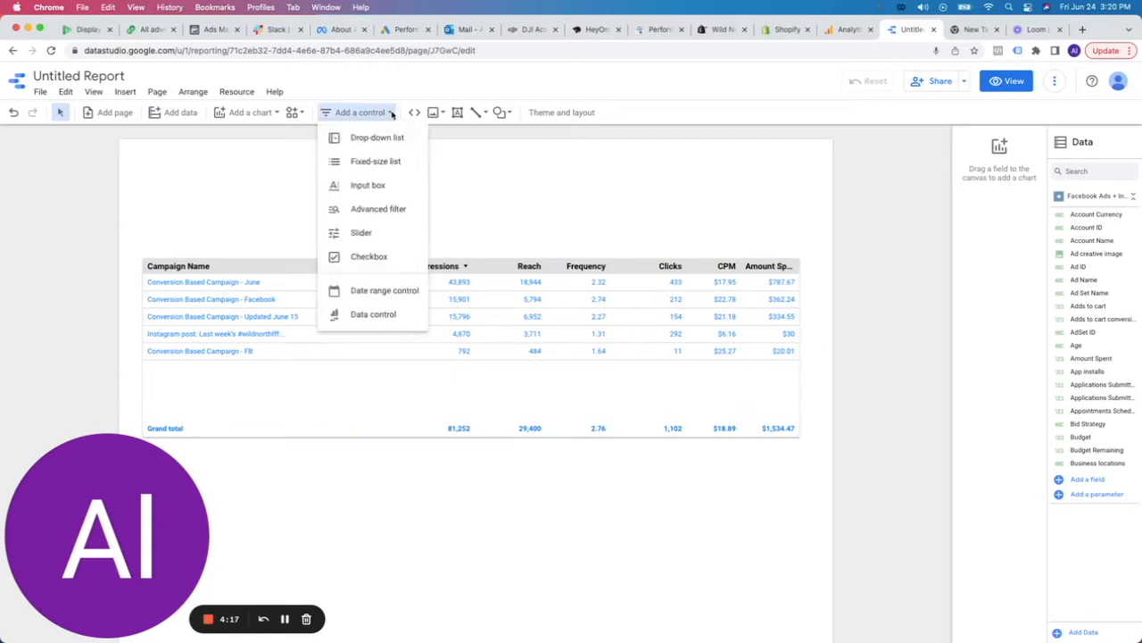
{"action": "left_click", "coordinate": [382, 290]}
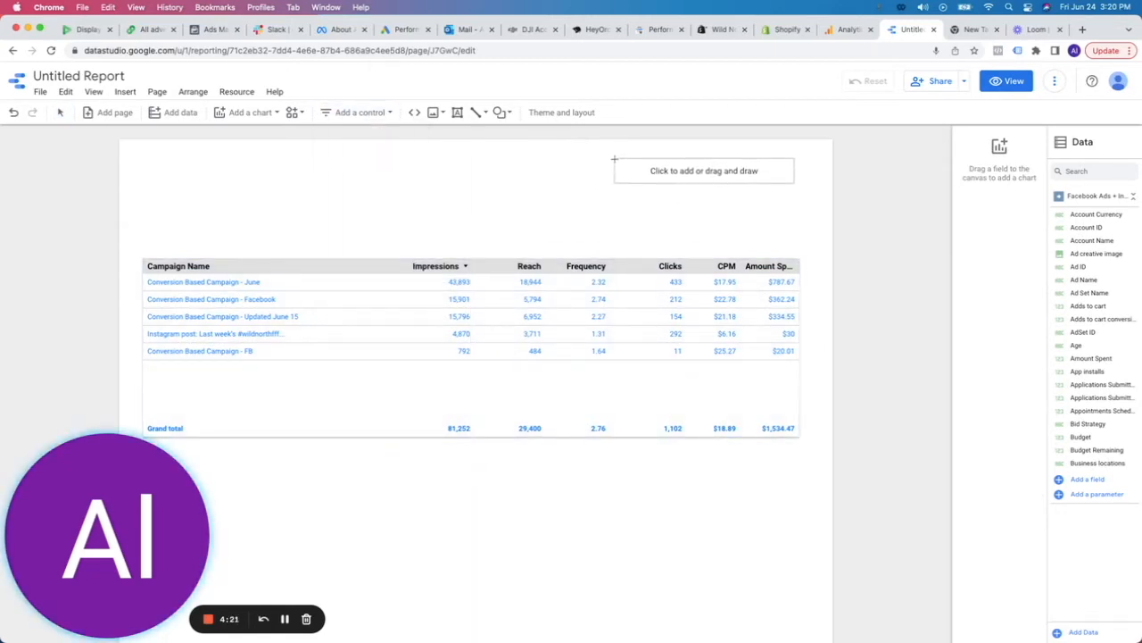
{"action": "left_click", "coordinate": [613, 158]}
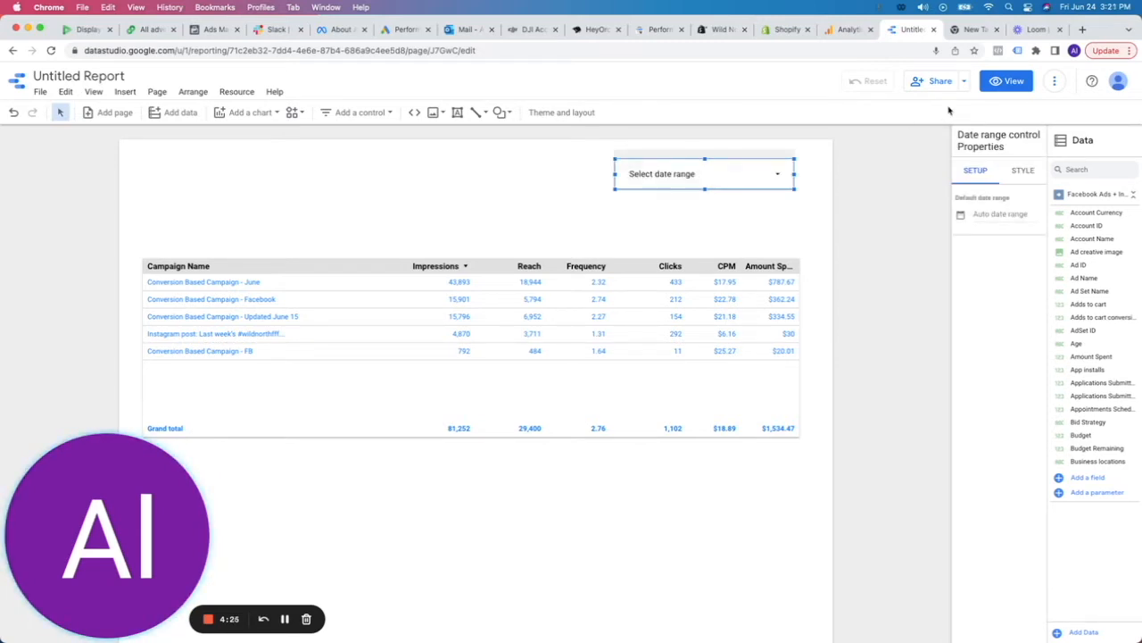
Step: In view mode, set the report's date range to Last 7 days, and return to editing
{"action": "left_click", "coordinate": [991, 86]}
{"action": "left_click", "coordinate": [857, 157]}
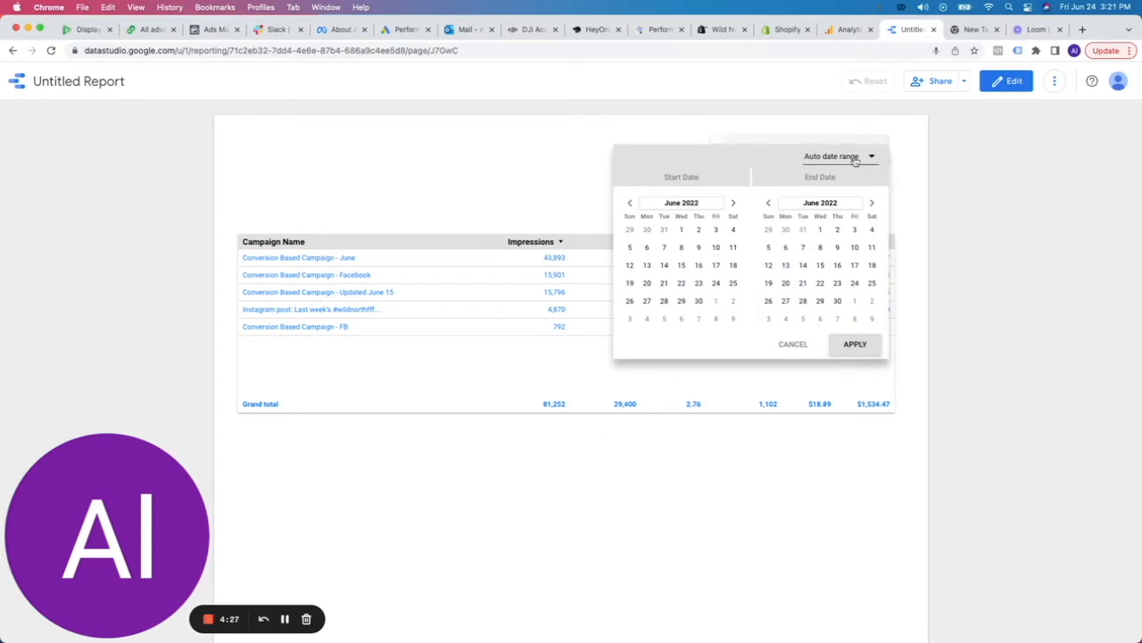
{"action": "left_click", "coordinate": [872, 157]}
{"action": "scroll", "coordinate": [864, 137], "scroll_direction": "up", "scroll_amount": 5}
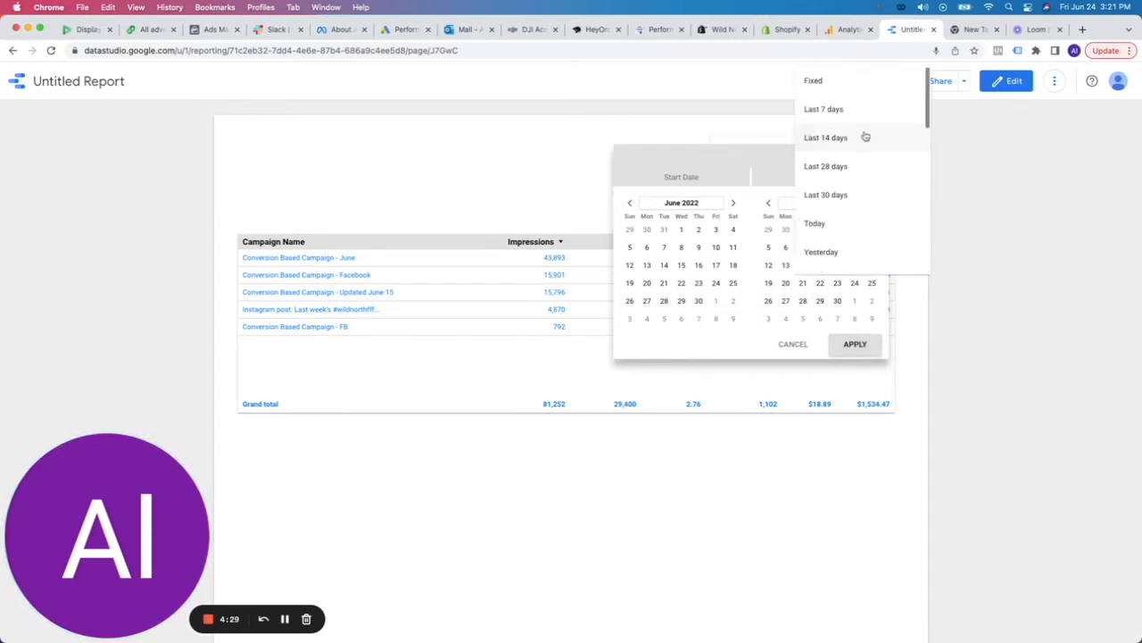
{"action": "left_click", "coordinate": [866, 109]}
{"action": "left_click", "coordinate": [857, 343]}
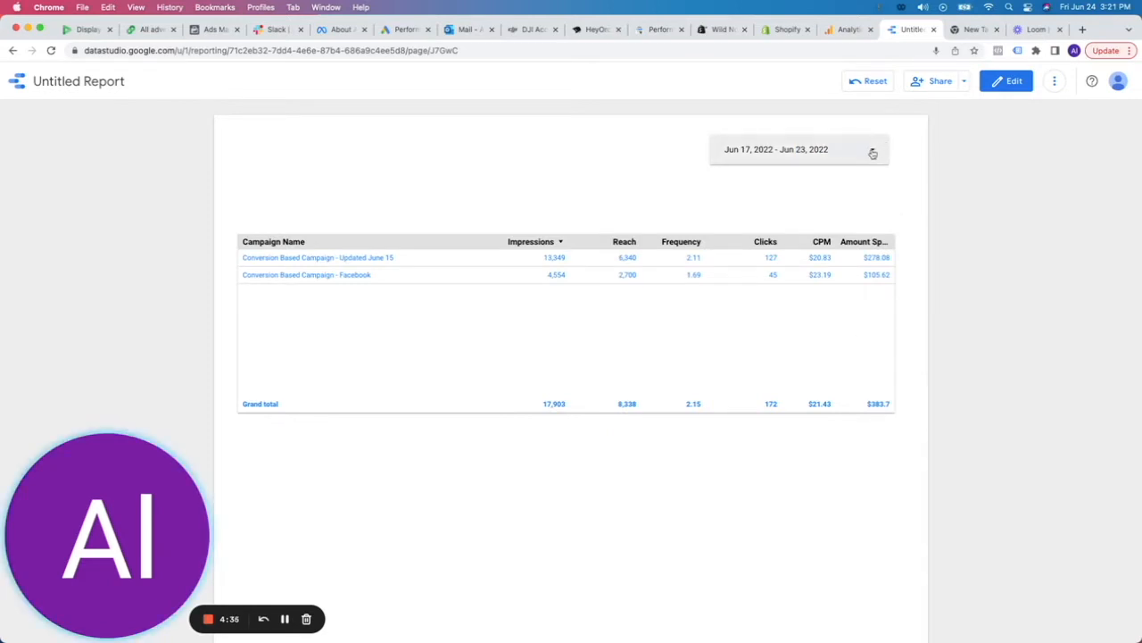
{"action": "left_click", "coordinate": [1013, 82]}
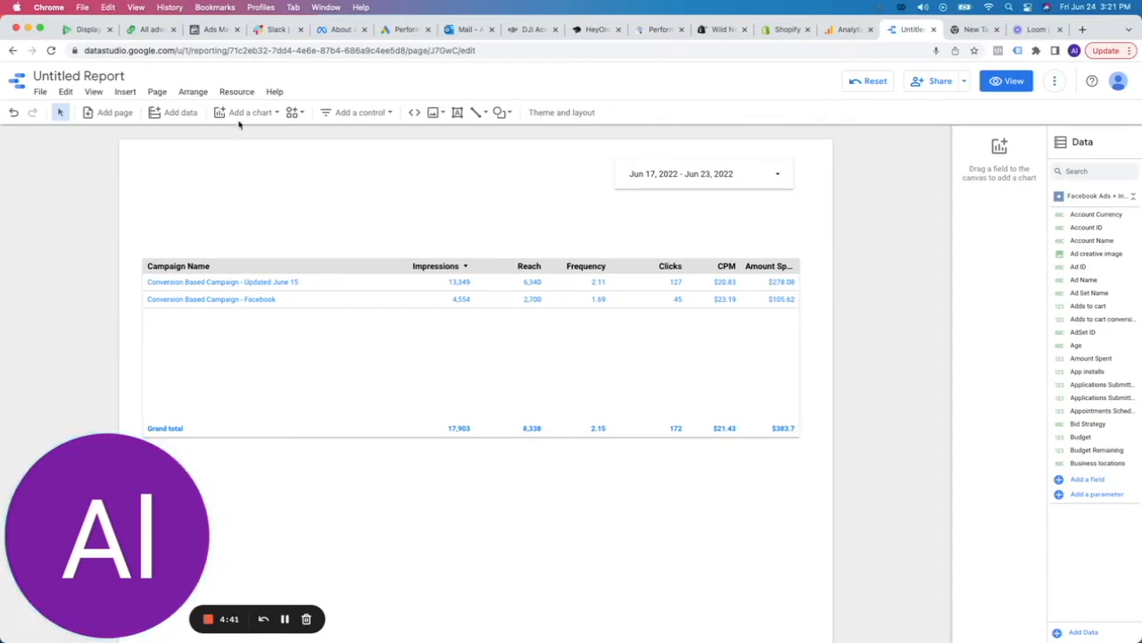
Step: Upload facebook-ads-logo.png from the Desktop and fit it into the page's upper-left corner, aligned with the table's left edge
{"action": "left_click", "coordinate": [433, 115]}
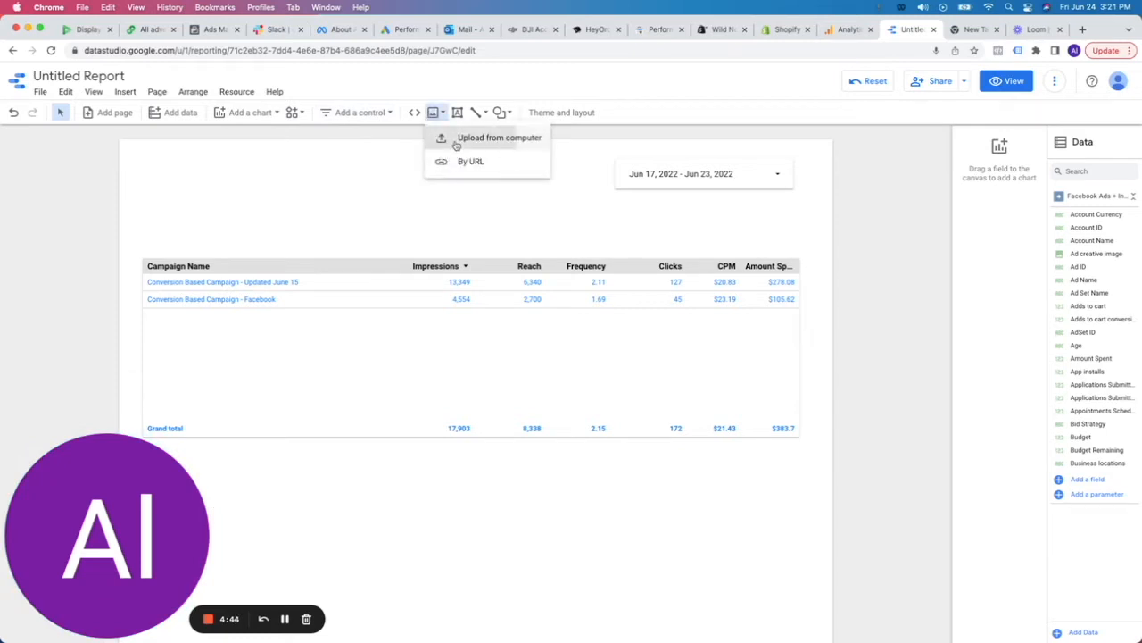
{"action": "left_click", "coordinate": [456, 140]}
{"action": "double_click", "coordinate": [350, 200]}
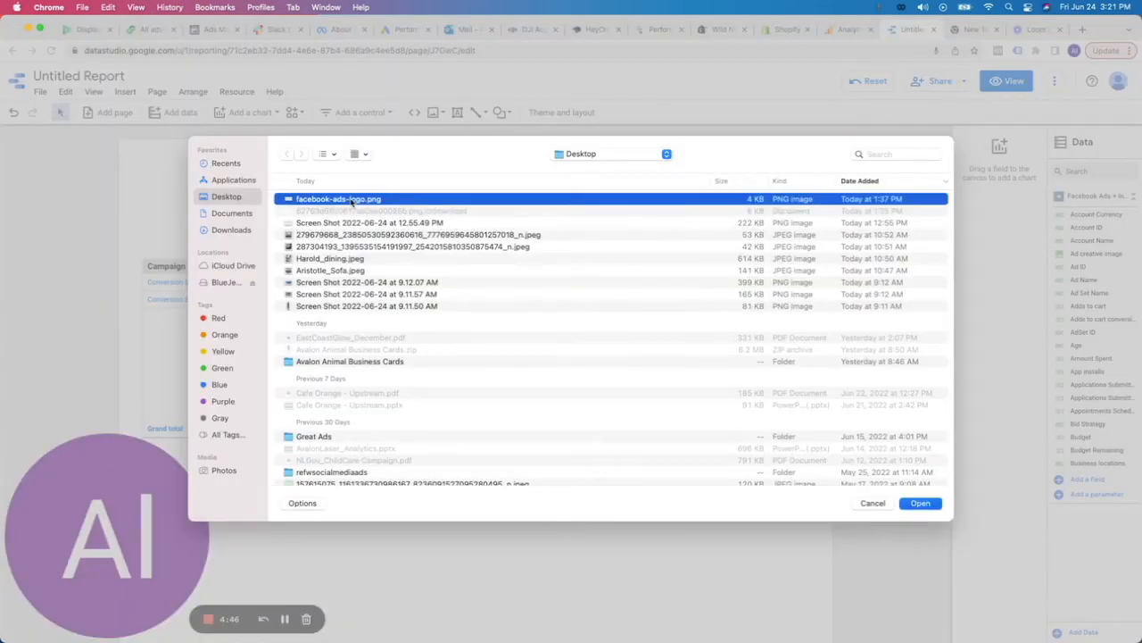
{"action": "left_click_drag", "start_coordinate": [424, 346], "coordinate": [210, 160]}
{"action": "left_click_drag", "start_coordinate": [379, 239], "coordinate": [297, 177]}
{"action": "left_click_drag", "start_coordinate": [239, 148], "coordinate": [245, 159]}
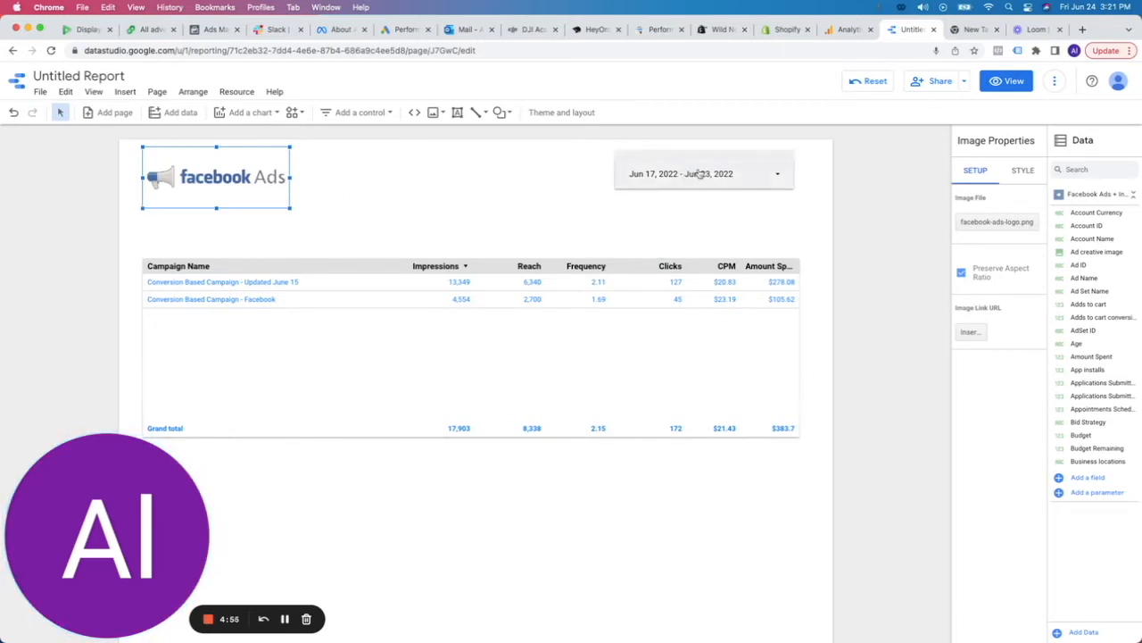
Step: Move the campaign table further down the page and place a scorecard between the logo and the table
{"action": "left_click_drag", "start_coordinate": [416, 264], "coordinate": [416, 349]}
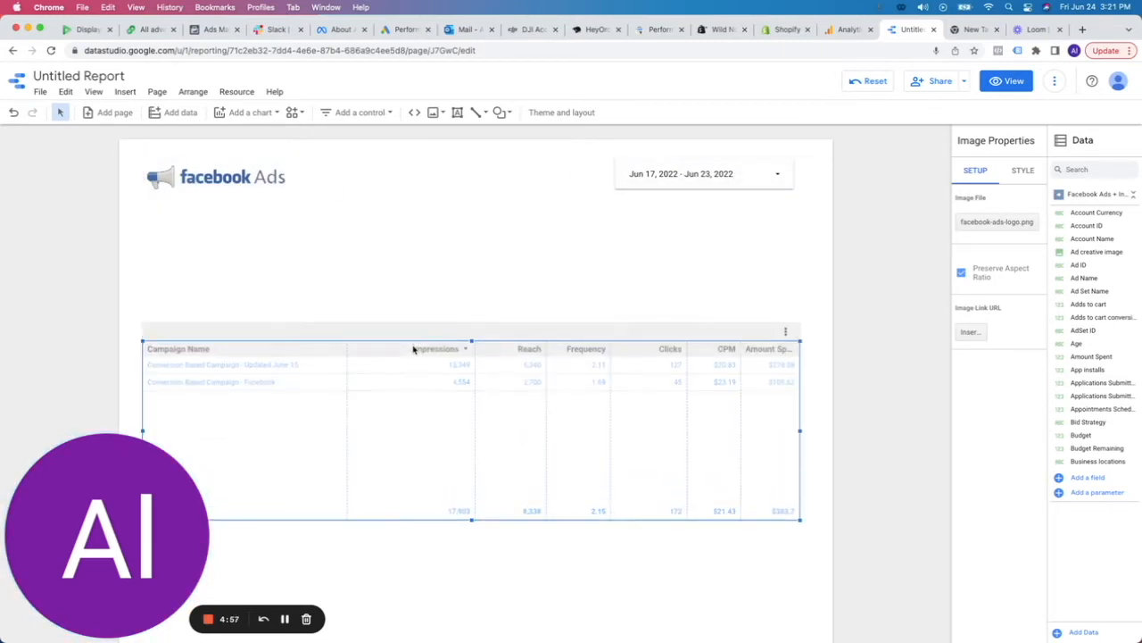
{"action": "left_click", "coordinate": [279, 113]}
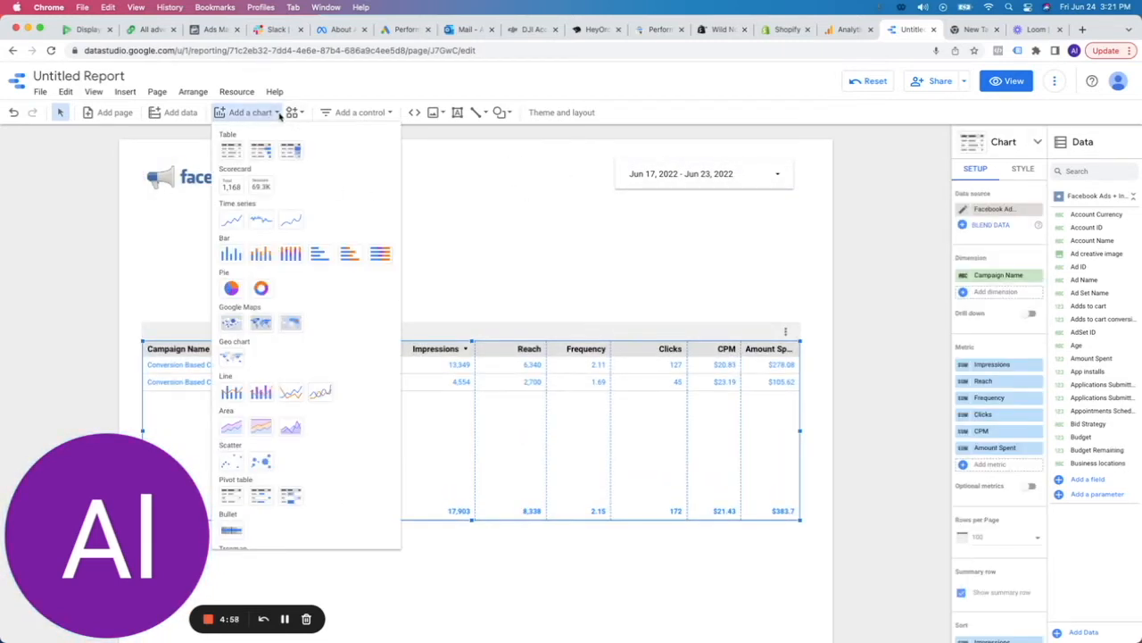
{"action": "left_click", "coordinate": [225, 181]}
{"action": "left_click", "coordinate": [145, 241]}
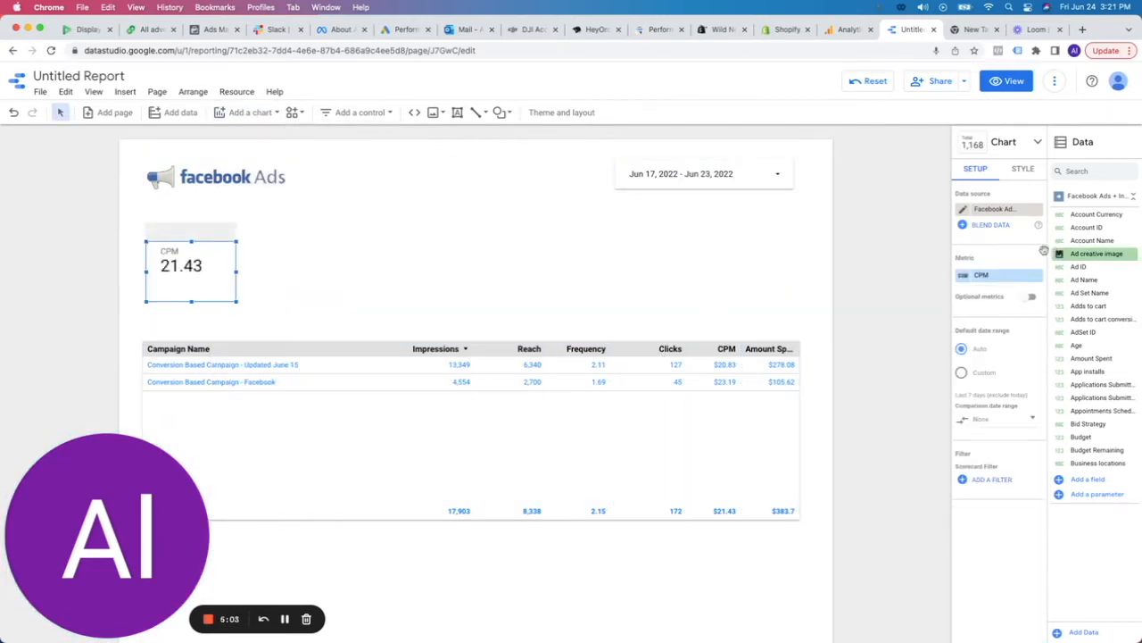
Step: Change the scorecard's metric to Impressions
{"action": "left_click", "coordinate": [985, 277]}
{"action": "type", "text": "impress"}
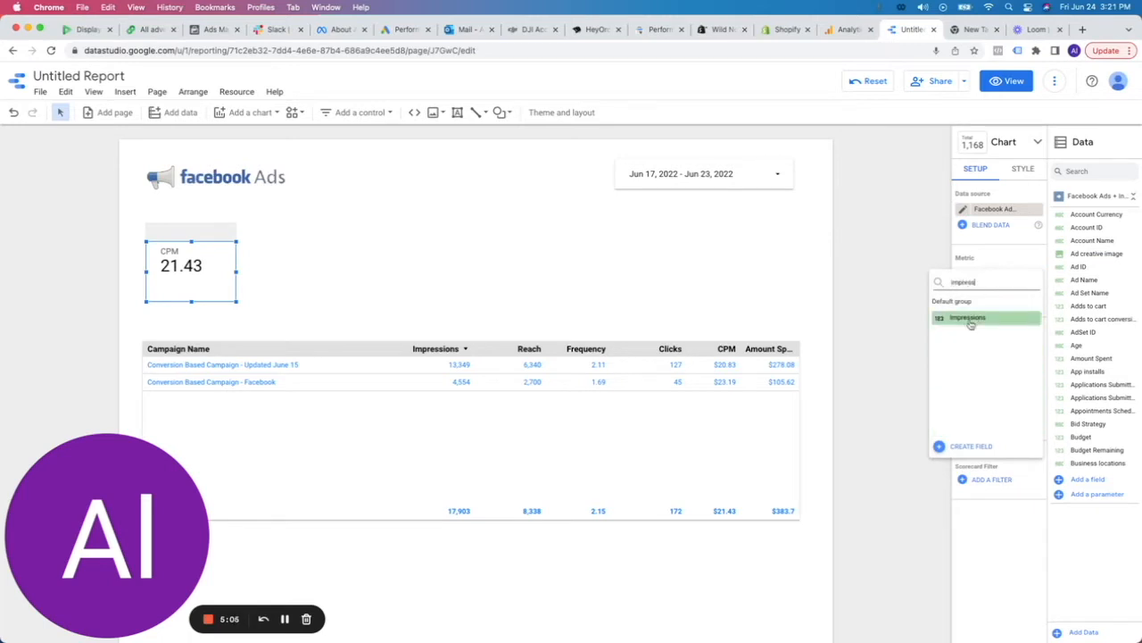
{"action": "left_click", "coordinate": [970, 321]}
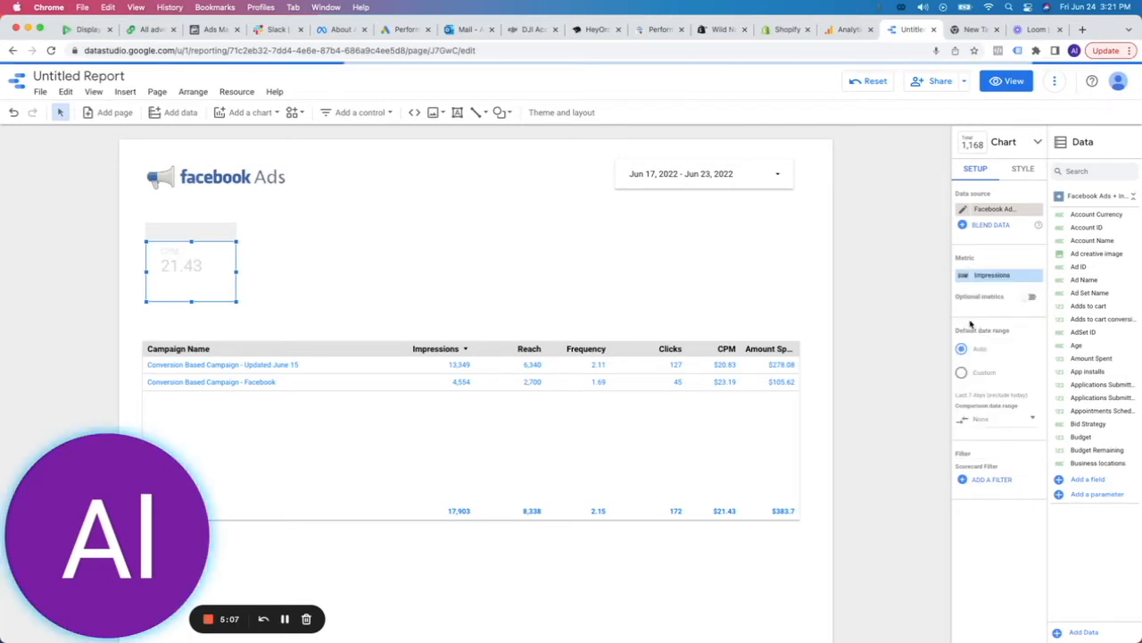
Step: Duplicate the Impressions scorecard twice and line the copies up in a row beside the original
{"action": "key", "text": "super+v"}
{"action": "left_click_drag", "start_coordinate": [217, 278], "coordinate": [300, 268]}
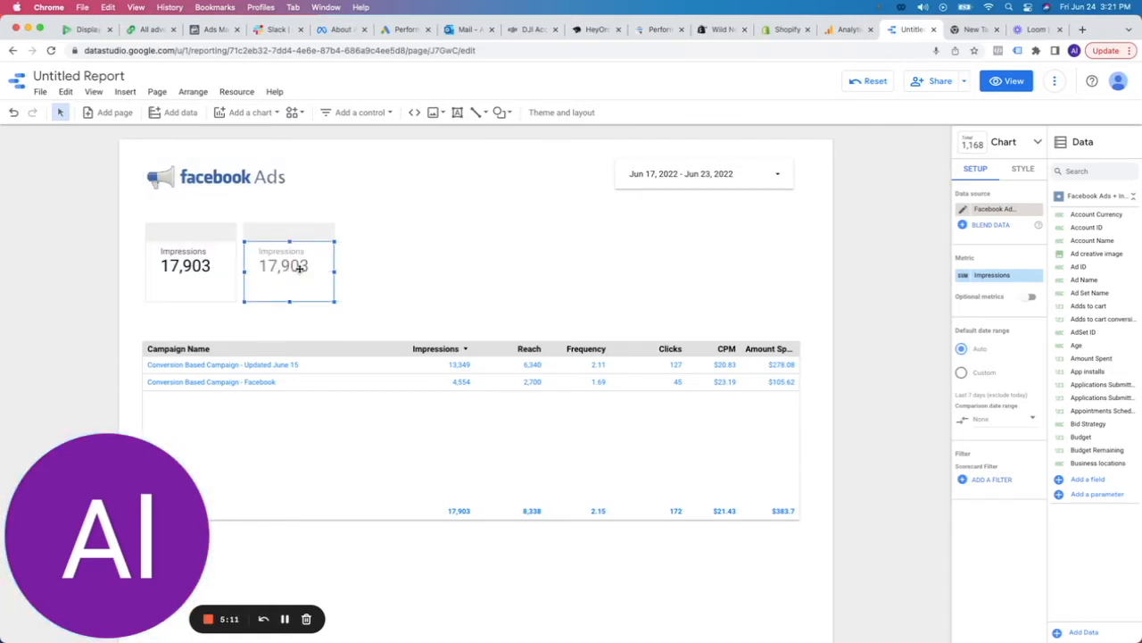
{"action": "key", "text": "super+v"}
{"action": "left_click_drag", "start_coordinate": [299, 272], "coordinate": [393, 260]}
Step: Change the middle scorecard's metric to Amount Spent
{"action": "left_click", "coordinate": [299, 260]}
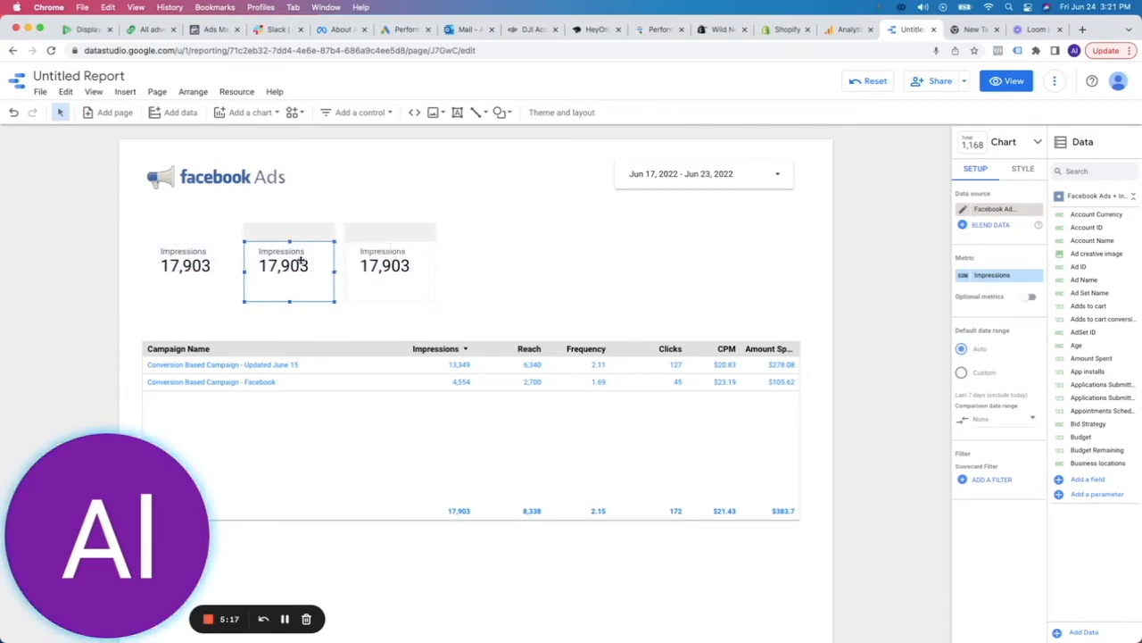
{"action": "left_click", "coordinate": [992, 276]}
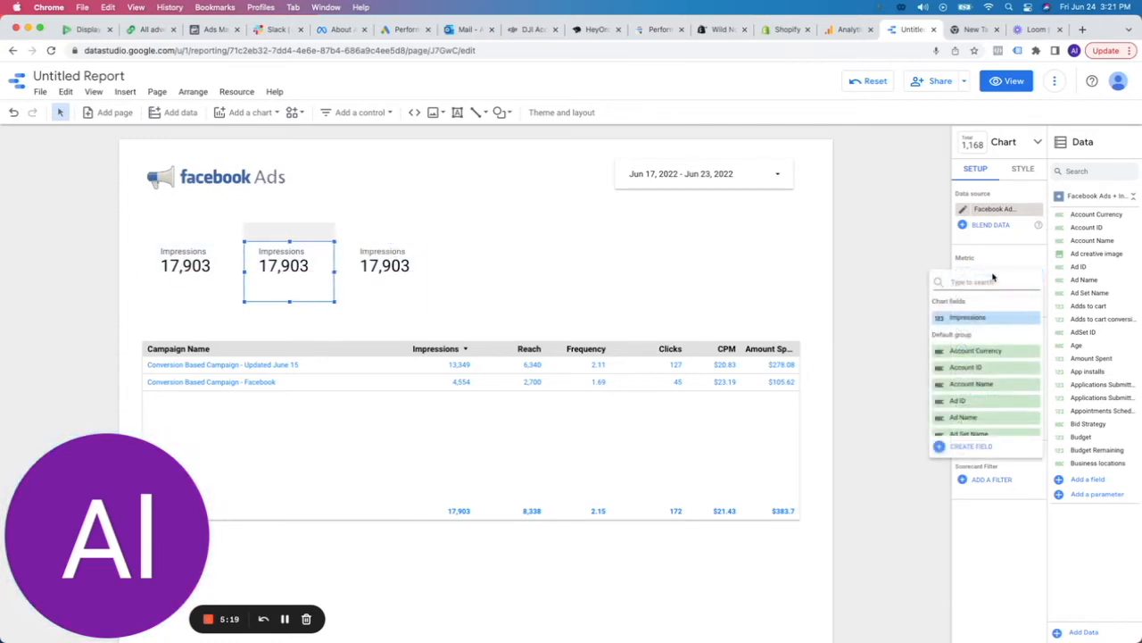
{"action": "type", "text": "spen"}
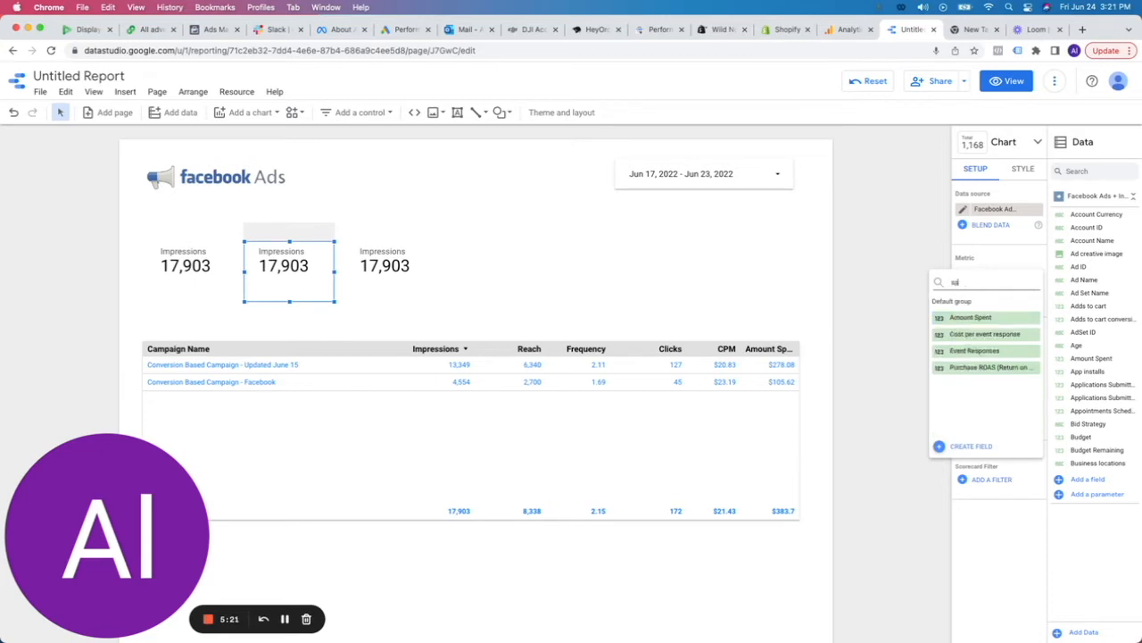
{"action": "left_click", "coordinate": [996, 318]}
Step: Change the third scorecard's metric to Outbound Clicks
{"action": "left_click", "coordinate": [384, 263]}
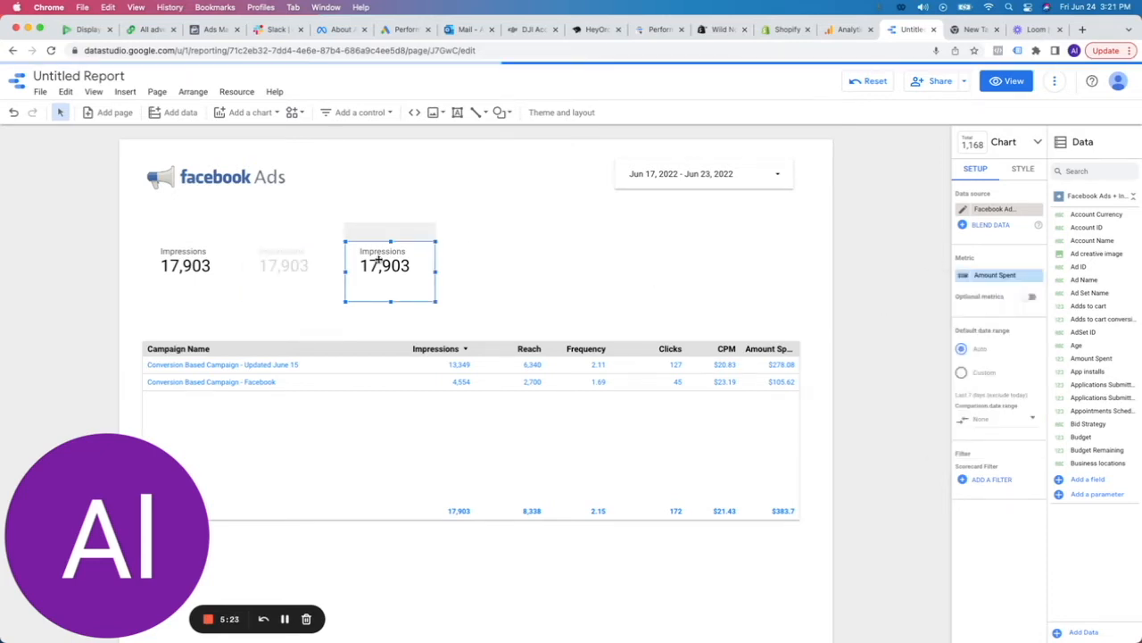
{"action": "left_click", "coordinate": [991, 274]}
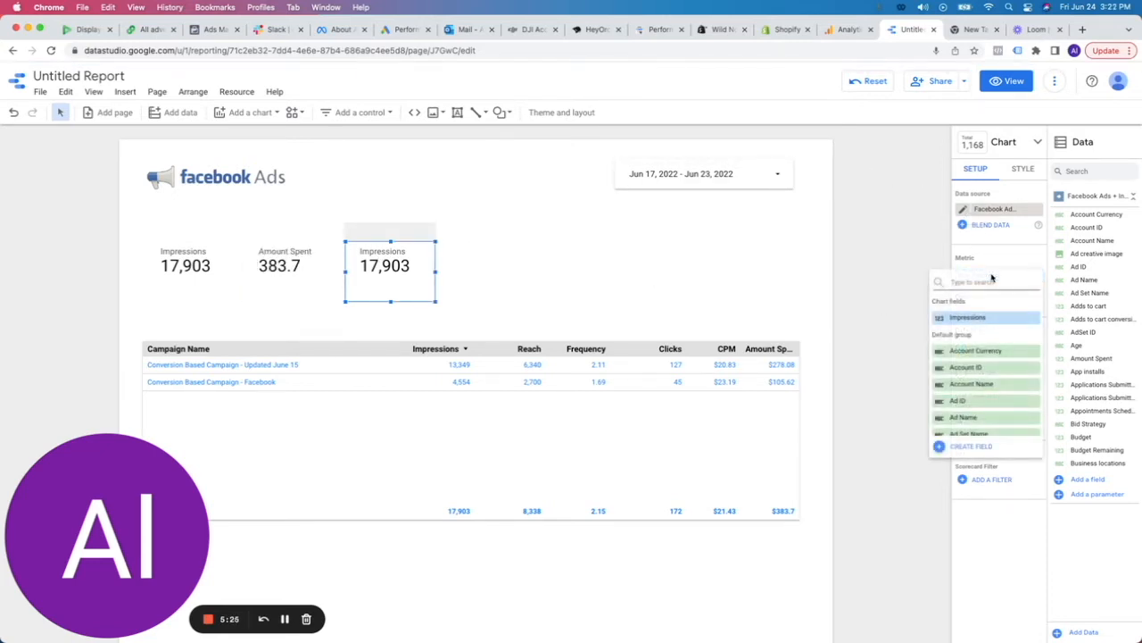
{"action": "type", "text": "outb"}
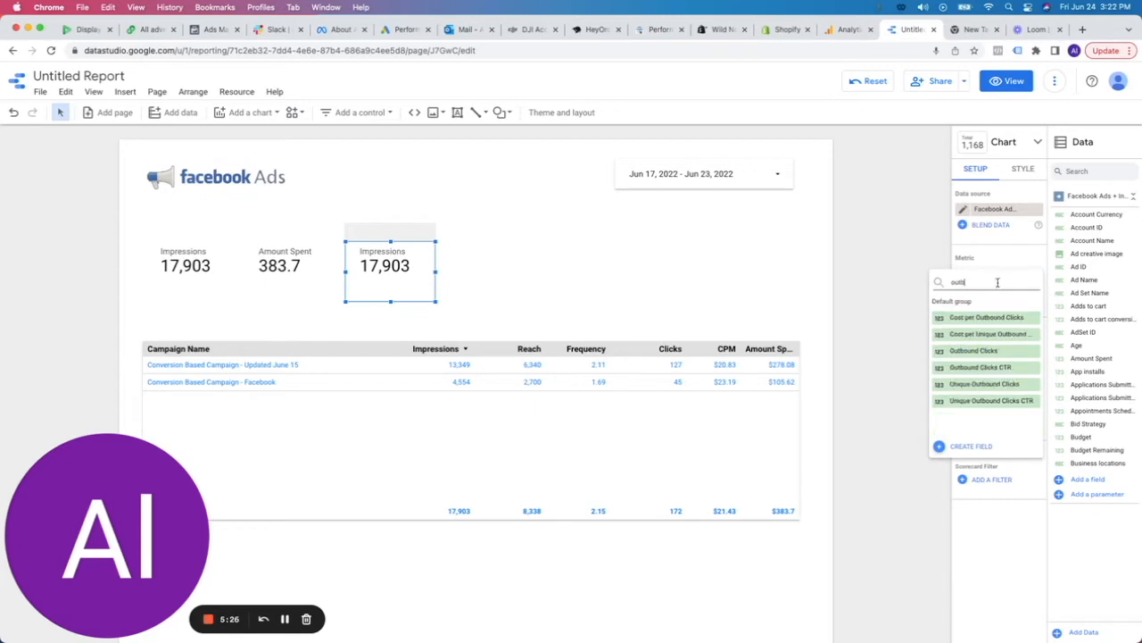
{"action": "left_click", "coordinate": [998, 352]}
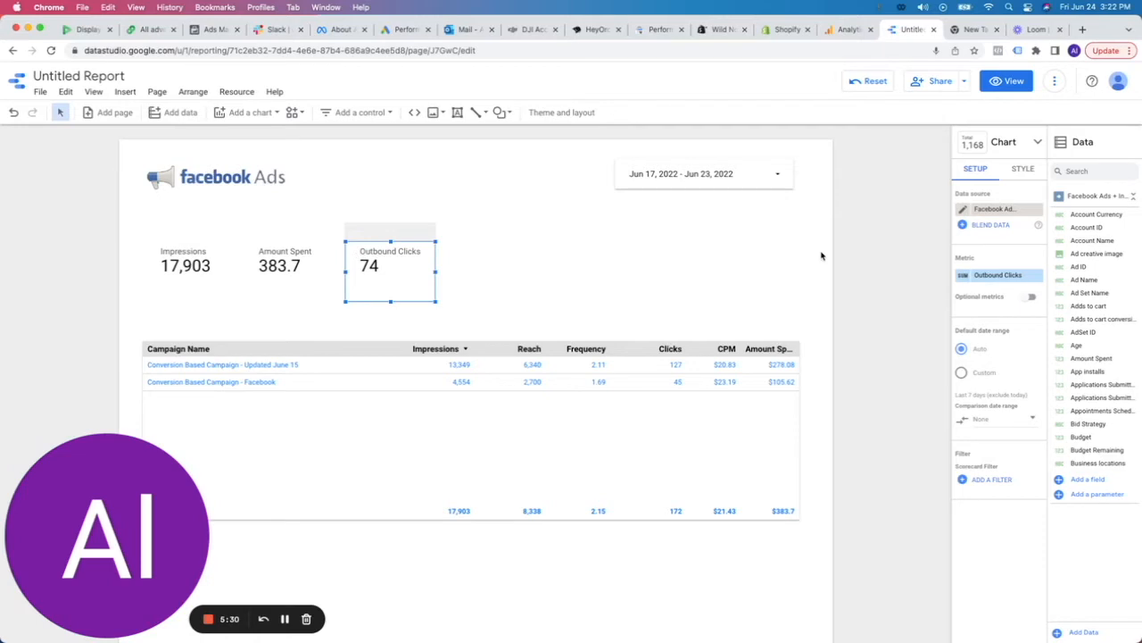
Step: Give the Outbound Clicks scorecard a dark blue background and white label text
{"action": "left_click", "coordinate": [1031, 171]}
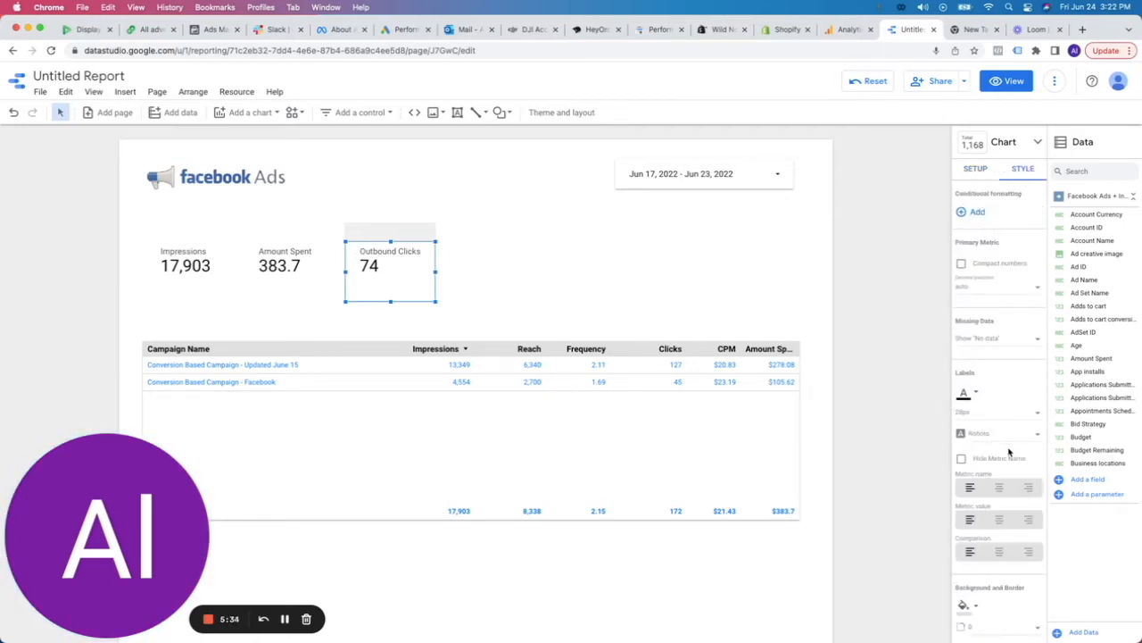
{"action": "scroll", "coordinate": [1010, 453], "scroll_direction": "down", "scroll_amount": 3}
{"action": "left_click", "coordinate": [976, 504]}
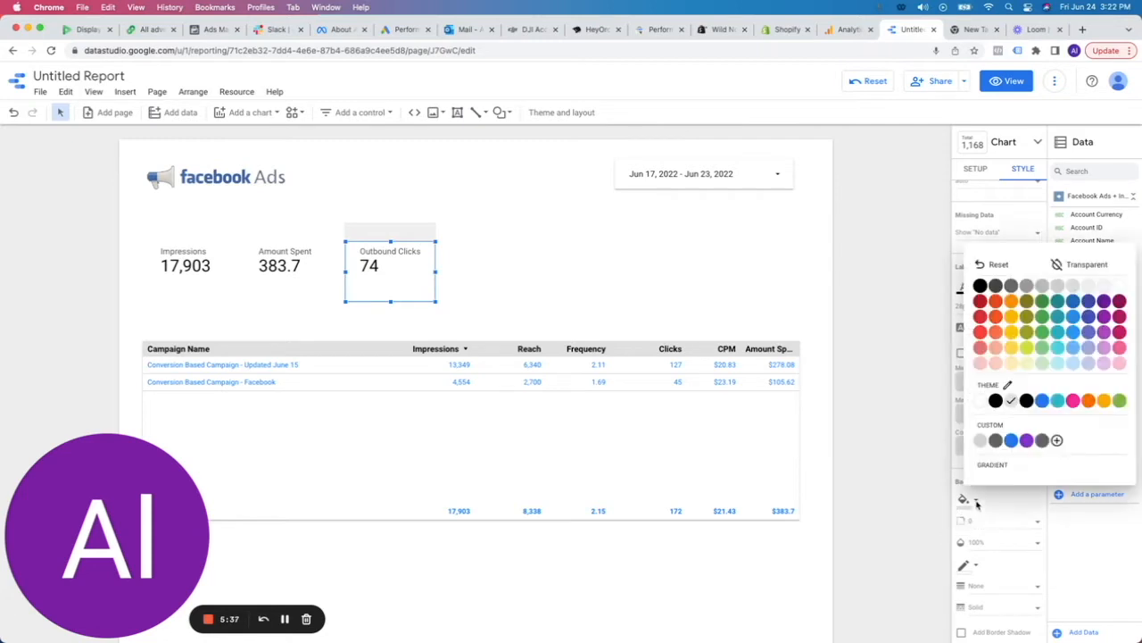
{"action": "left_click", "coordinate": [1079, 307]}
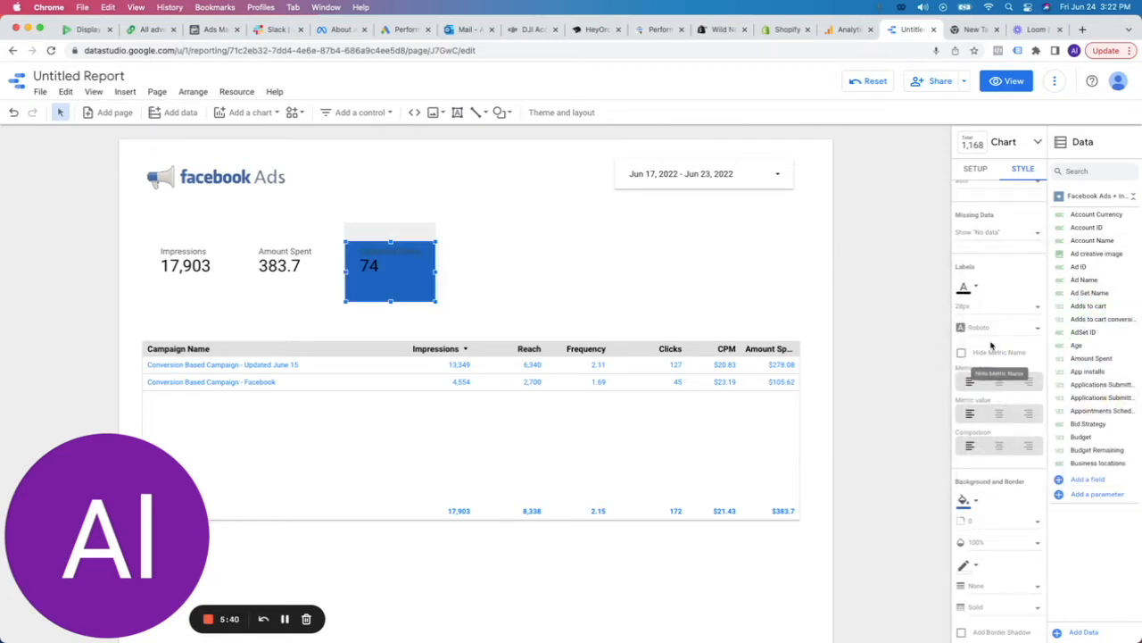
{"action": "scroll", "coordinate": [995, 344], "scroll_direction": "up", "scroll_amount": 2}
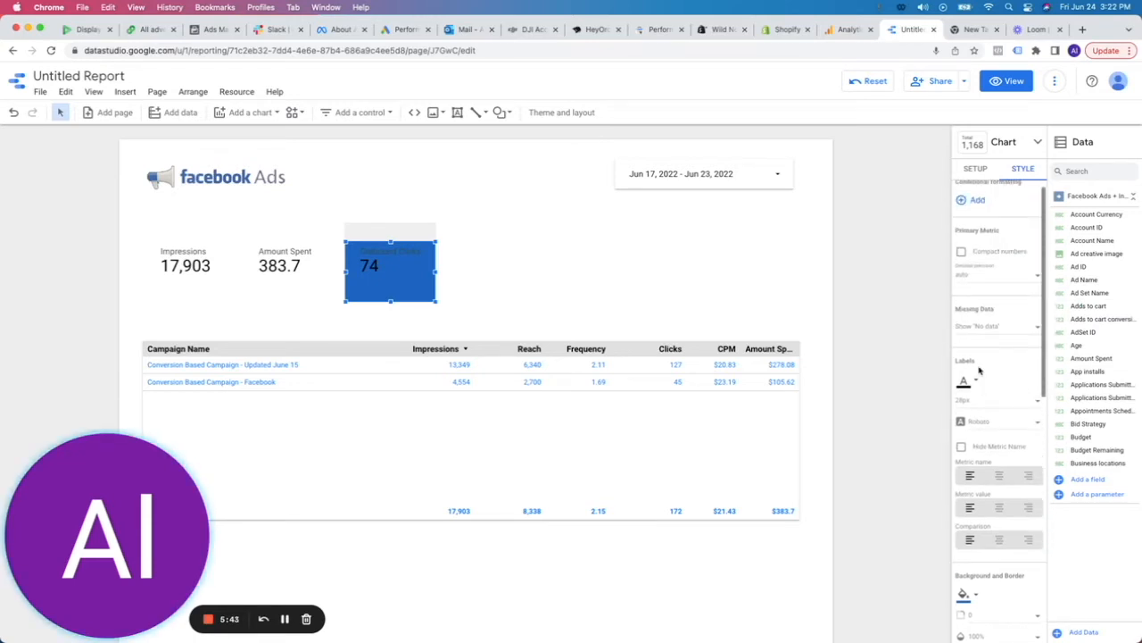
{"action": "left_click", "coordinate": [975, 381]}
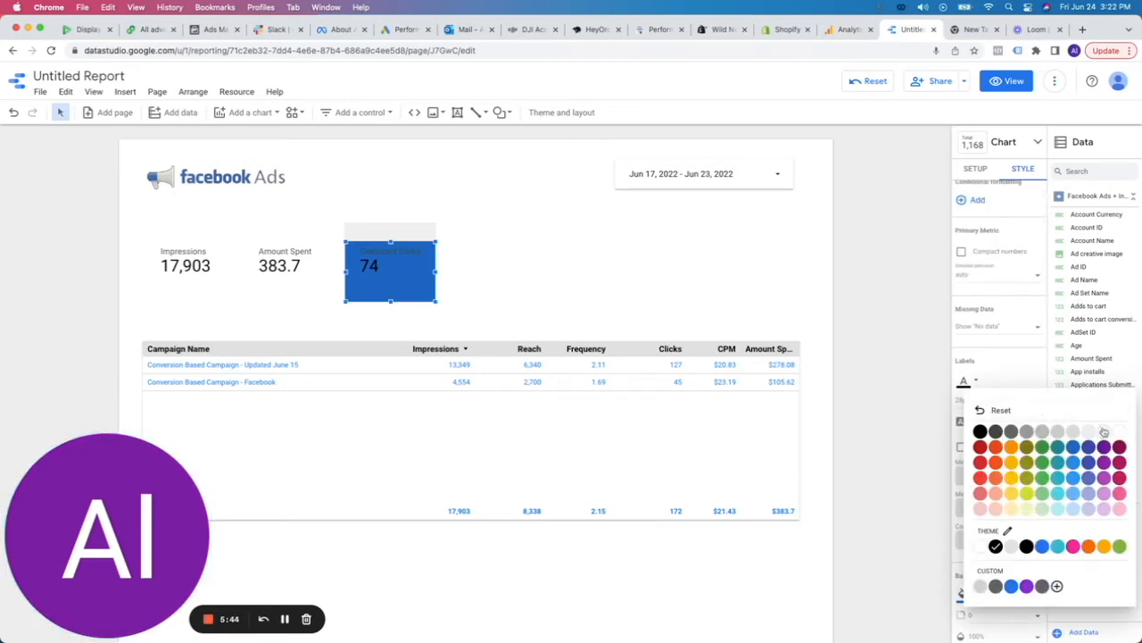
{"action": "left_click", "coordinate": [1114, 433]}
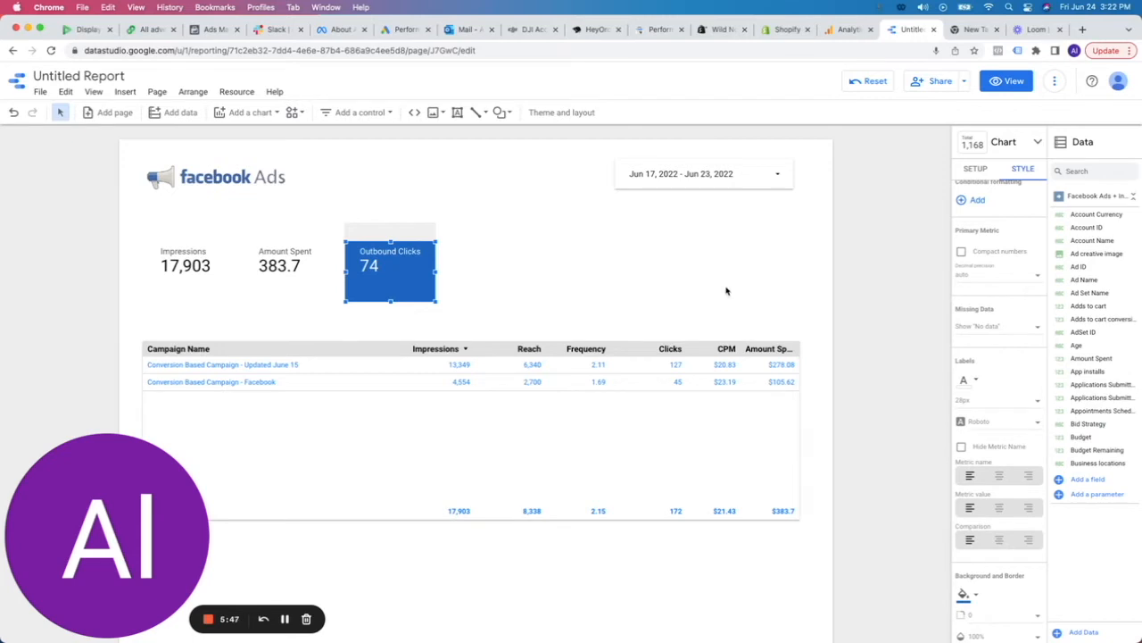
Step: Resize the Outbound Clicks scorecard to be slightly wider and shorter, and look through its remaining style options
{"action": "left_click_drag", "start_coordinate": [437, 302], "coordinate": [445, 270]}
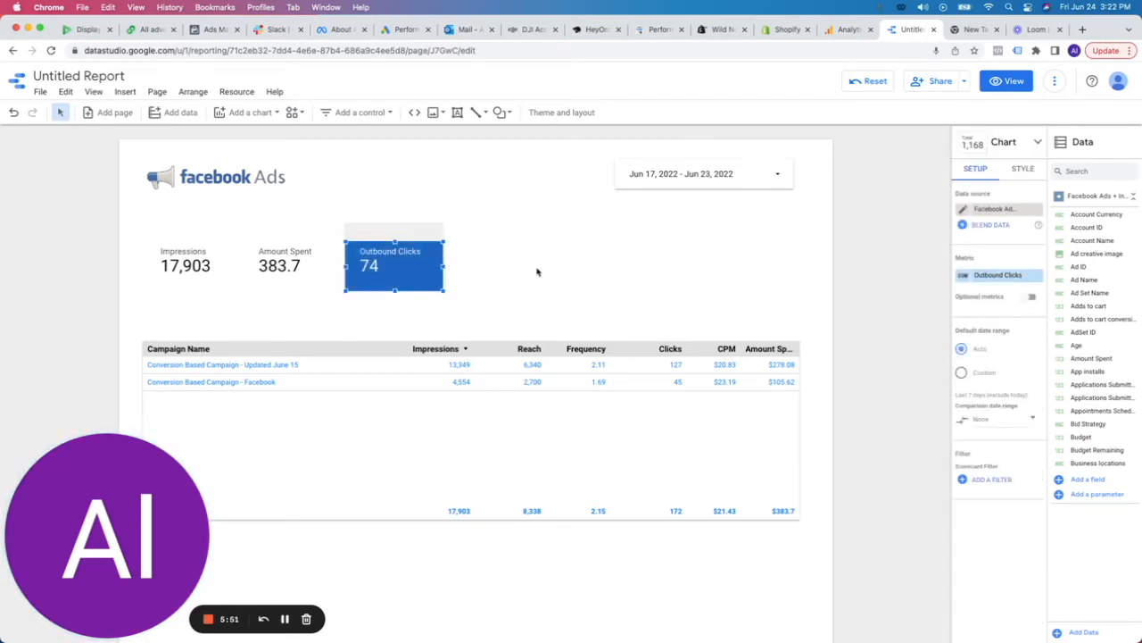
{"action": "left_click", "coordinate": [1023, 170]}
{"action": "scroll", "coordinate": [998, 357], "scroll_direction": "down", "scroll_amount": 5}
{"action": "scroll", "coordinate": [997, 348], "scroll_direction": "up", "scroll_amount": 2}
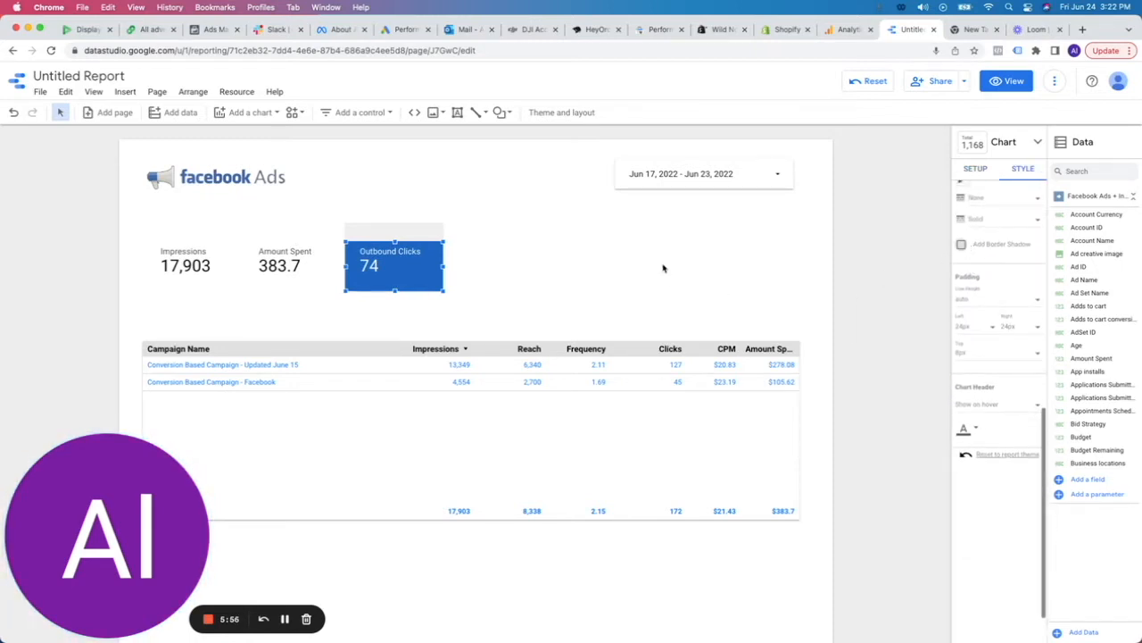
{"action": "left_click", "coordinate": [625, 337]}
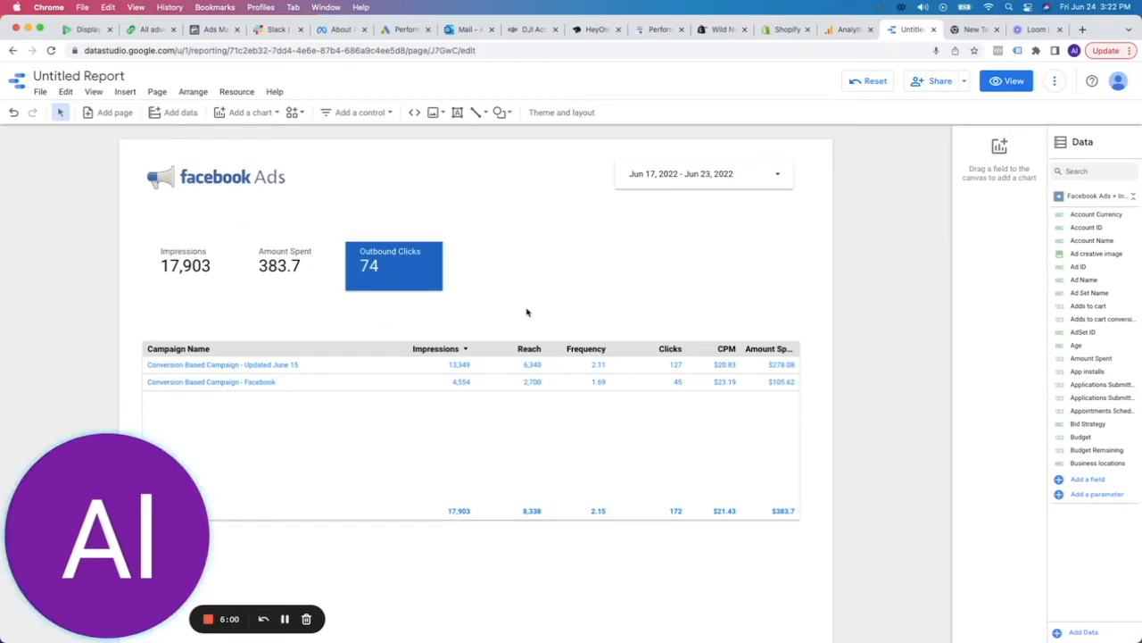
Step: Duplicate the campaign table and place the copy directly below the original
{"action": "scroll", "coordinate": [511, 332], "scroll_direction": "down", "scroll_amount": 2}
{"action": "left_click", "coordinate": [482, 352]}
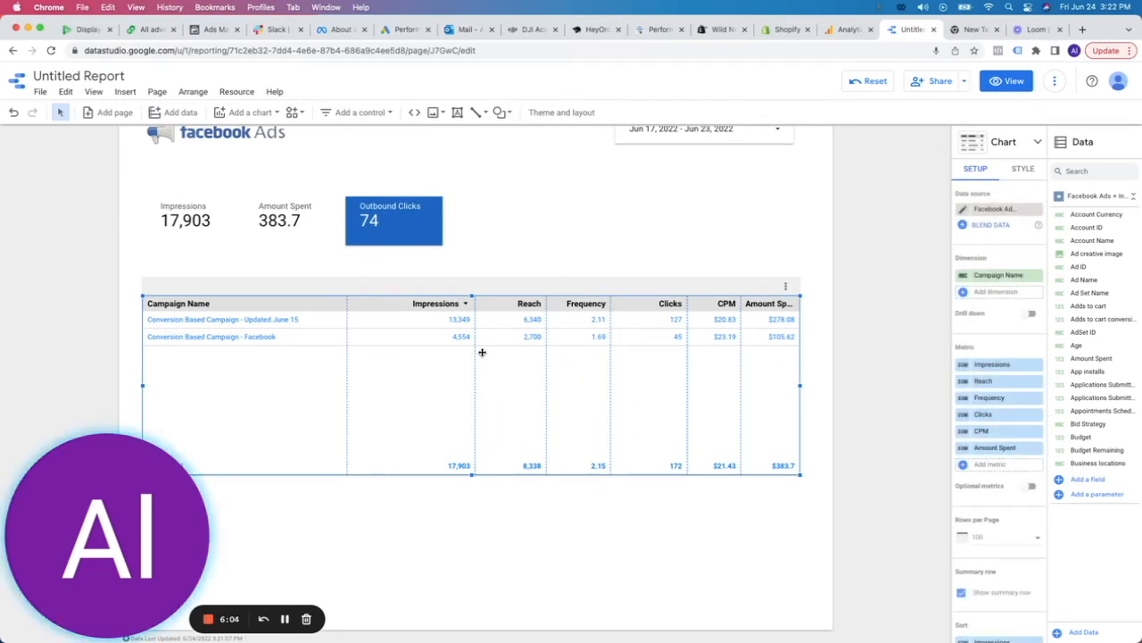
{"action": "left_click_drag", "start_coordinate": [482, 352], "coordinate": [473, 498]}
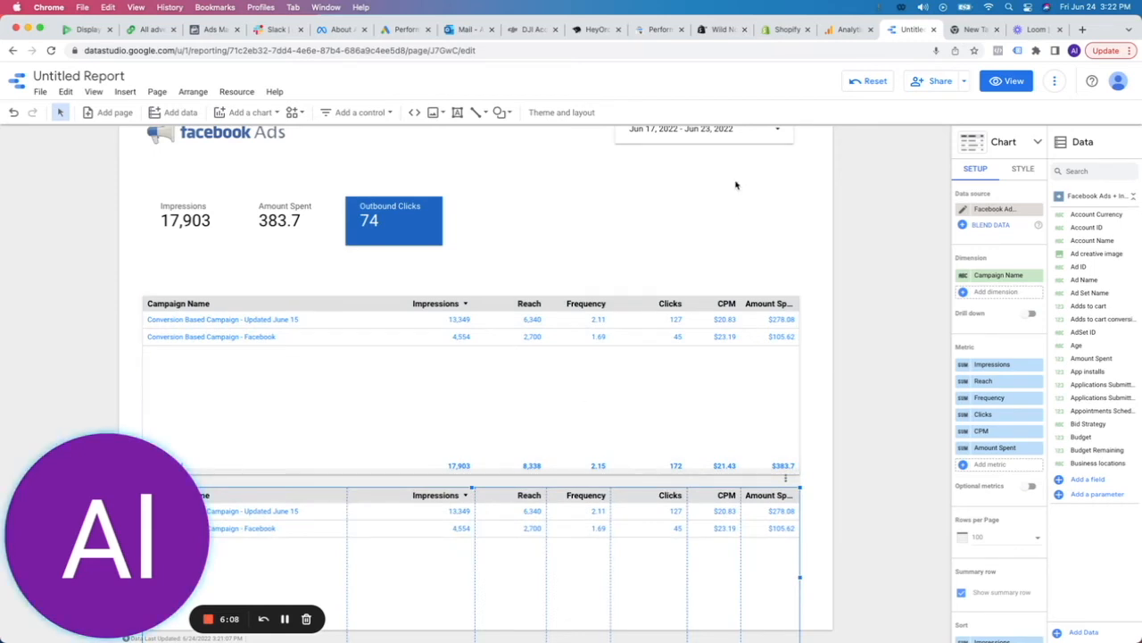
Step: Set the report's canvas height to 2000 px in the layout settings
{"action": "left_click", "coordinate": [551, 113]}
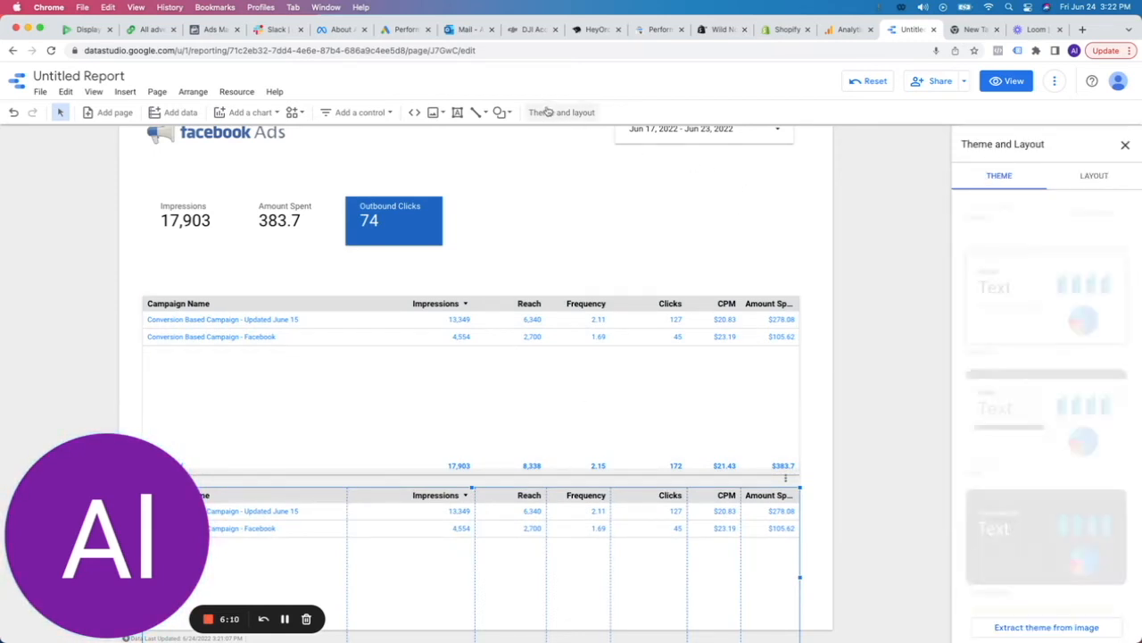
{"action": "left_click", "coordinate": [1093, 178]}
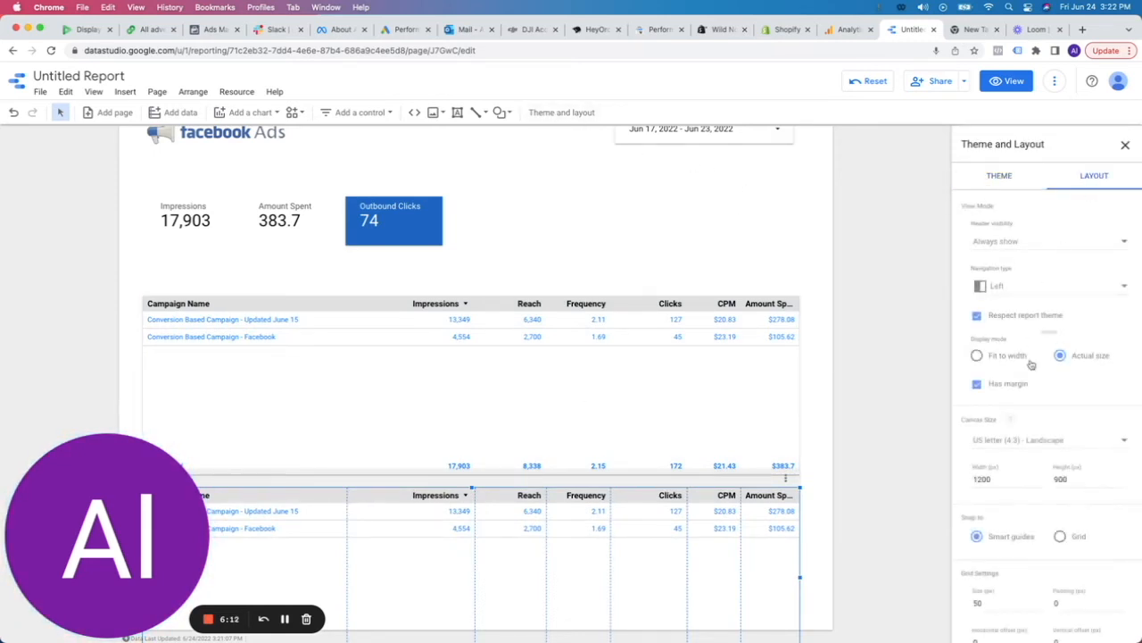
{"action": "left_click", "coordinate": [1085, 483]}
{"action": "type", "text": "2"}
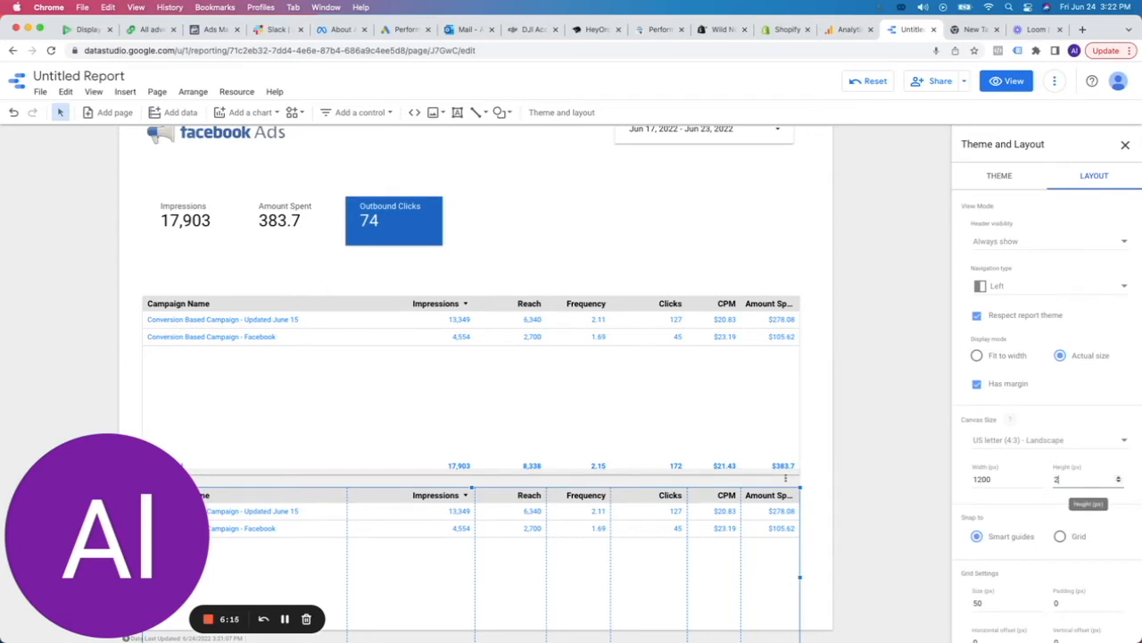
{"action": "type", "text": "000"}
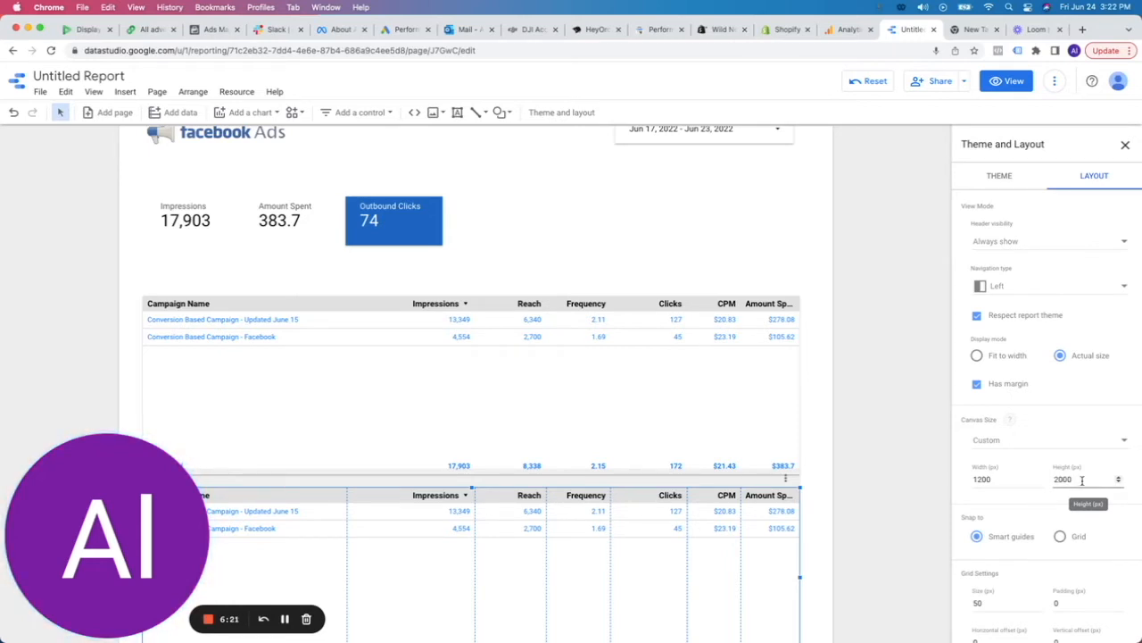
Step: Move the duplicated table slightly further below the original and extend its lower edge to make it taller
{"action": "left_click", "coordinate": [821, 428]}
{"action": "scroll", "coordinate": [822, 429], "scroll_direction": "down", "scroll_amount": 3}
{"action": "left_click", "coordinate": [513, 295]}
{"action": "left_click_drag", "start_coordinate": [561, 394], "coordinate": [528, 424]}
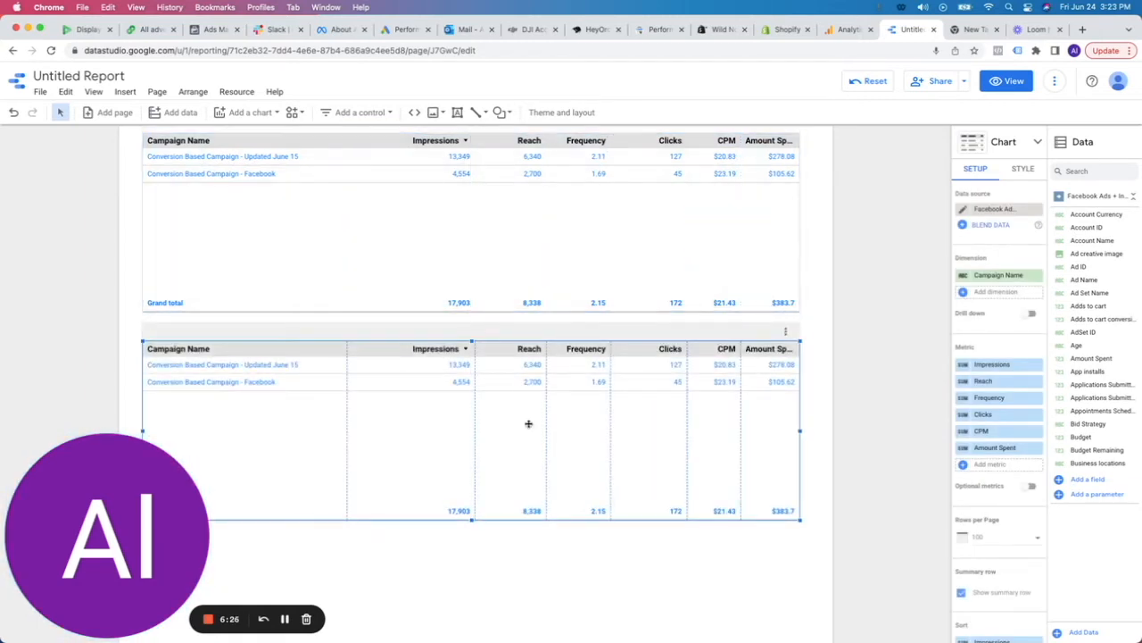
{"action": "left_click_drag", "start_coordinate": [471, 519], "coordinate": [465, 606]}
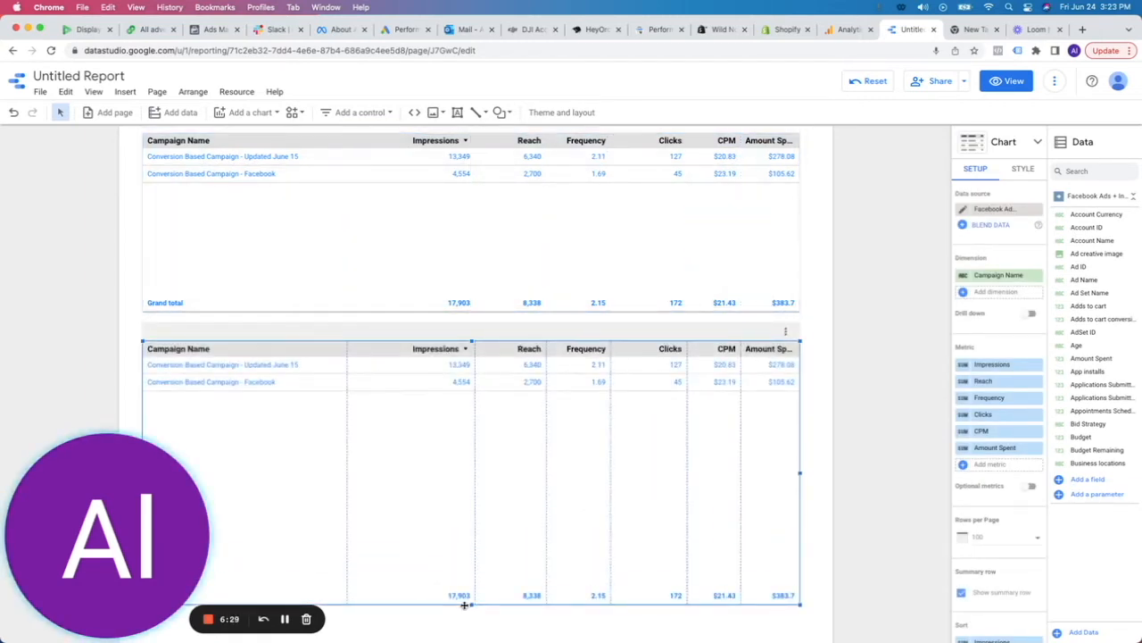
Step: Replace the duplicated table's Campaign Name dimension with Ad creative image
{"action": "left_click", "coordinate": [1000, 276]}
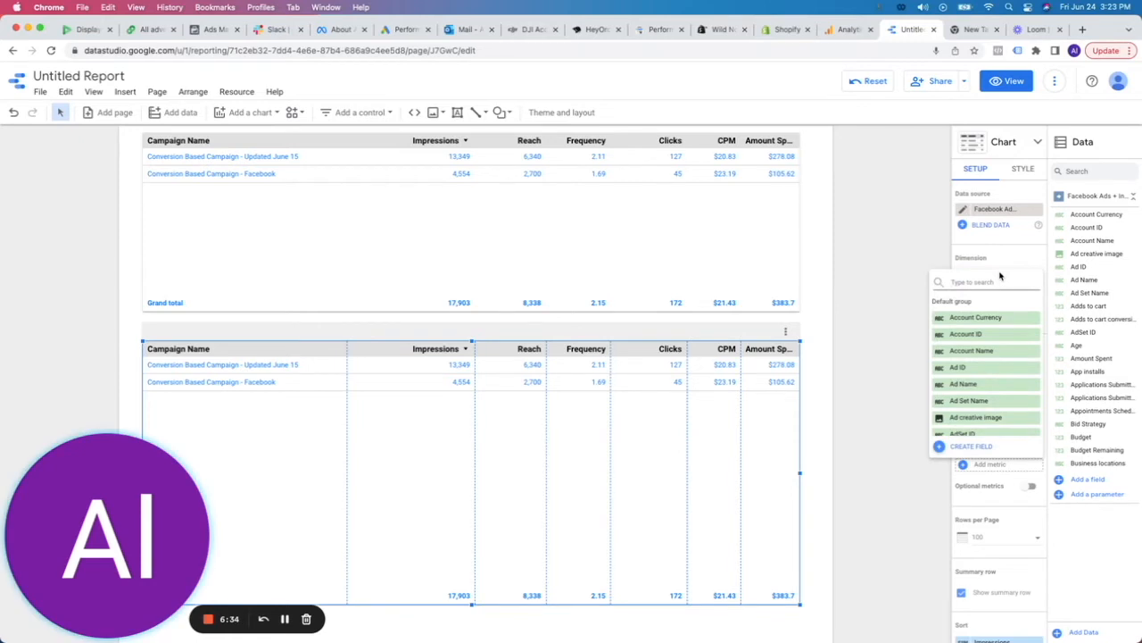
{"action": "type", "text": "imag"}
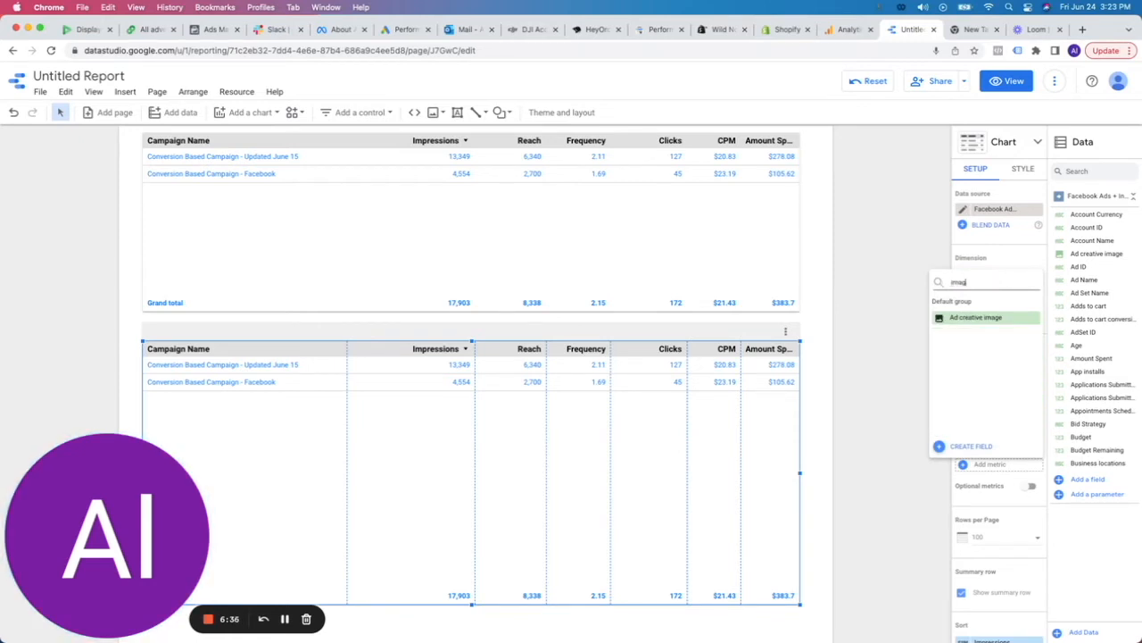
{"action": "left_click", "coordinate": [1002, 320]}
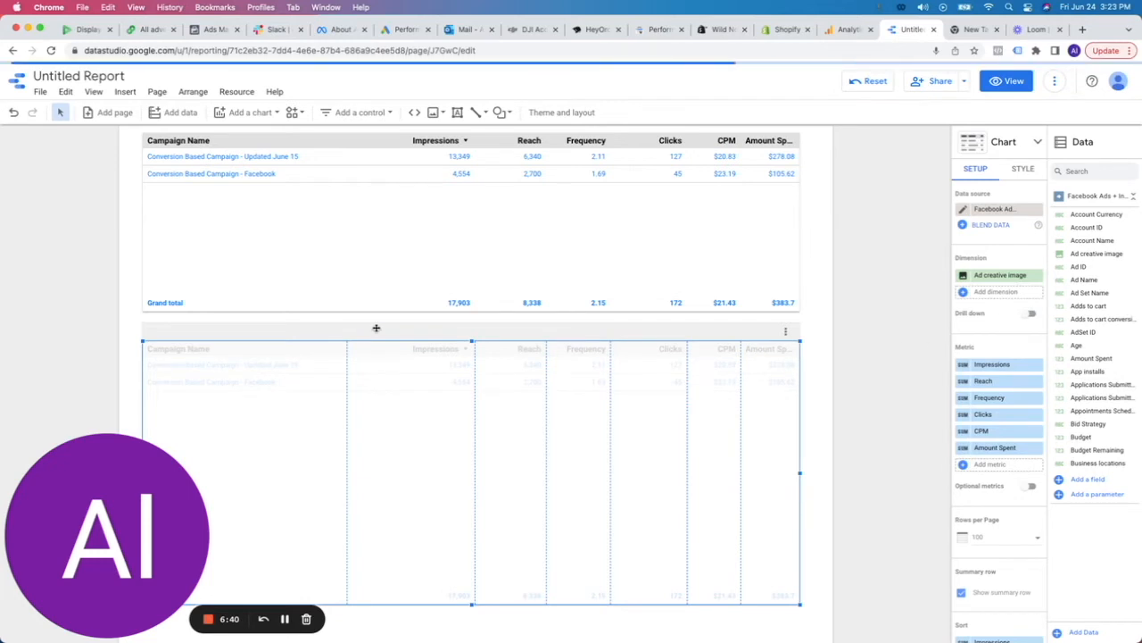
Step: Narrow the image column of the ad creative table and shift the Impressions and Reach column borders to even out the widths
{"action": "left_click_drag", "start_coordinate": [347, 354], "coordinate": [336, 353]}
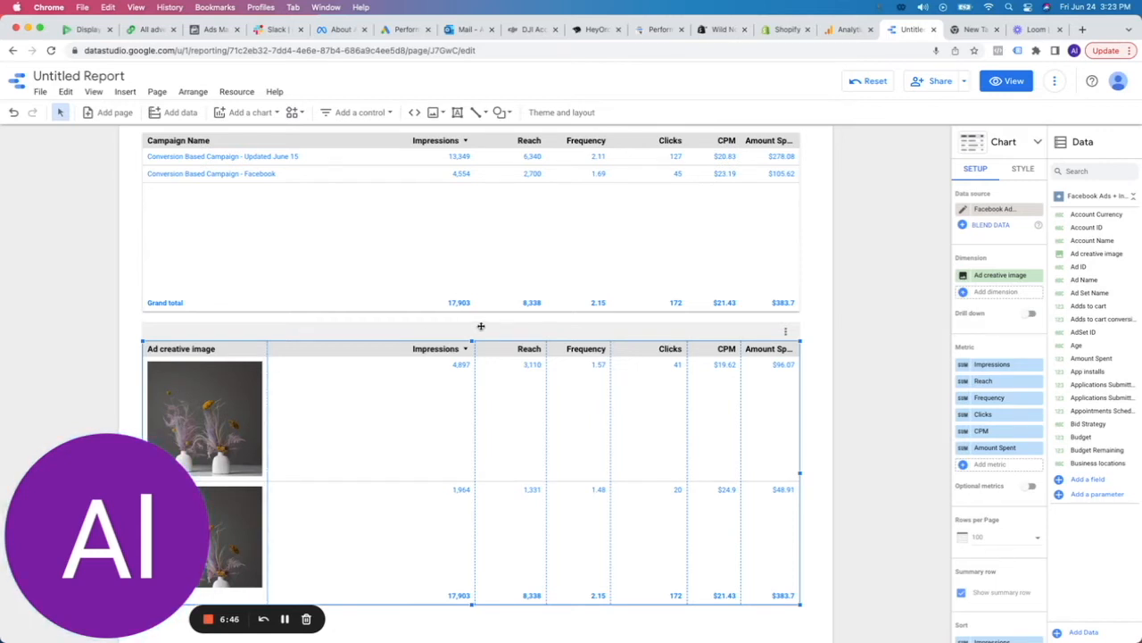
{"action": "left_click_drag", "start_coordinate": [474, 351], "coordinate": [388, 355]}
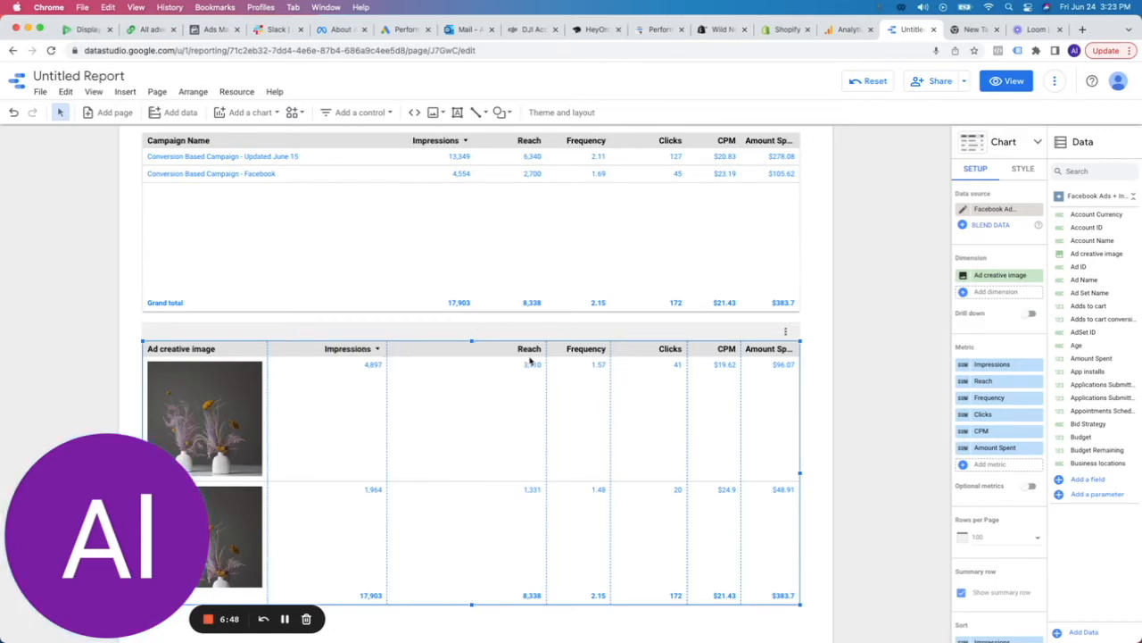
{"action": "left_click_drag", "start_coordinate": [518, 358], "coordinate": [502, 360]}
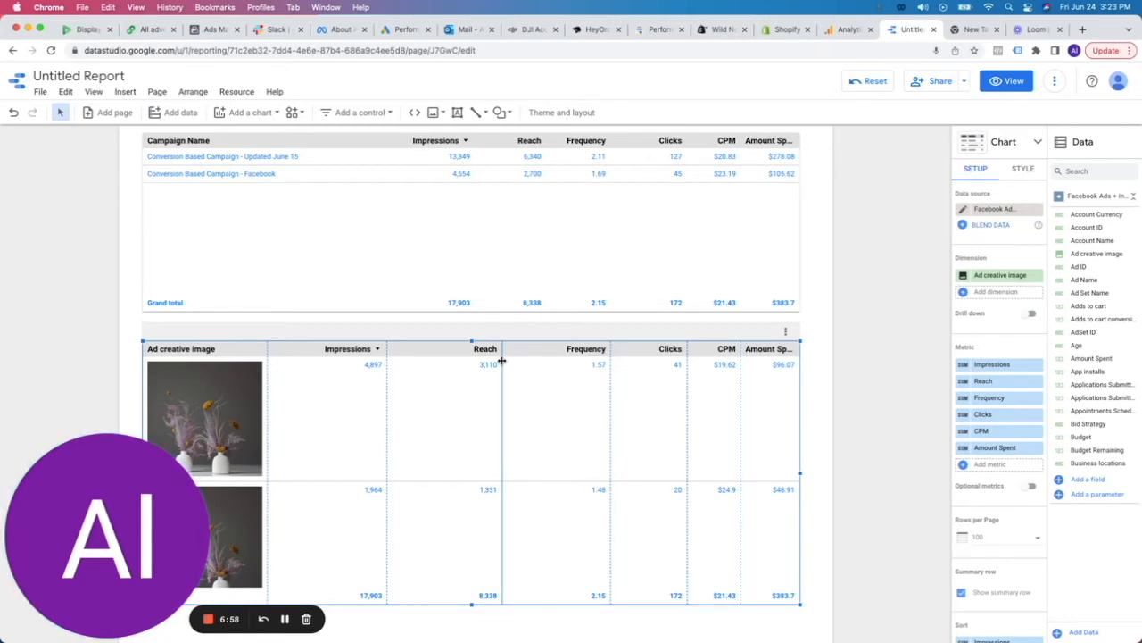
Step: Open the report's scheduled email delivery settings and add the client's email address as an additional recipient
{"action": "scroll", "coordinate": [814, 339], "scroll_direction": "up", "scroll_amount": 5}
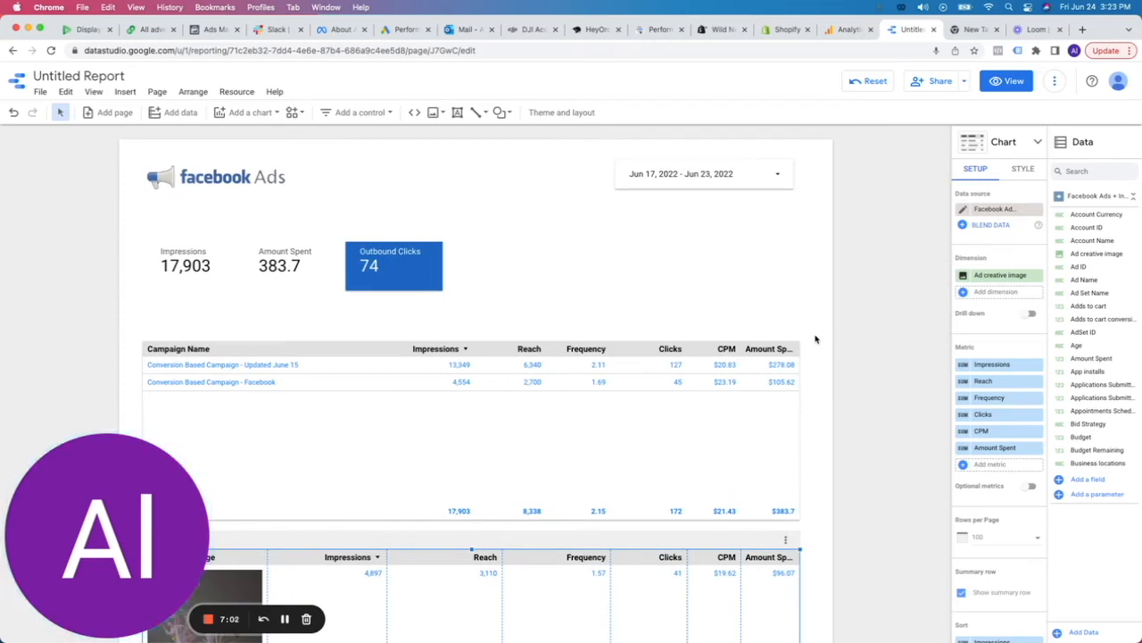
{"action": "left_click", "coordinate": [964, 81]}
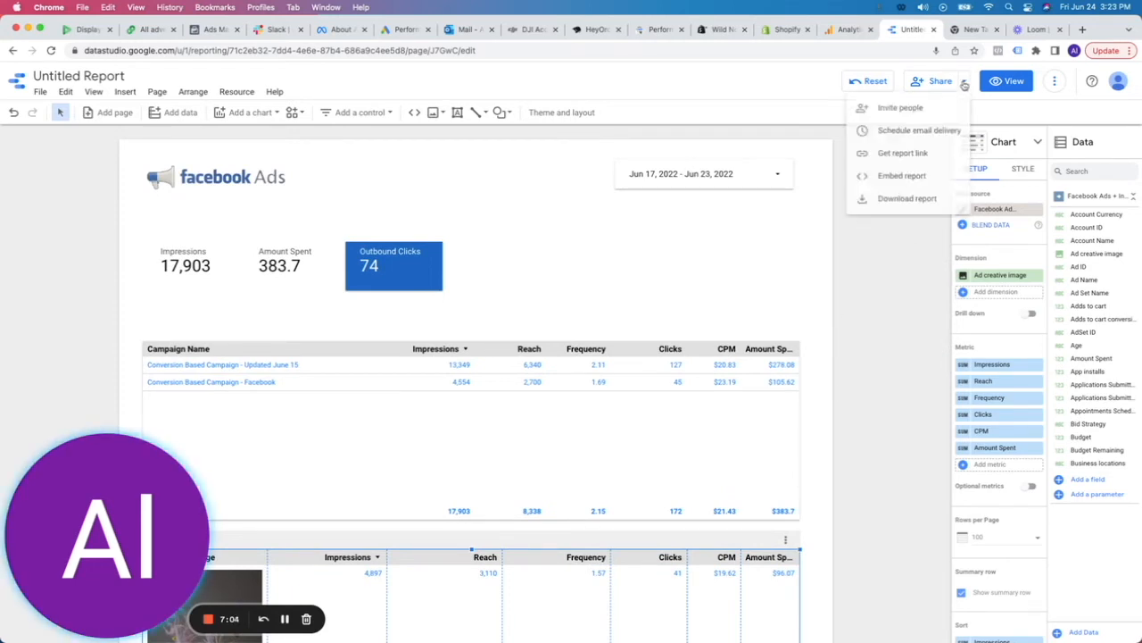
{"action": "left_click", "coordinate": [901, 134]}
{"action": "left_click", "coordinate": [567, 303]}
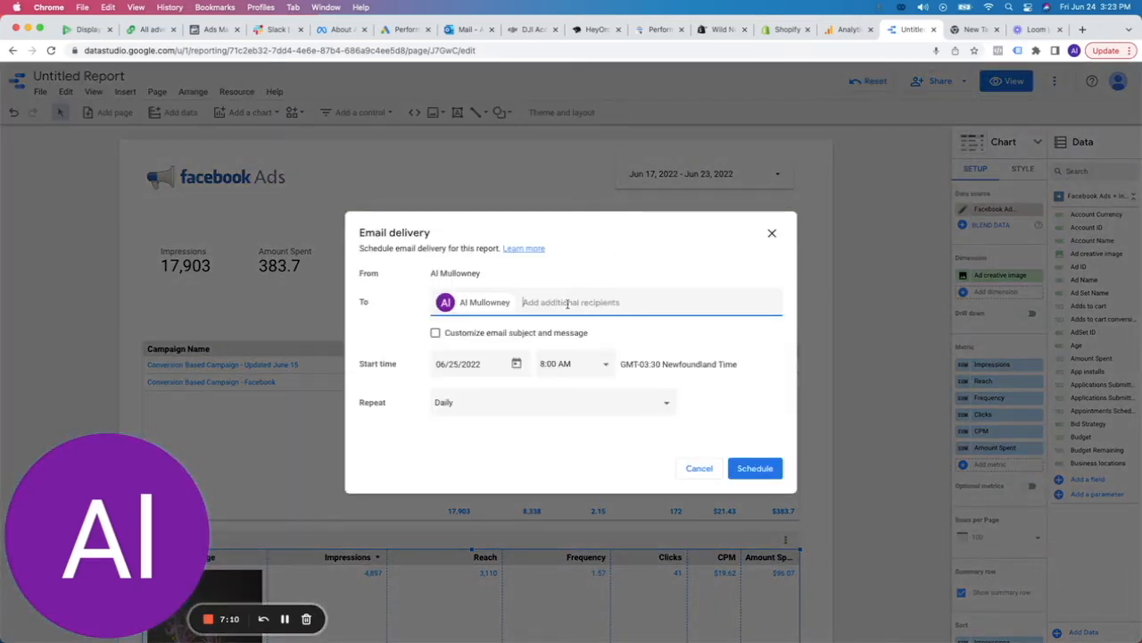
{"action": "type", "text": "client@cli"}
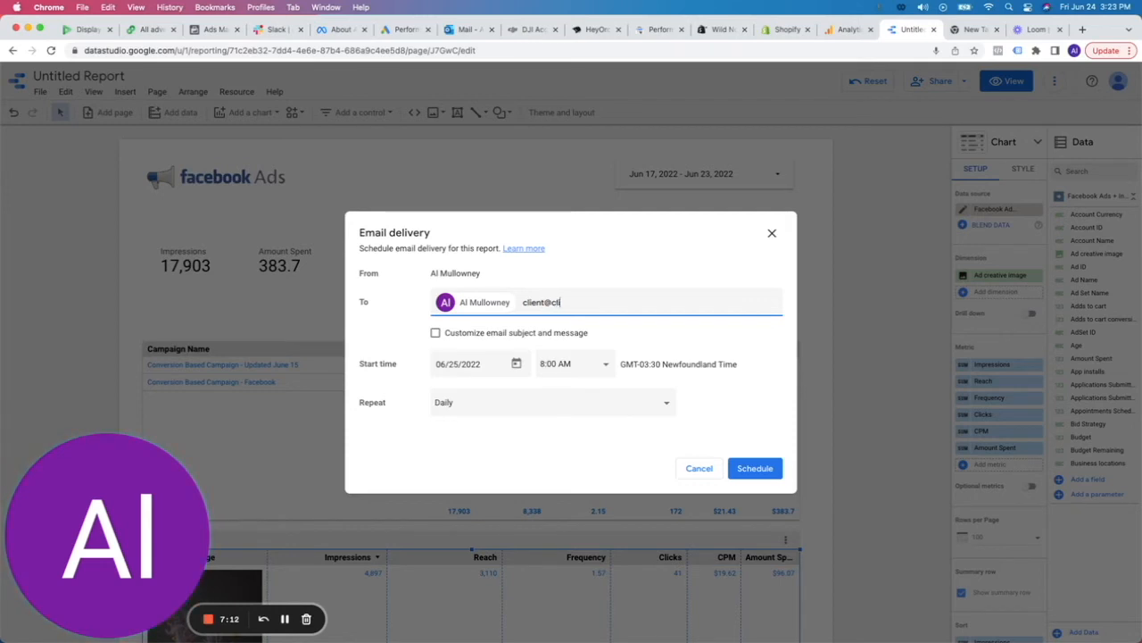
{"action": "type", "text": "ent.com"}
{"action": "left_click", "coordinate": [589, 273]}
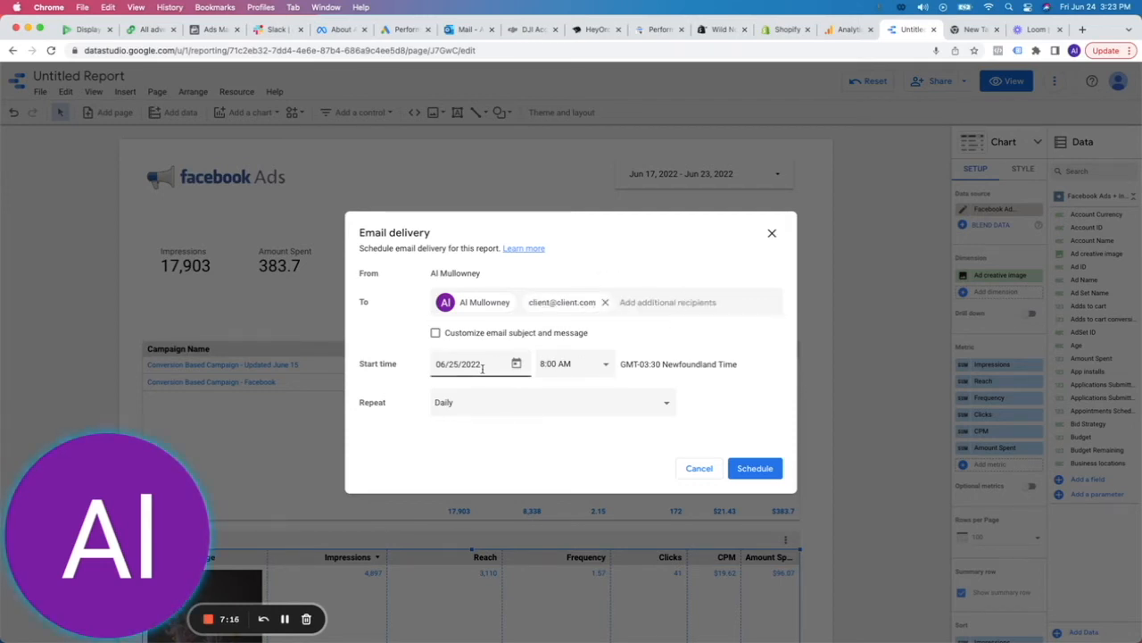
Step: Set the email delivery to a custom repeat of every 1 month on the 25th day
{"action": "left_click", "coordinate": [531, 407]}
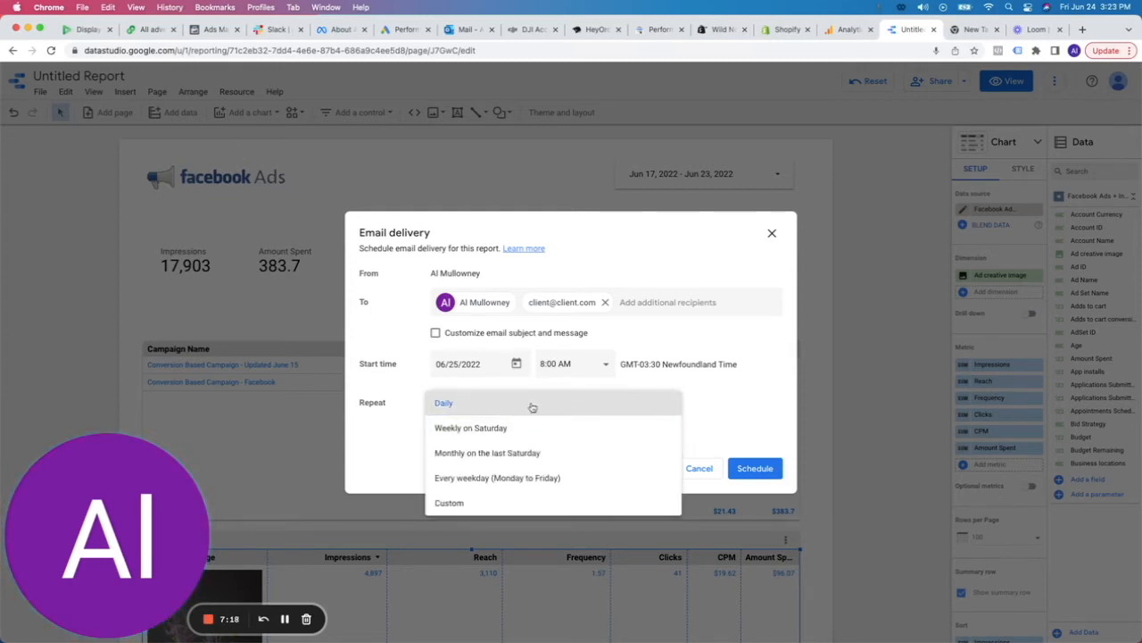
{"action": "left_click", "coordinate": [491, 503]}
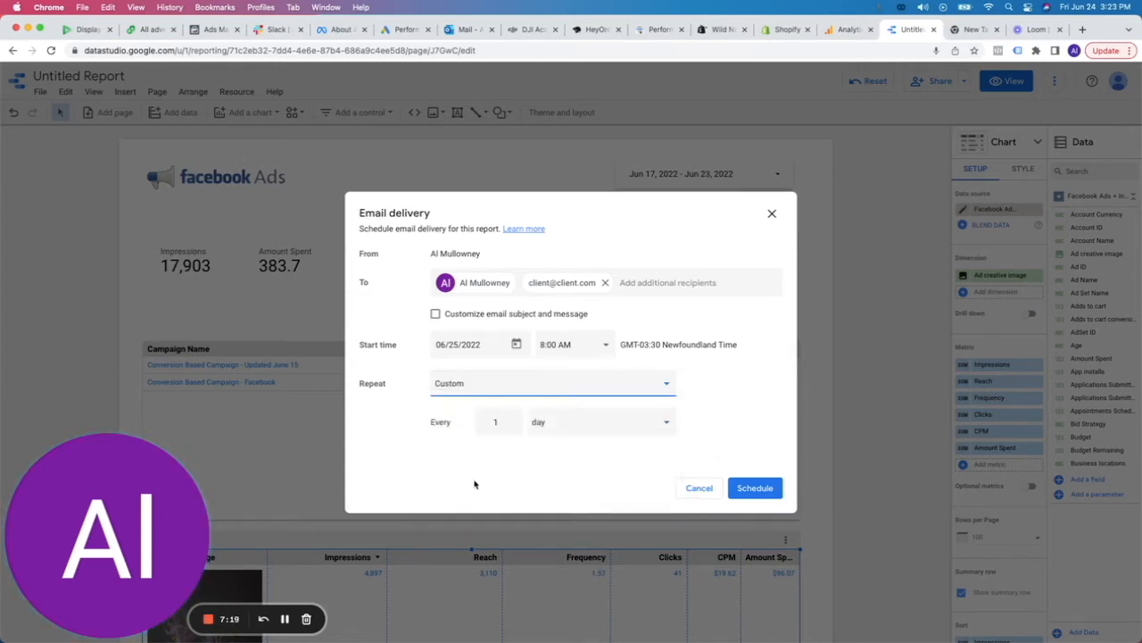
{"action": "left_click", "coordinate": [566, 423]}
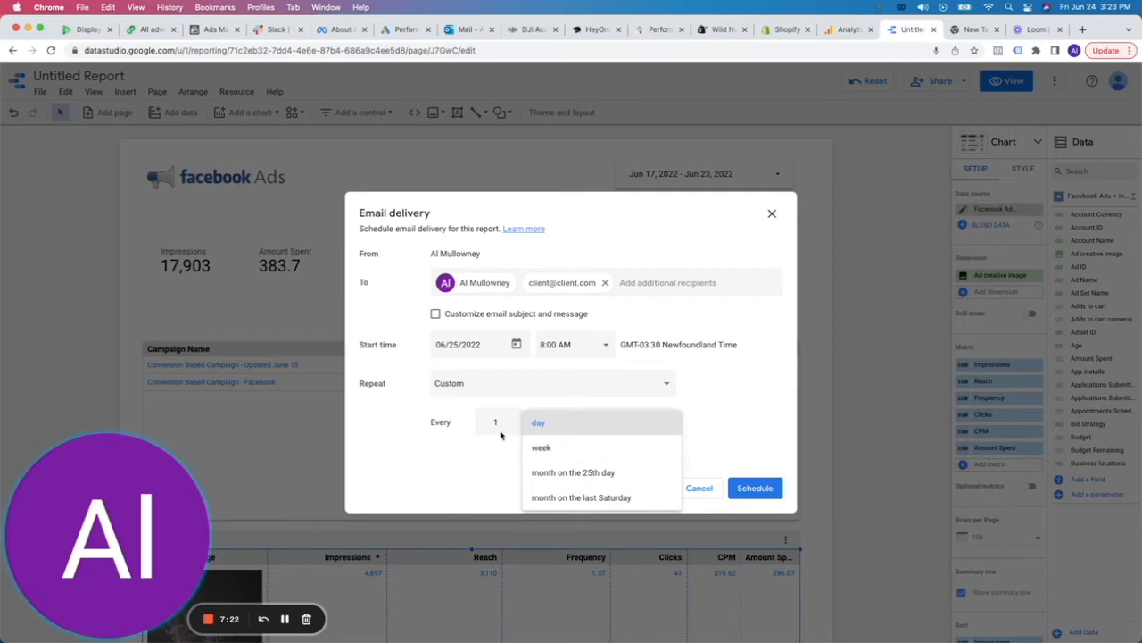
{"action": "left_click", "coordinate": [569, 472]}
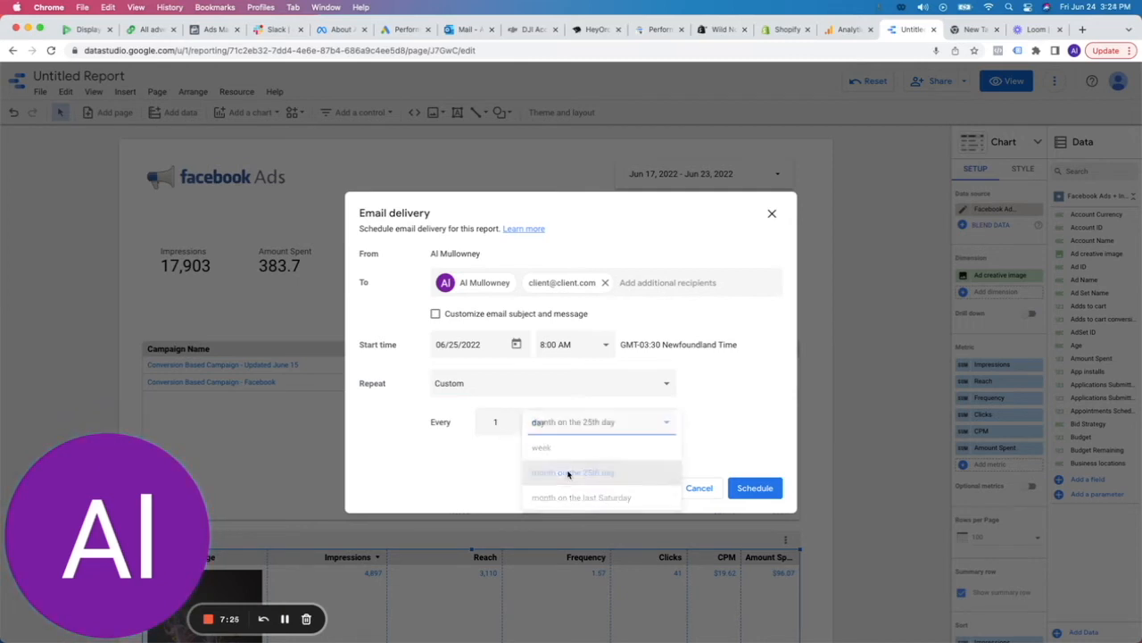
Step: Set the email delivery's start date to 07/01/2022 and schedule it
{"action": "left_click", "coordinate": [513, 346]}
{"action": "left_click", "coordinate": [590, 382]}
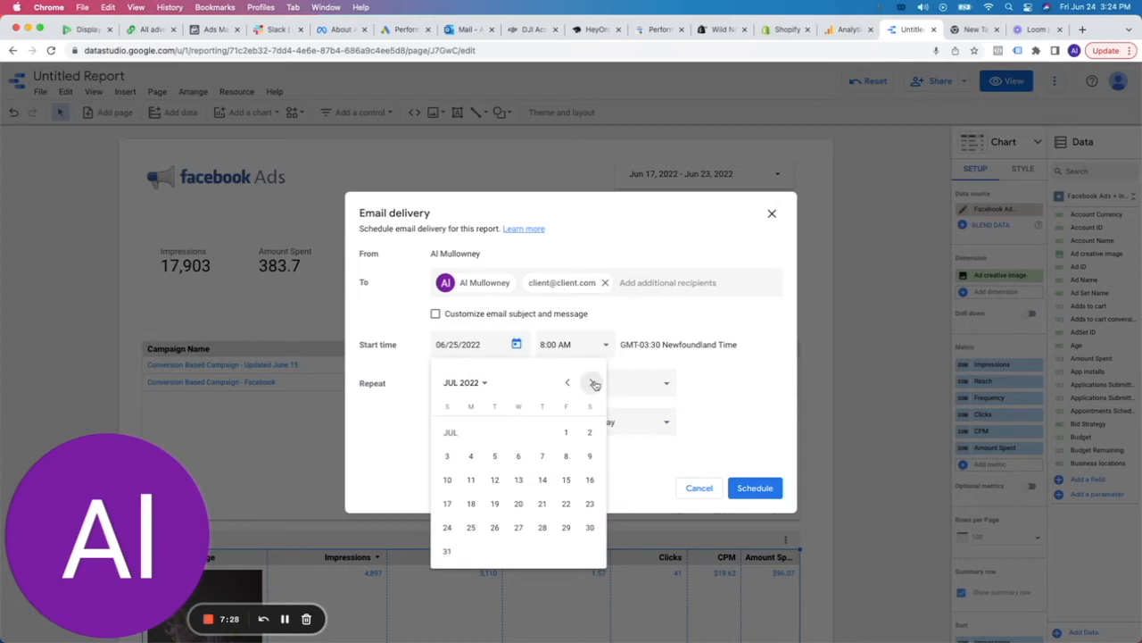
{"action": "left_click", "coordinate": [567, 432]}
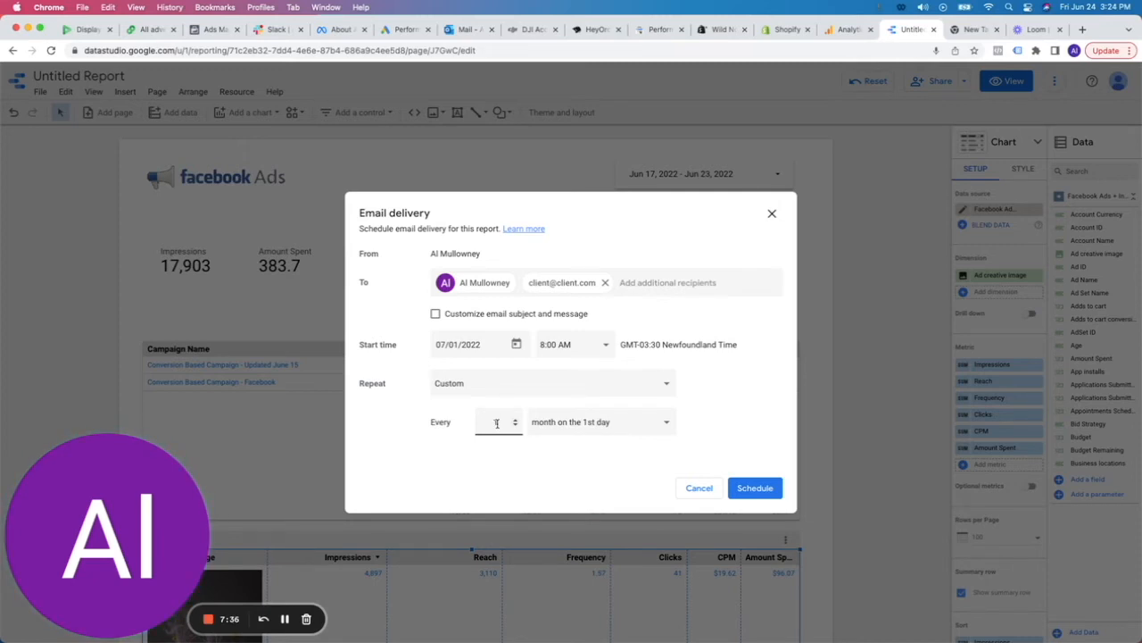
{"action": "left_click", "coordinate": [757, 489]}
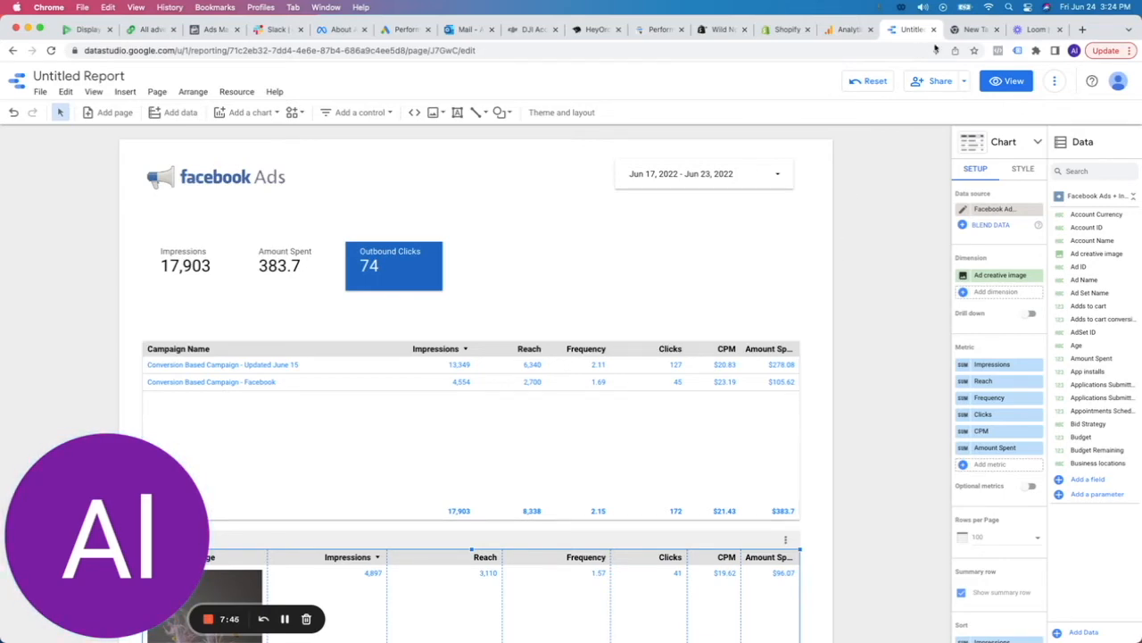
Step: Set the report's link sharing to "Anyone with the link can view", copy the link, and save the access change
{"action": "left_click", "coordinate": [938, 81]}
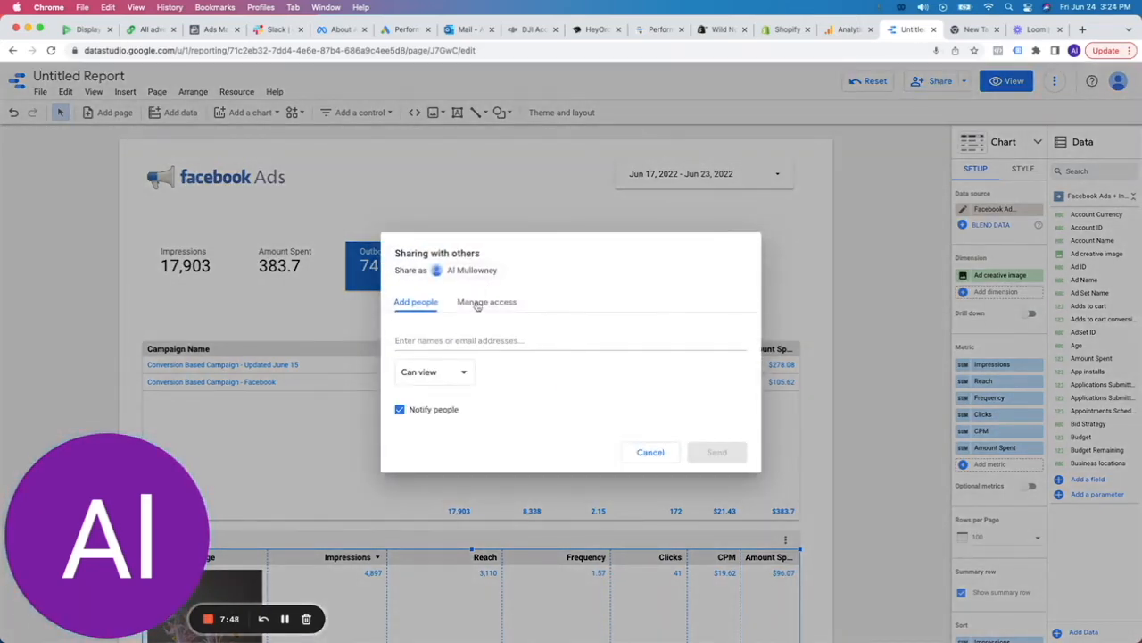
{"action": "left_click", "coordinate": [478, 302]}
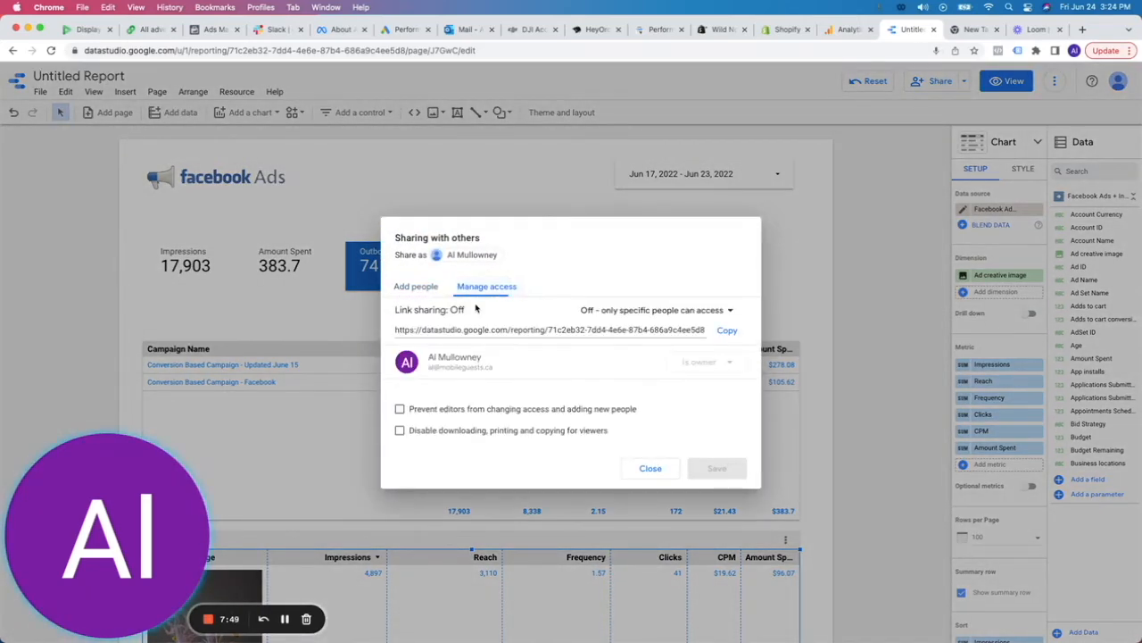
{"action": "left_click", "coordinate": [724, 312]}
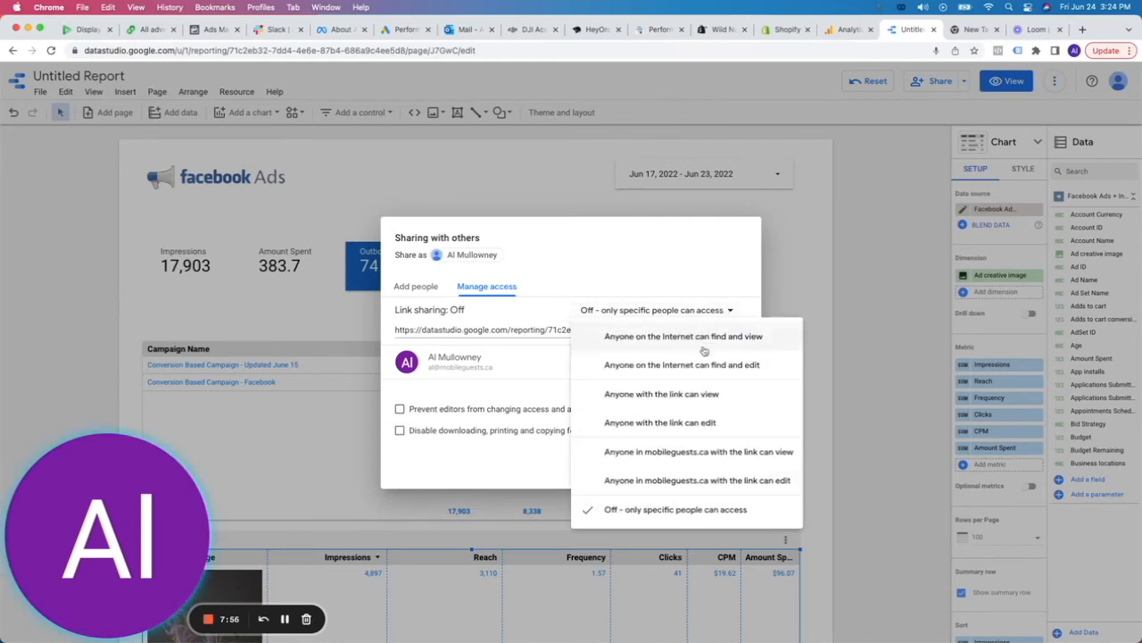
{"action": "left_click", "coordinate": [645, 395]}
{"action": "left_click", "coordinate": [730, 332]}
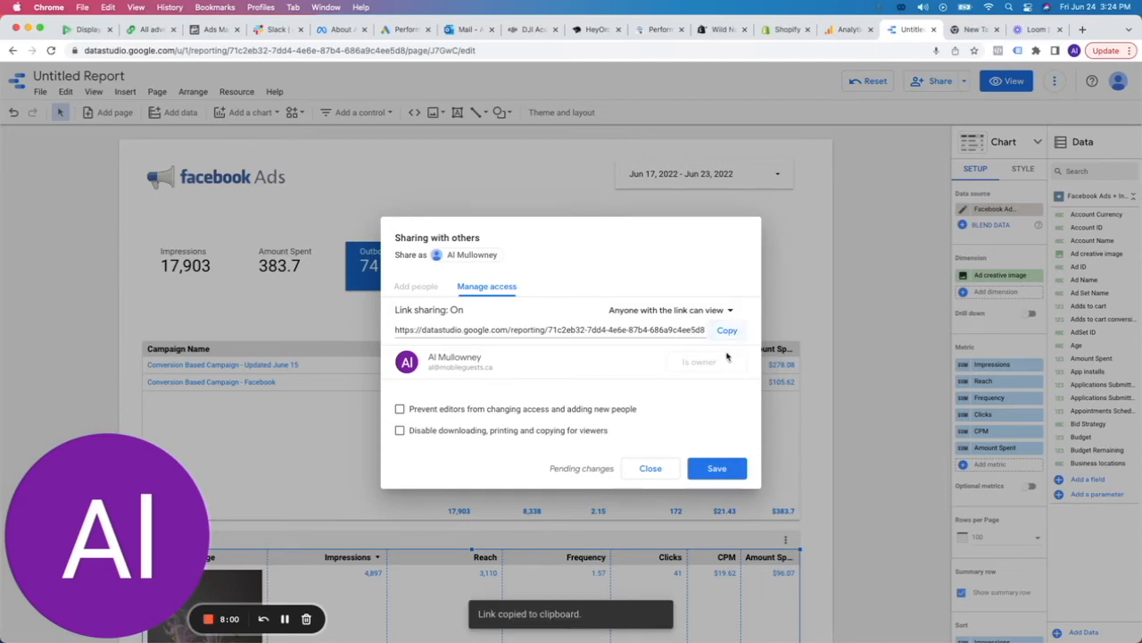
{"action": "left_click", "coordinate": [714, 469]}
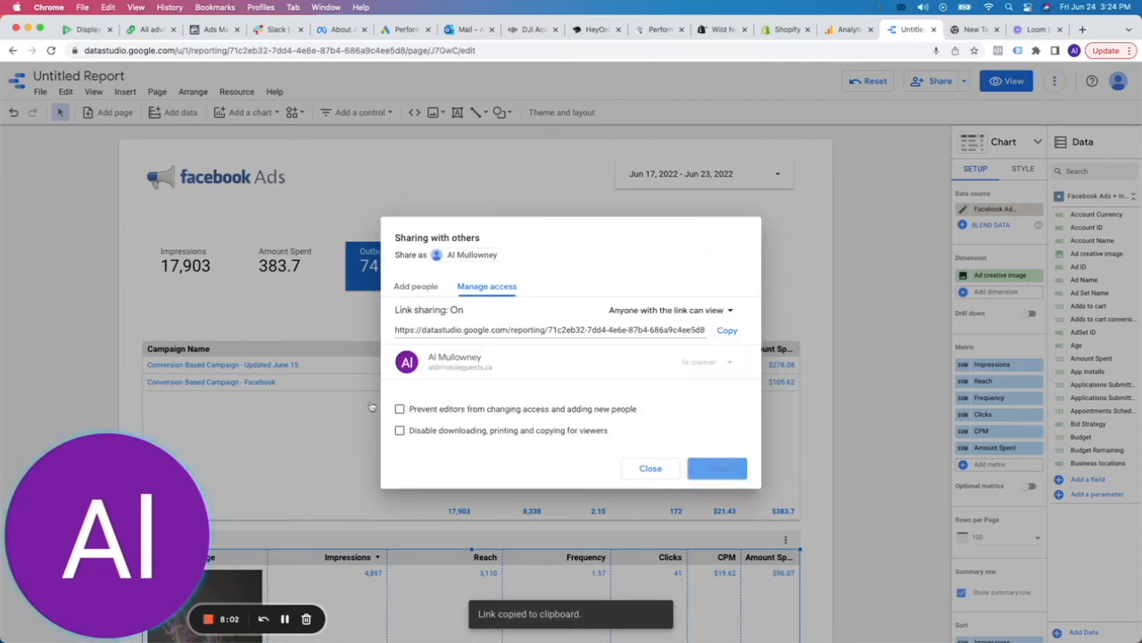
{"action": "left_click", "coordinate": [651, 470]}
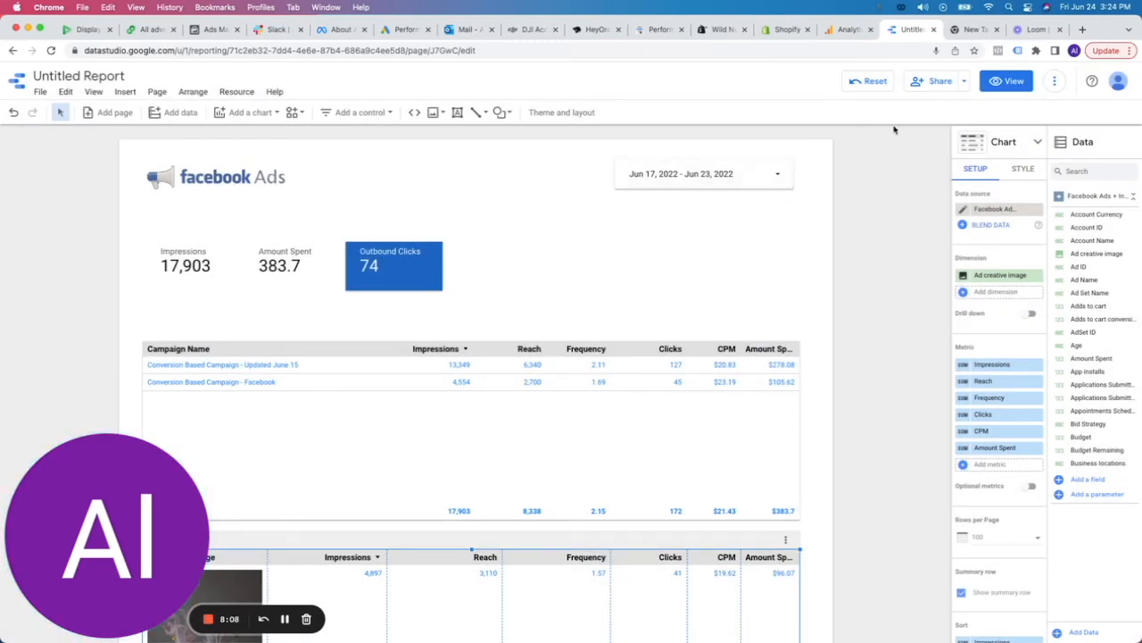
Step: Examine the date range control's calendar and its preset range option without changing the dates
{"action": "left_click", "coordinate": [780, 180]}
{"action": "left_click", "coordinate": [779, 176]}
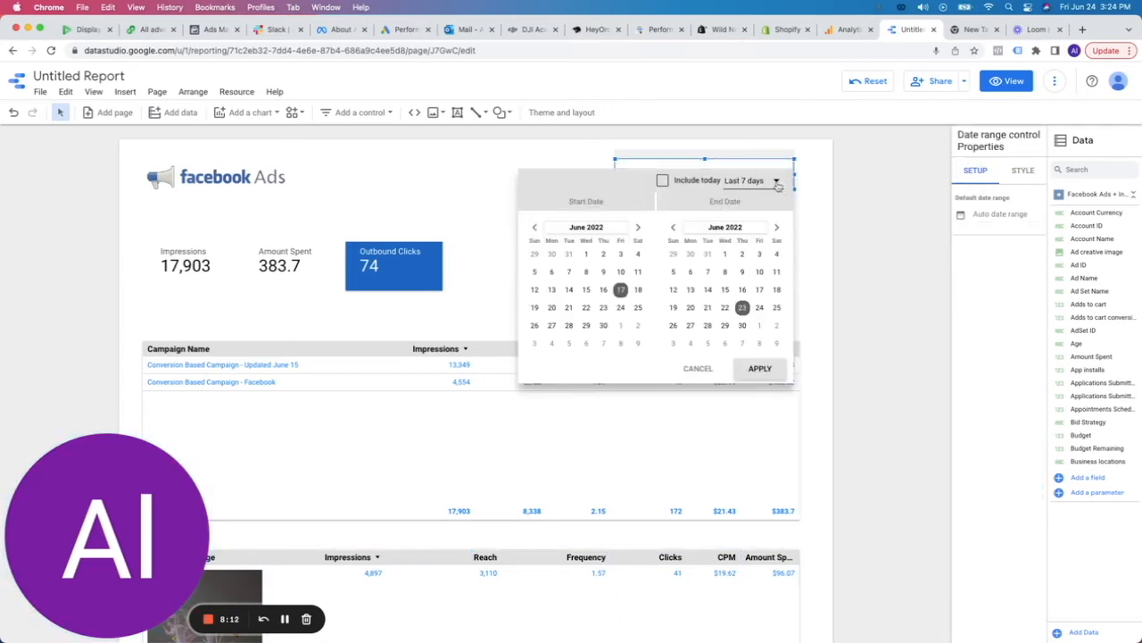
{"action": "left_click", "coordinate": [443, 198]}
{"action": "left_click", "coordinate": [266, 259]}
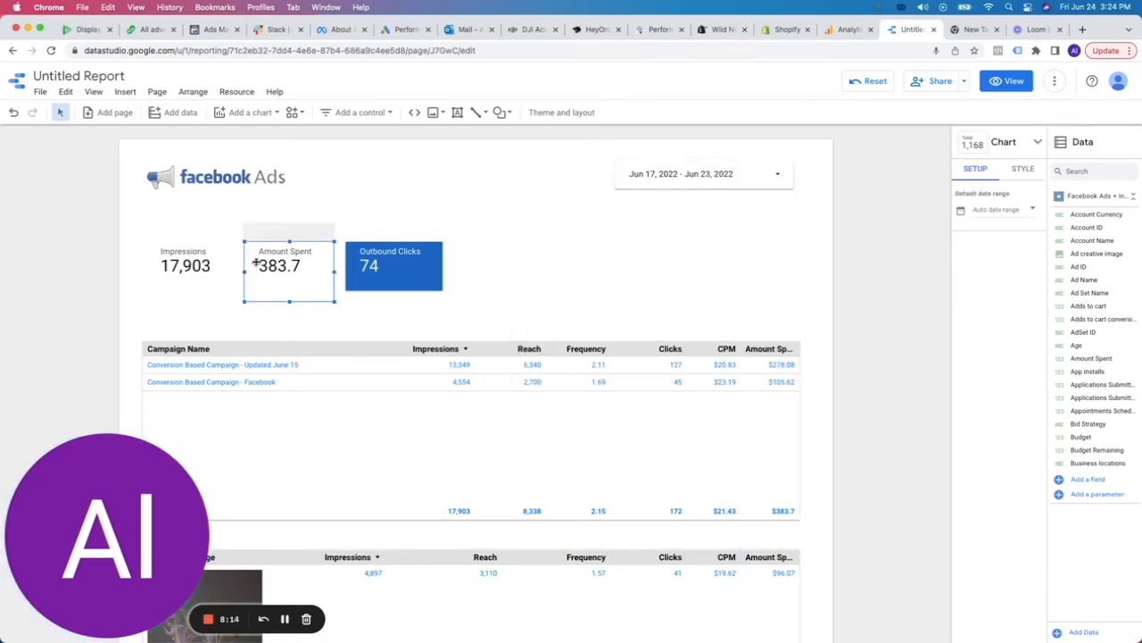
{"action": "left_click", "coordinate": [190, 258], "text": "shift"}
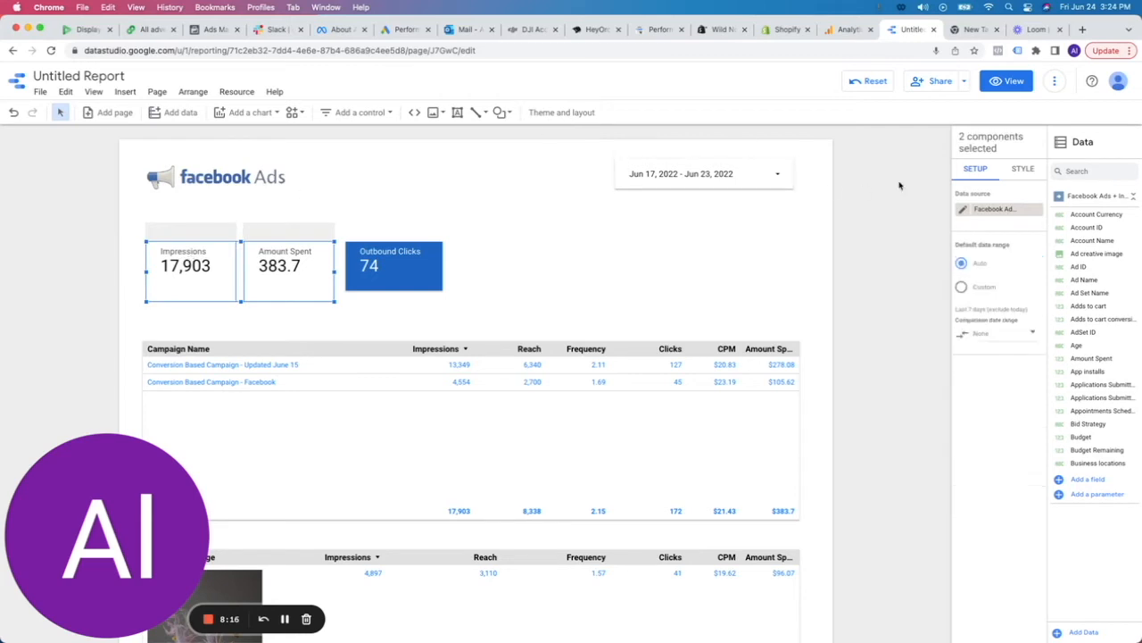
{"action": "left_click", "coordinate": [1023, 171]}
{"action": "left_click", "coordinate": [452, 197]}
Step: Fill the background of the Impressions, Amount Spent and Outbound Clicks scorecards with dark blue
{"action": "left_click", "coordinate": [392, 268]}
{"action": "left_click", "coordinate": [269, 265], "text": "shift"}
{"action": "left_click", "coordinate": [205, 264], "text": "shift"}
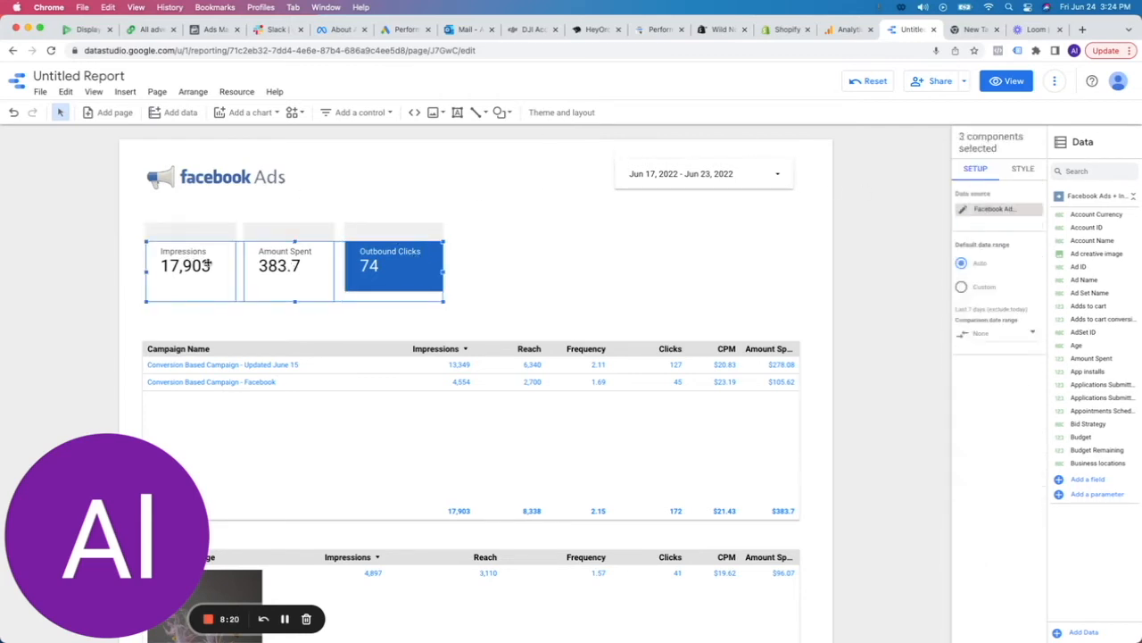
{"action": "left_click", "coordinate": [1023, 170]}
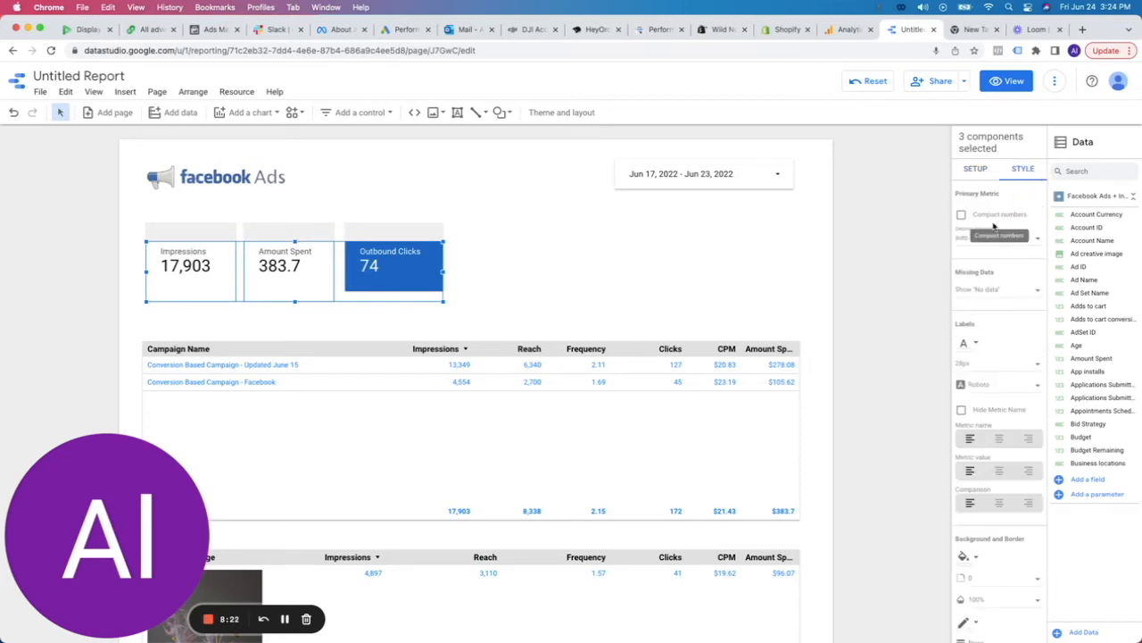
{"action": "scroll", "coordinate": [982, 397], "scroll_direction": "down", "scroll_amount": 2}
{"action": "scroll", "coordinate": [978, 404], "scroll_direction": "down", "scroll_amount": 1}
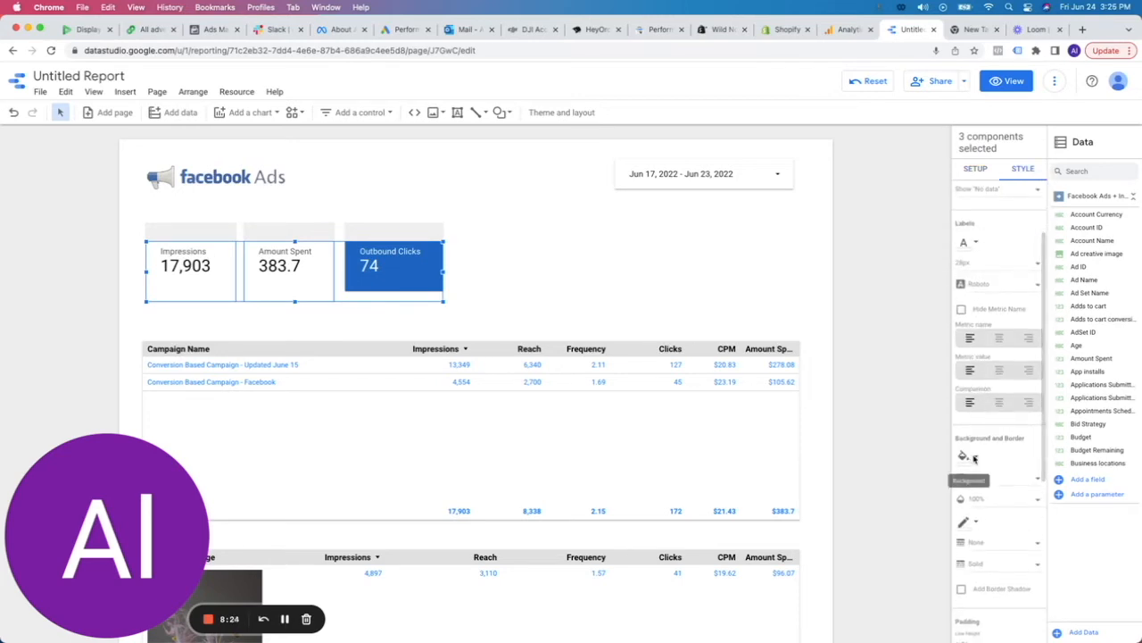
{"action": "left_click", "coordinate": [965, 456]}
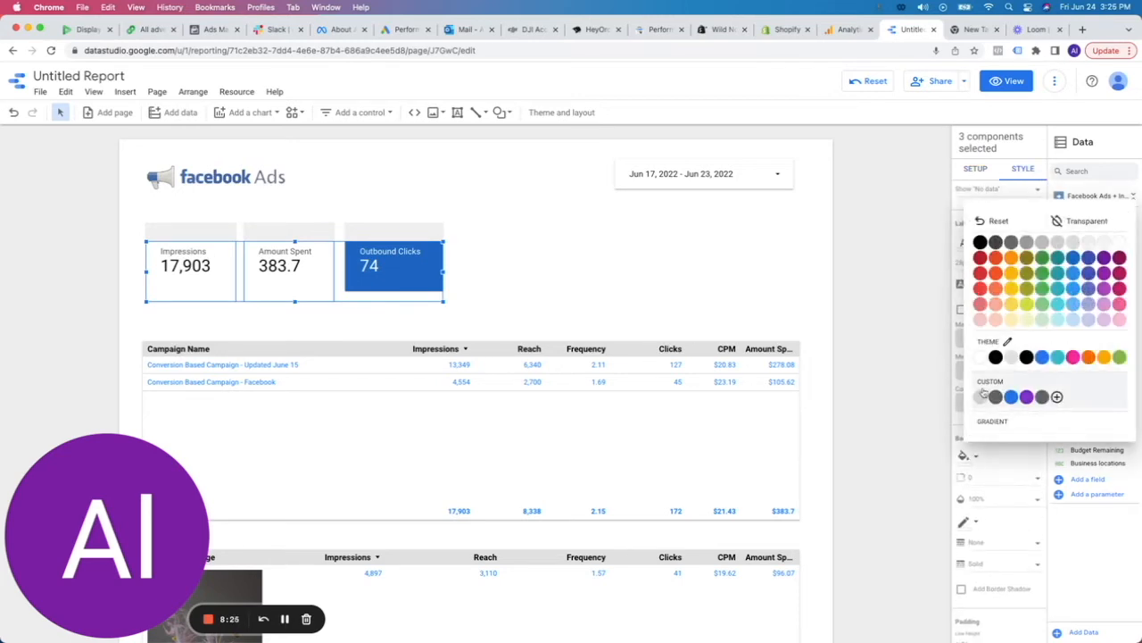
{"action": "left_click", "coordinate": [1075, 258]}
Step: Change the label text colour of the three selected scorecards to light grey
{"action": "scroll", "coordinate": [1023, 300], "scroll_direction": "up", "scroll_amount": 1}
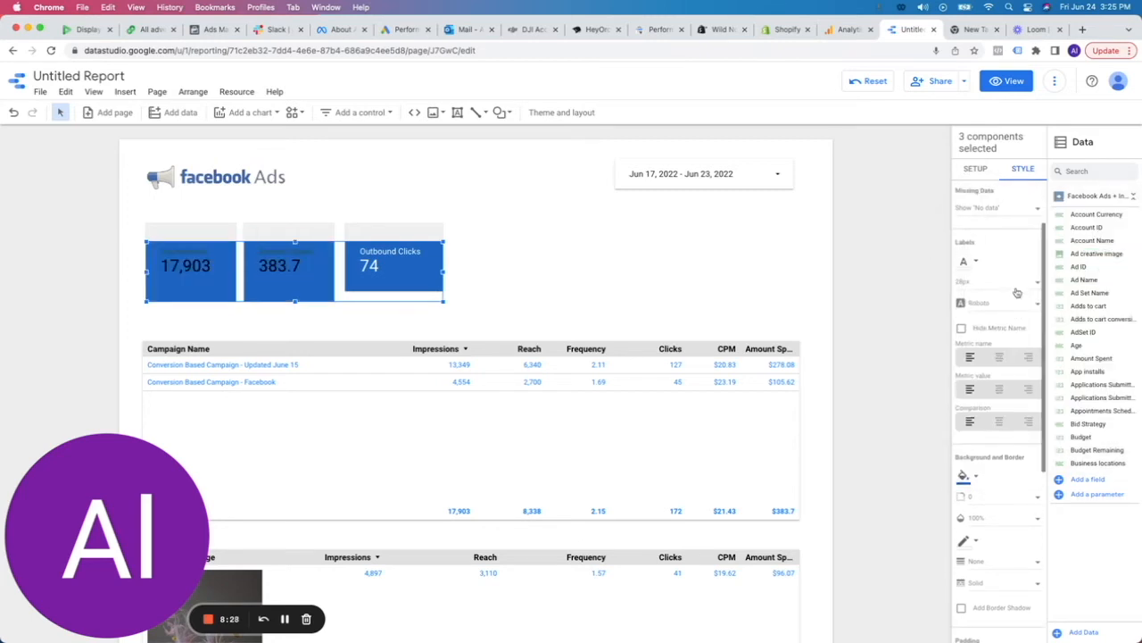
{"action": "left_click", "coordinate": [994, 267]}
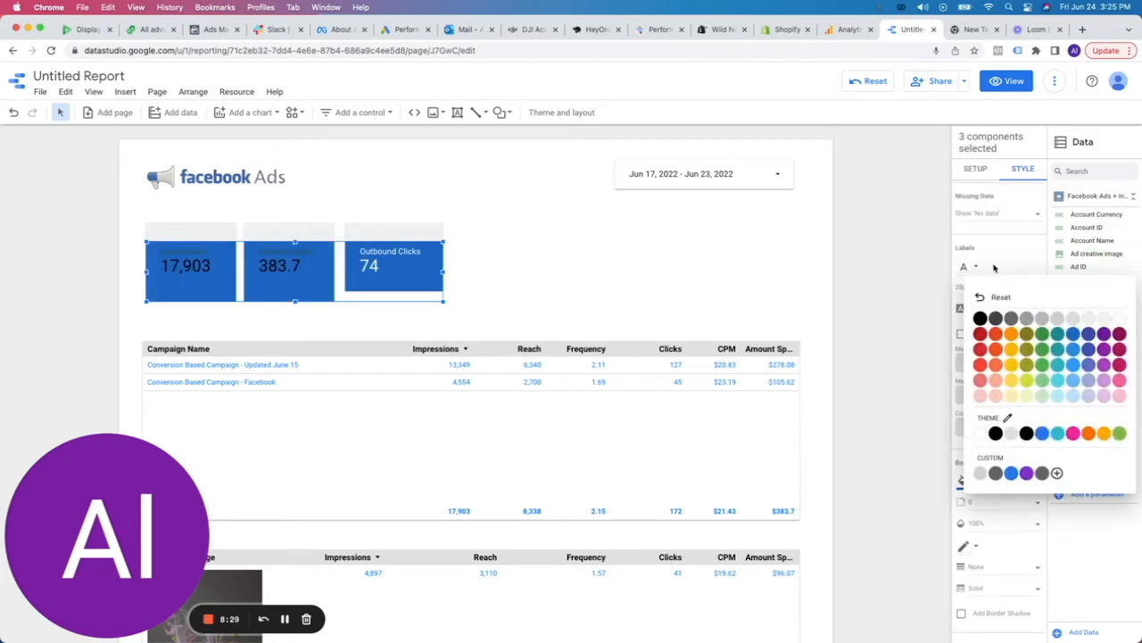
{"action": "left_click", "coordinate": [1074, 320]}
Step: Resize the Outbound Clicks scorecard to match the width and height of the other two scorecards
{"action": "left_click", "coordinate": [428, 281]}
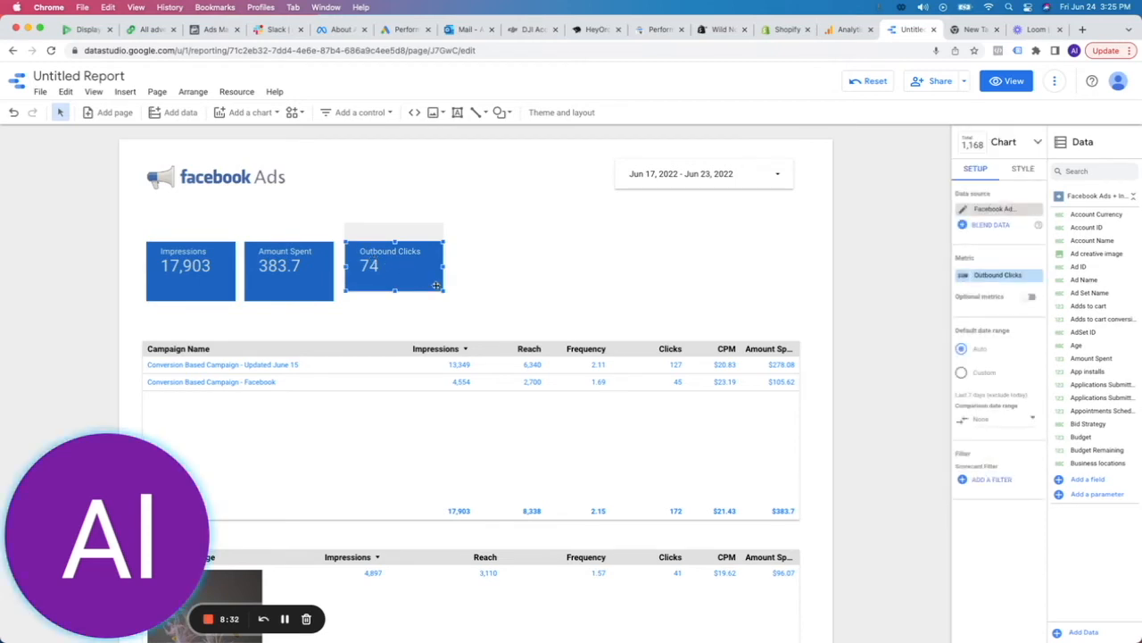
{"action": "left_click_drag", "start_coordinate": [444, 292], "coordinate": [435, 269]}
{"action": "left_click", "coordinate": [500, 280]}
{"action": "left_click", "coordinate": [428, 268]}
{"action": "left_click", "coordinate": [507, 276]}
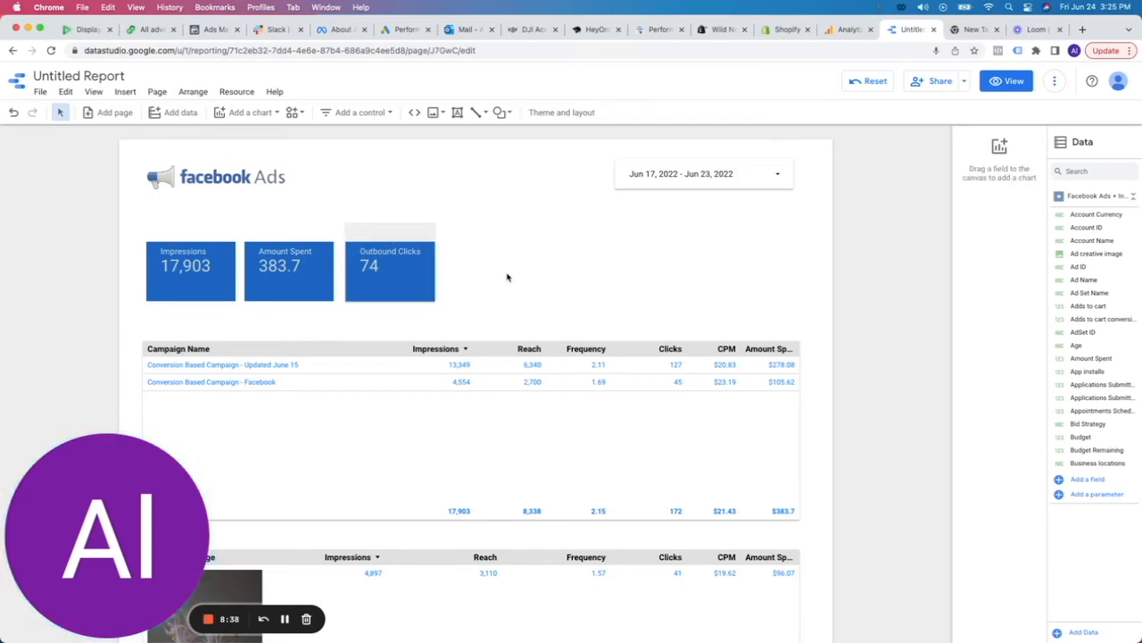
Step: Add a pie chart and shrink it to fit beside the Outbound Clicks scorecard, above the campaign table
{"action": "left_click", "coordinate": [362, 114]}
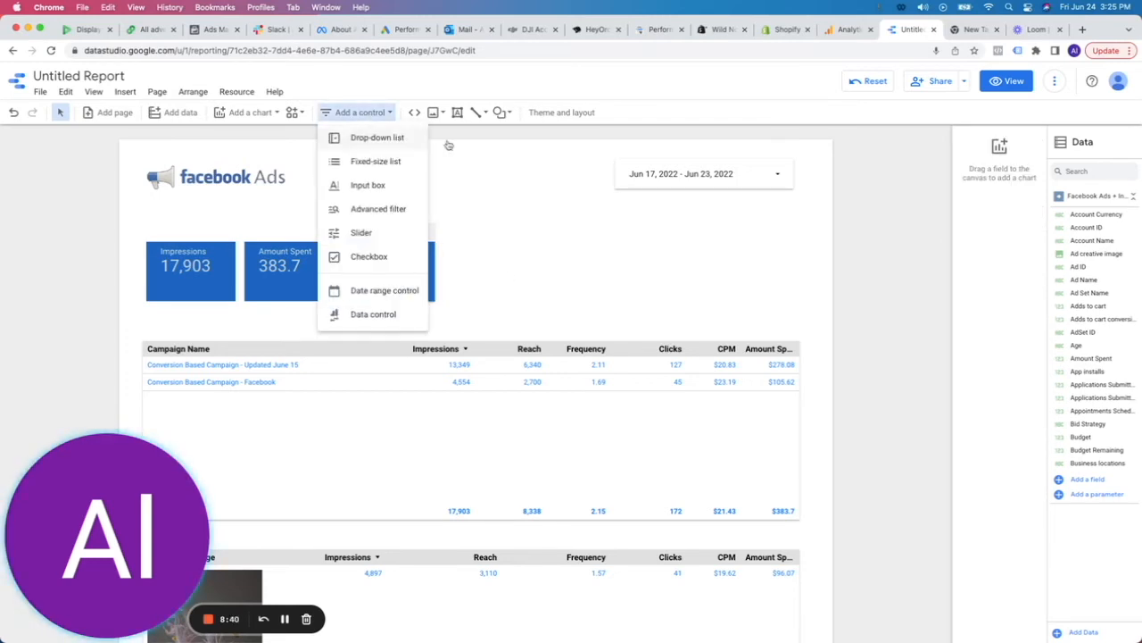
{"action": "left_click", "coordinate": [370, 115]}
{"action": "left_click", "coordinate": [248, 113]}
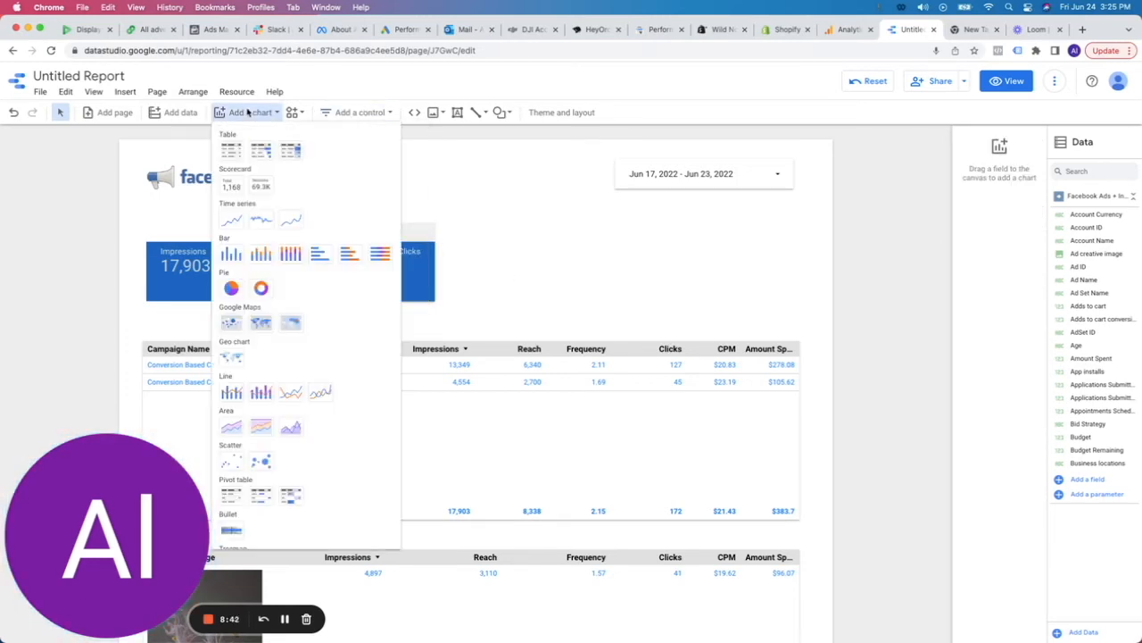
{"action": "left_click", "coordinate": [230, 287]}
{"action": "mouse_move", "coordinate": [482, 382]}
{"action": "left_mouse_down"}
{"action": "mouse_move", "coordinate": [721, 203]}
{"action": "mouse_move", "coordinate": [602, 255]}
{"action": "left_mouse_up"}
{"action": "left_click_drag", "start_coordinate": [577, 300], "coordinate": [661, 270]}
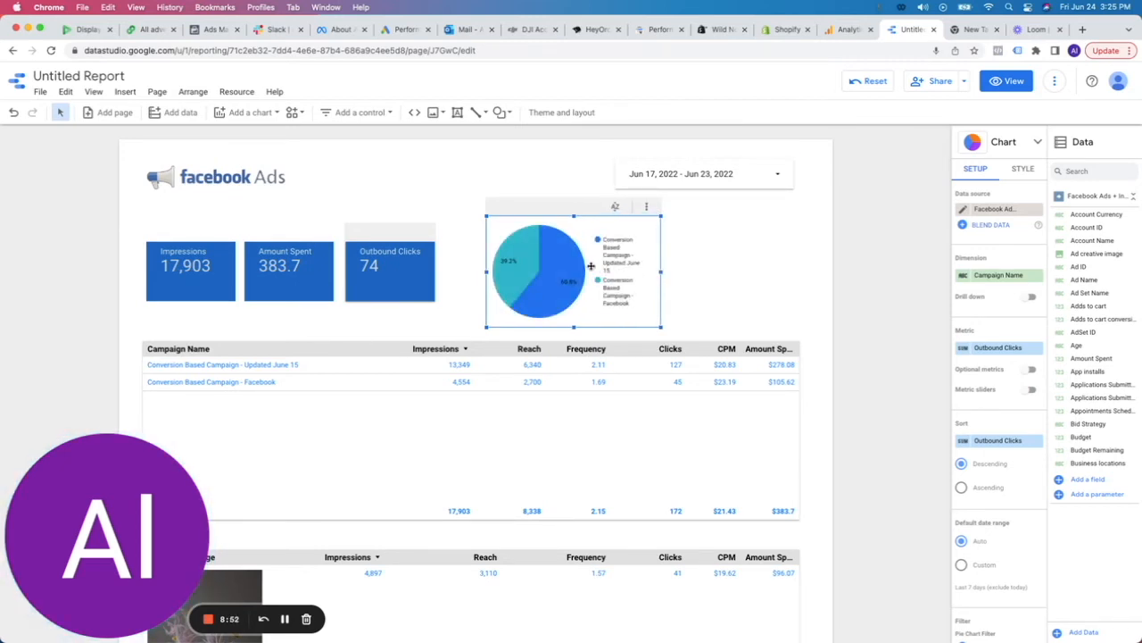
Step: Set the selected pie chart's dimension to Age and its metric to Impressions
{"action": "left_click", "coordinate": [994, 283]}
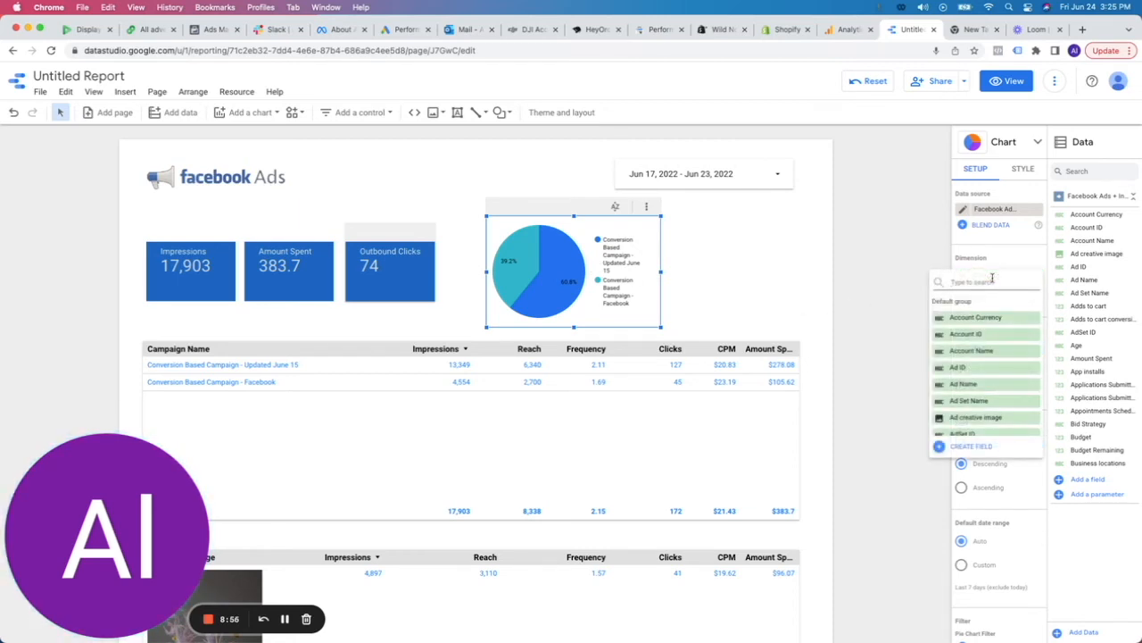
{"action": "type", "text": "age"}
{"action": "left_click", "coordinate": [991, 334]}
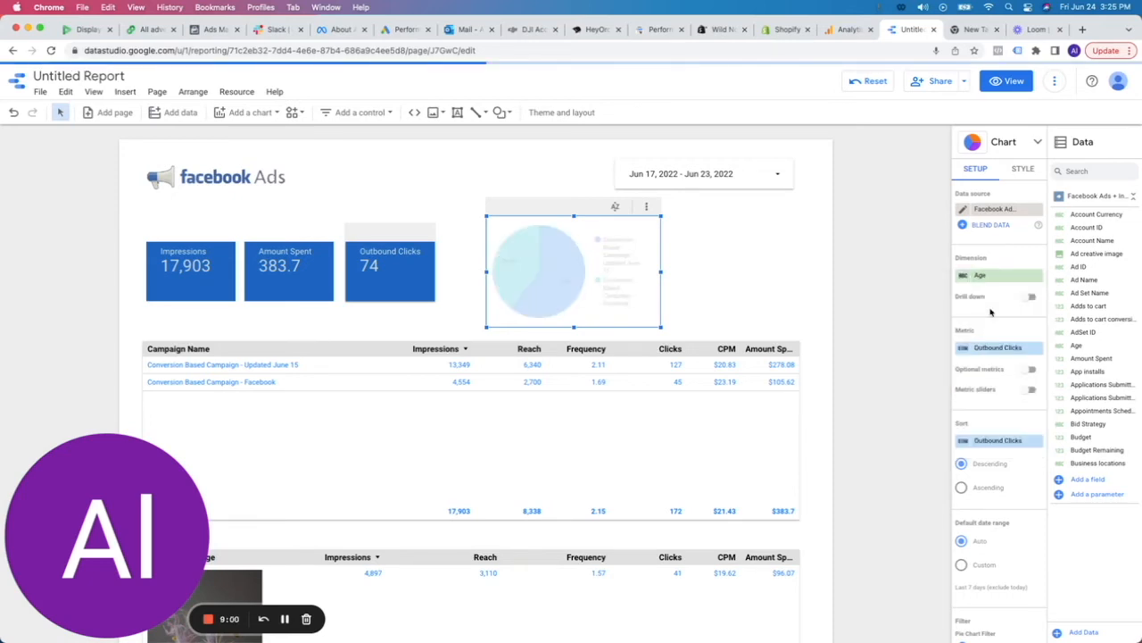
{"action": "left_click", "coordinate": [994, 349]}
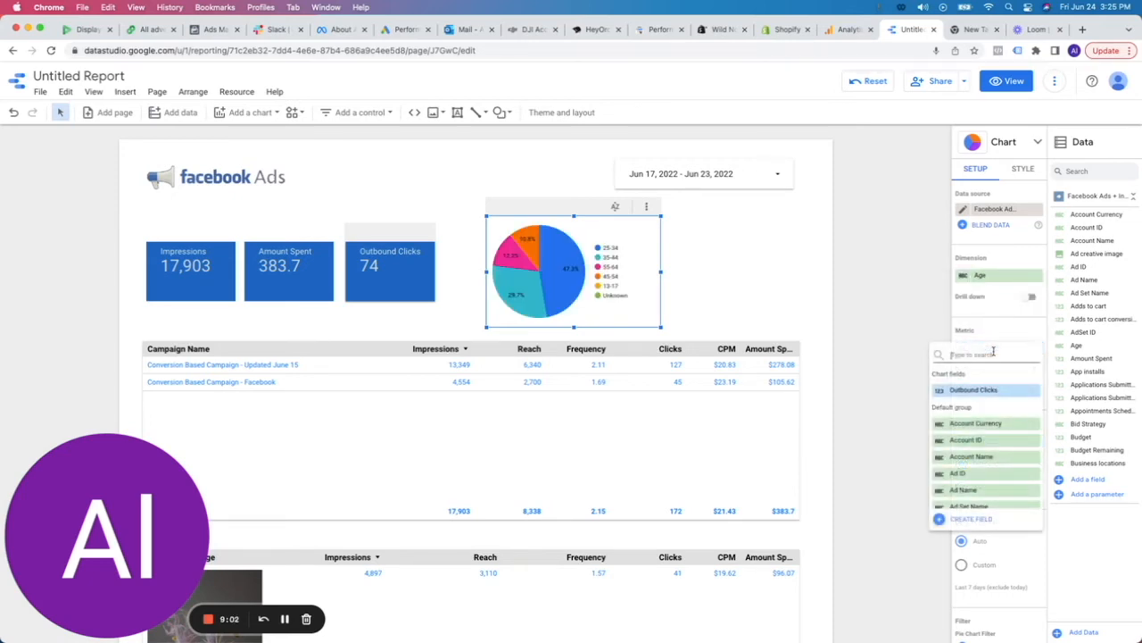
{"action": "type", "text": "impre"}
{"action": "left_click", "coordinate": [990, 390]}
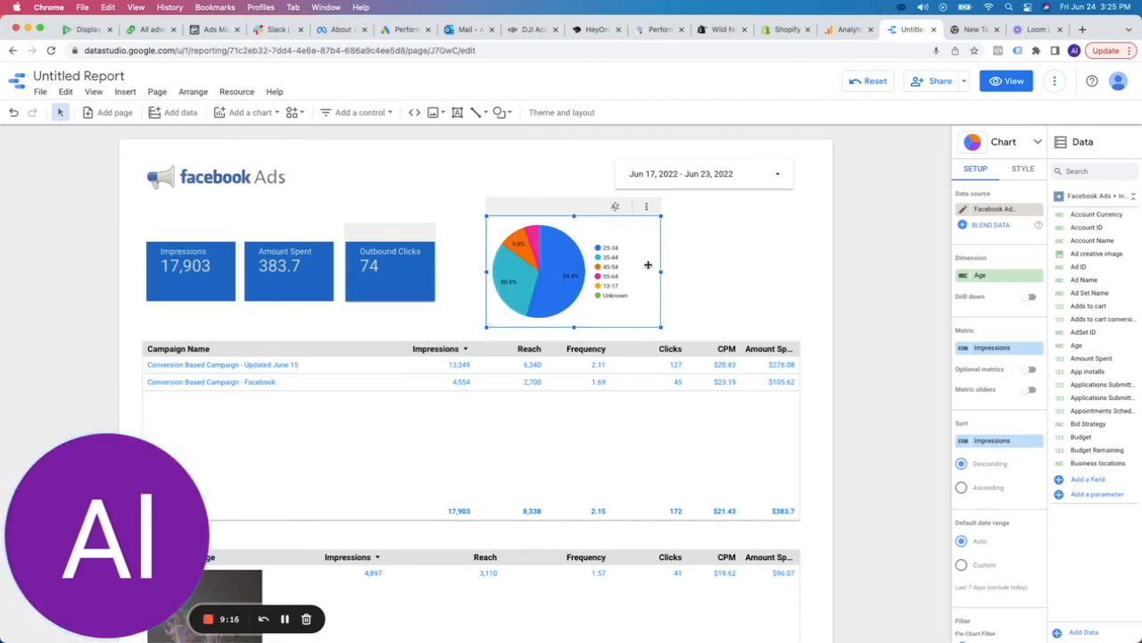
Step: Paste a copy of the age pie chart and arrange the two charts side by side above the campaign table
{"action": "key", "text": "super+v"}
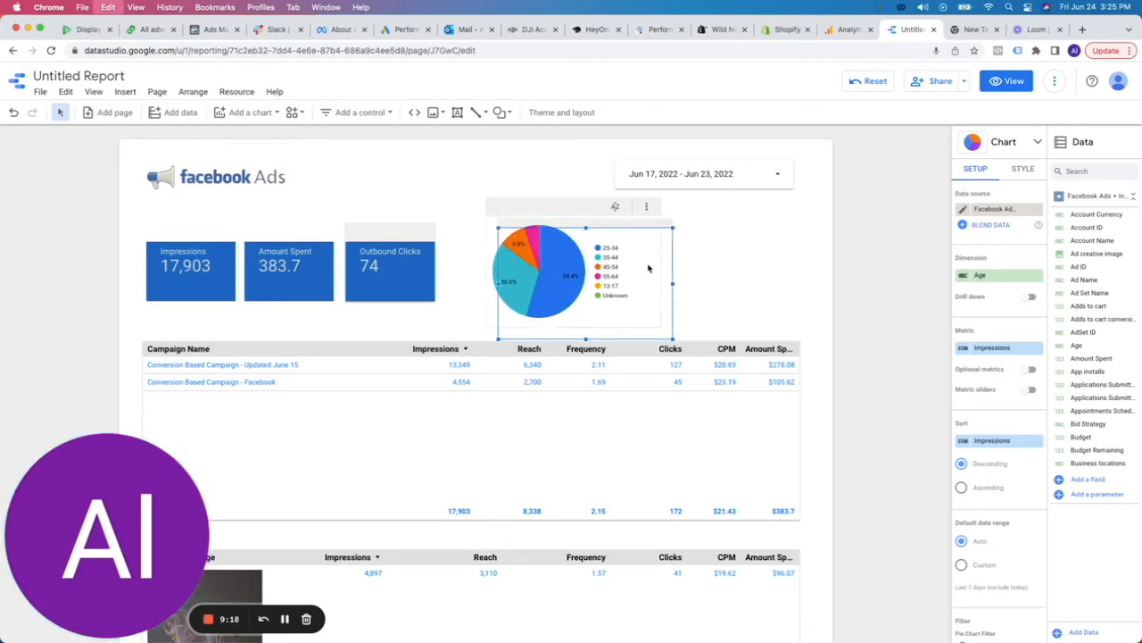
{"action": "left_click_drag", "start_coordinate": [639, 276], "coordinate": [783, 262]}
{"action": "left_click_drag", "start_coordinate": [580, 276], "coordinate": [550, 277]}
{"action": "left_click", "coordinate": [712, 272]}
{"action": "left_click_drag", "start_coordinate": [713, 272], "coordinate": [702, 272]}
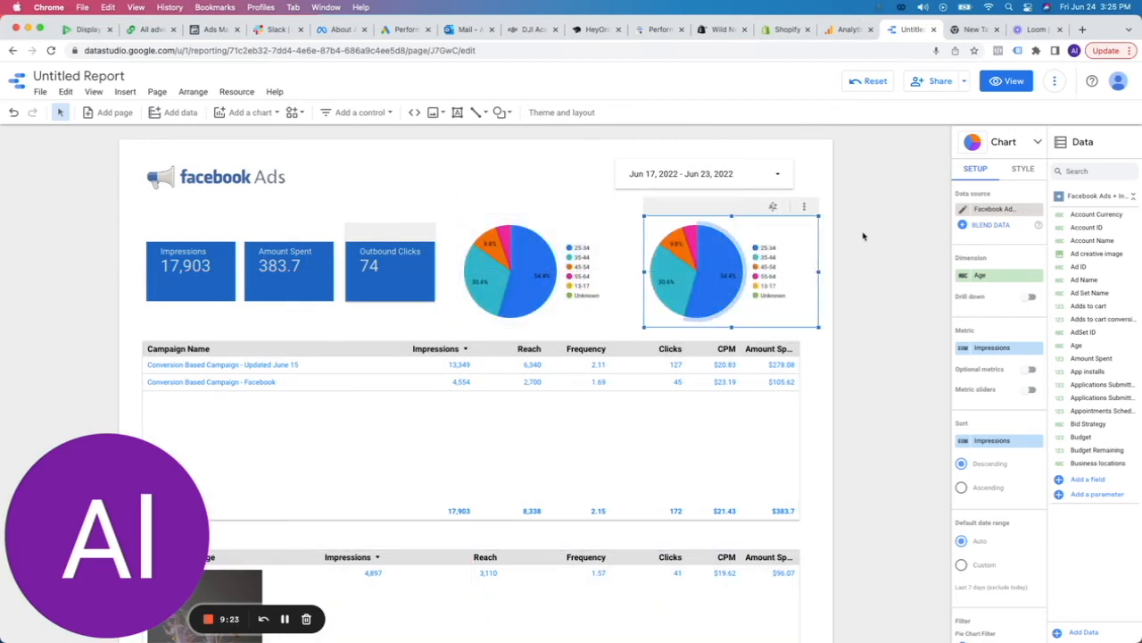
Step: Change the copied pie chart's metric to CTR (all) and check its slices by age group
{"action": "left_click", "coordinate": [988, 348]}
{"action": "type", "text": "ctr"}
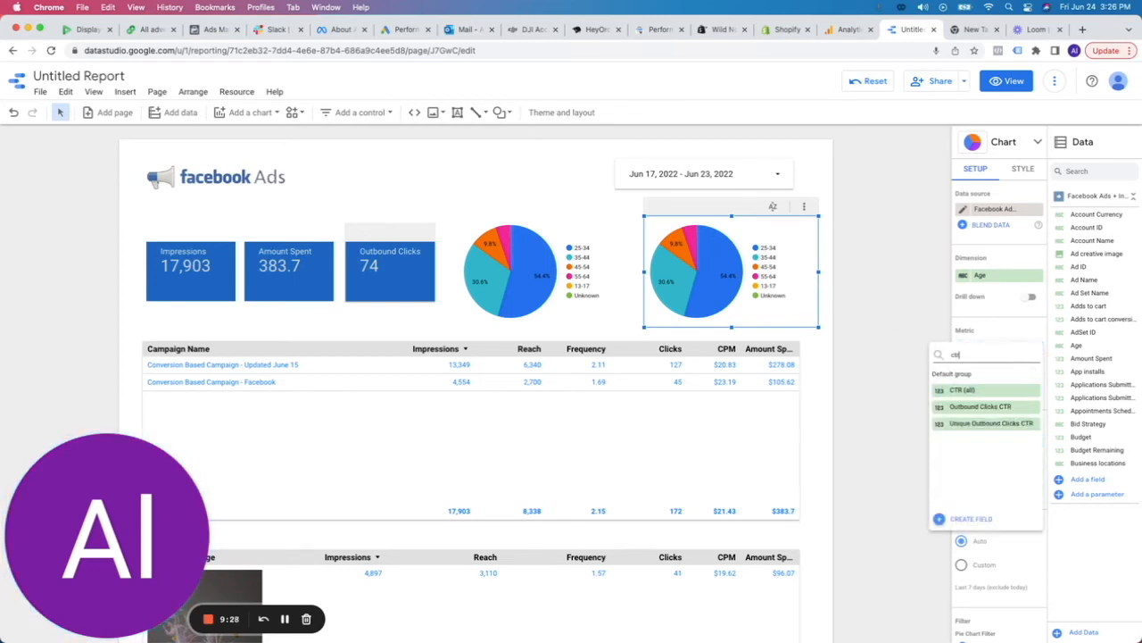
{"action": "left_click", "coordinate": [984, 391]}
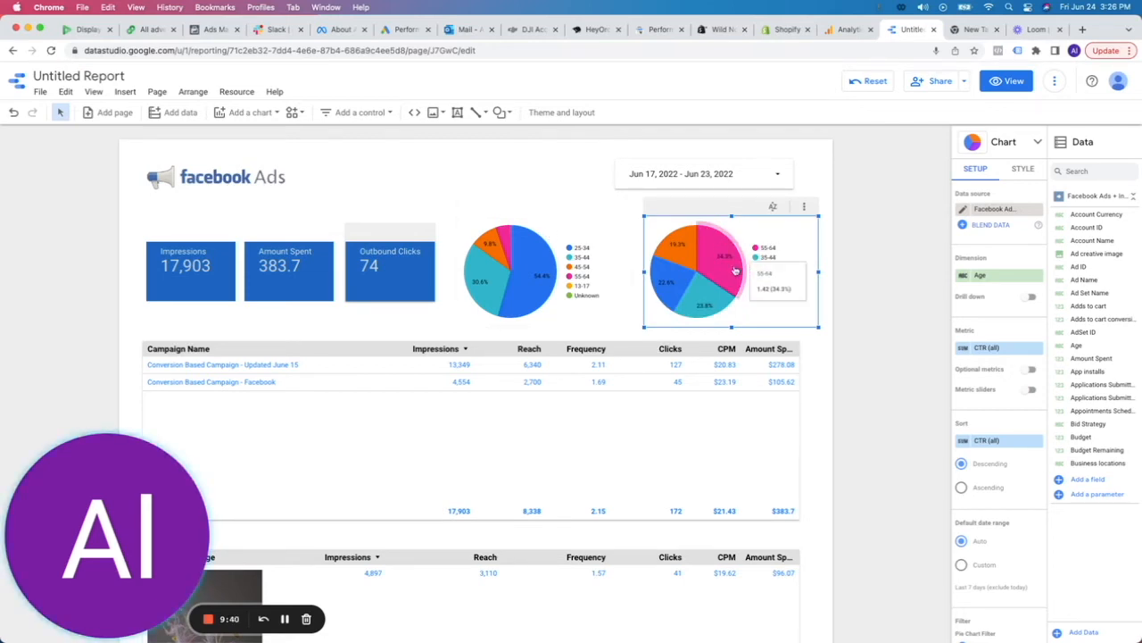
{"action": "mouse_move", "coordinate": [725, 276]}
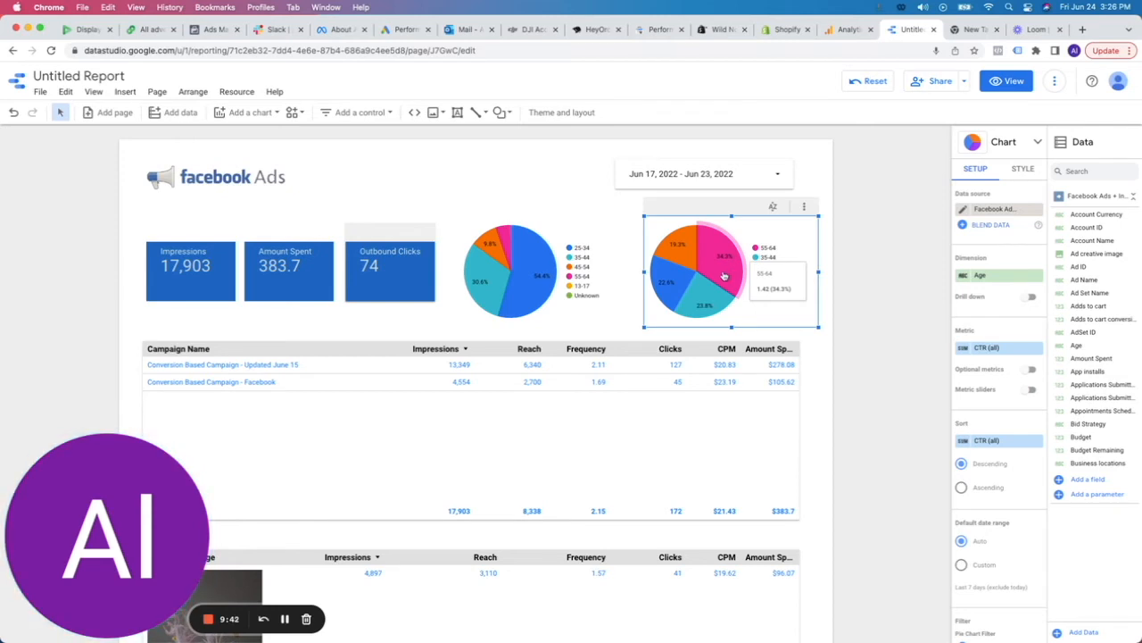
{"action": "mouse_move", "coordinate": [505, 242]}
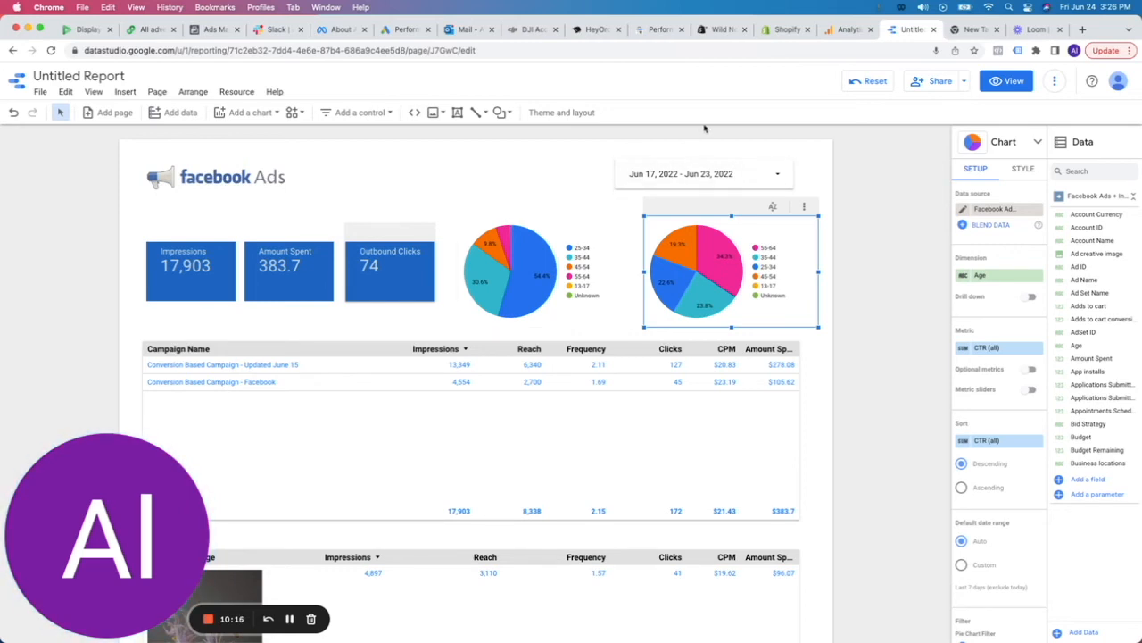
Step: Open the reportible.com website in a new browser tab
{"action": "left_click", "coordinate": [1082, 29]}
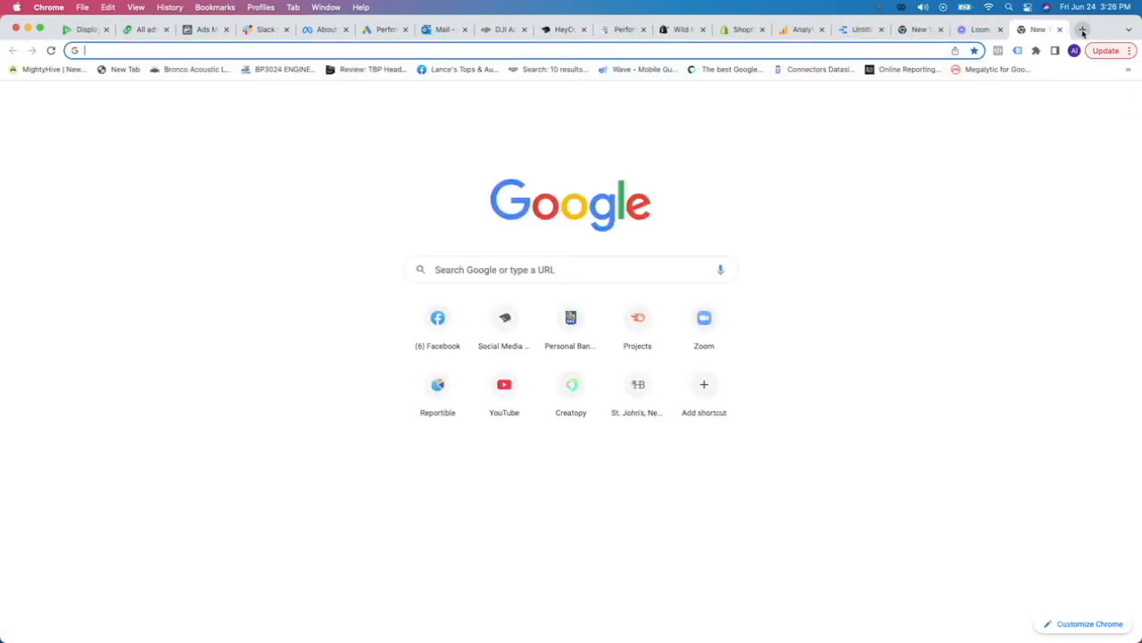
{"action": "type", "text": "reportible.com"}
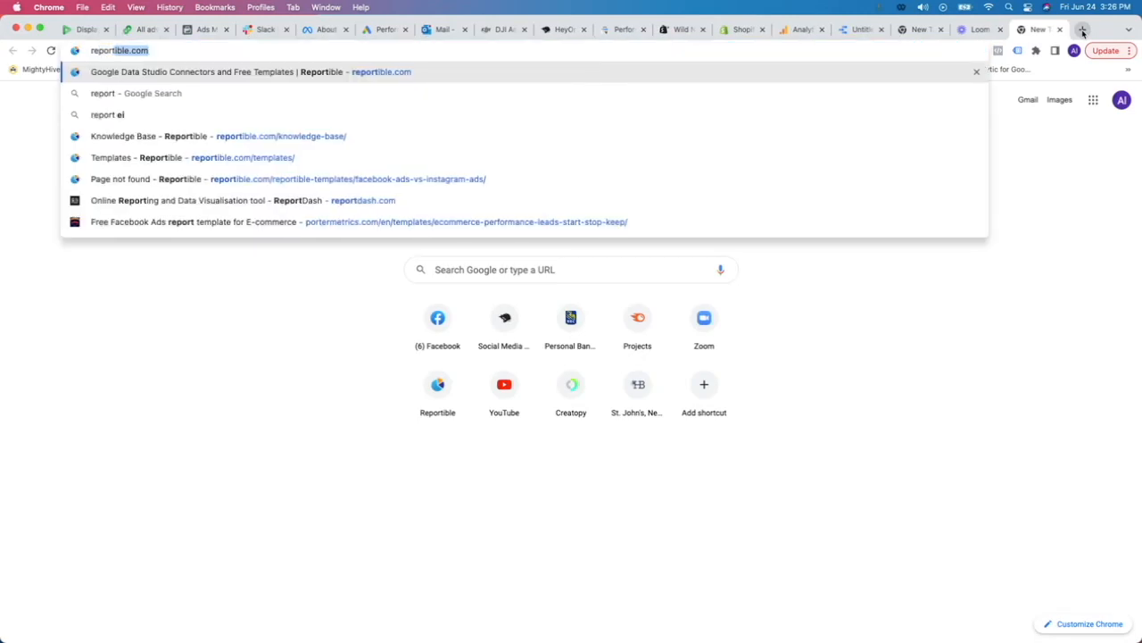
{"action": "key", "text": "Down"}
{"action": "key", "text": "Down"}
{"action": "key", "text": "Down"}
{"action": "key", "text": "Down"}
{"action": "key", "text": "Down"}
{"action": "key", "text": "Up"}
{"action": "key", "text": "Up"}
{"action": "key", "text": "Up"}
{"action": "key", "text": "Up"}
{"action": "key", "text": "Up"}
{"action": "key", "text": "Return"}
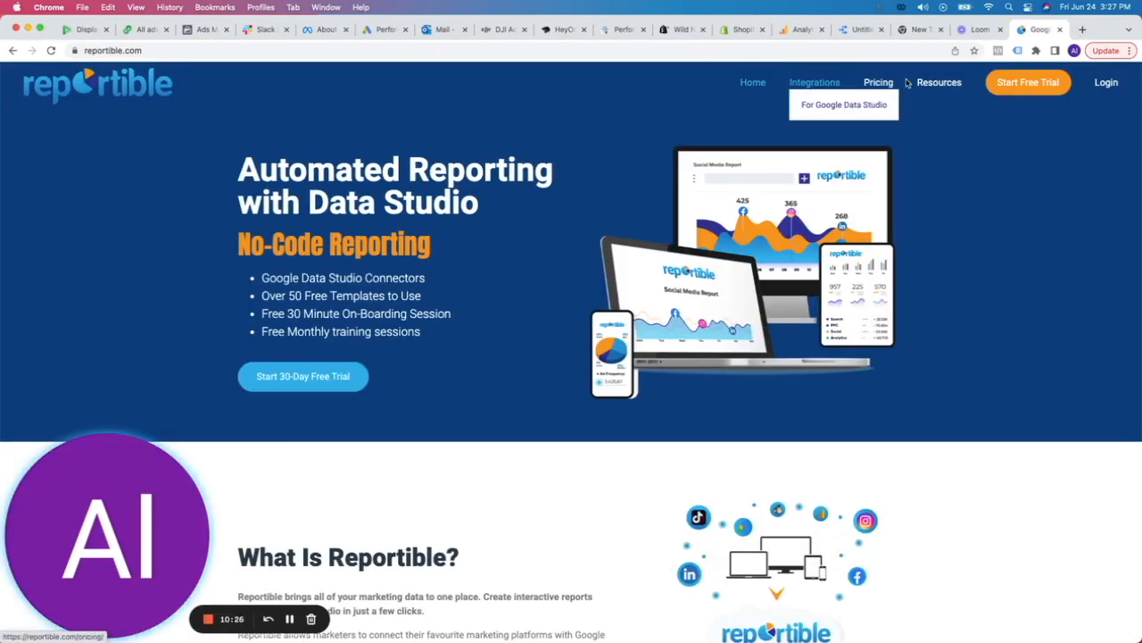
Step: Find the Facebook & Instagram Ads templates on the site and open the Facebook Ads VS Instagram Ads template page
{"action": "mouse_move", "coordinate": [939, 83]}
{"action": "left_click", "coordinate": [948, 126]}
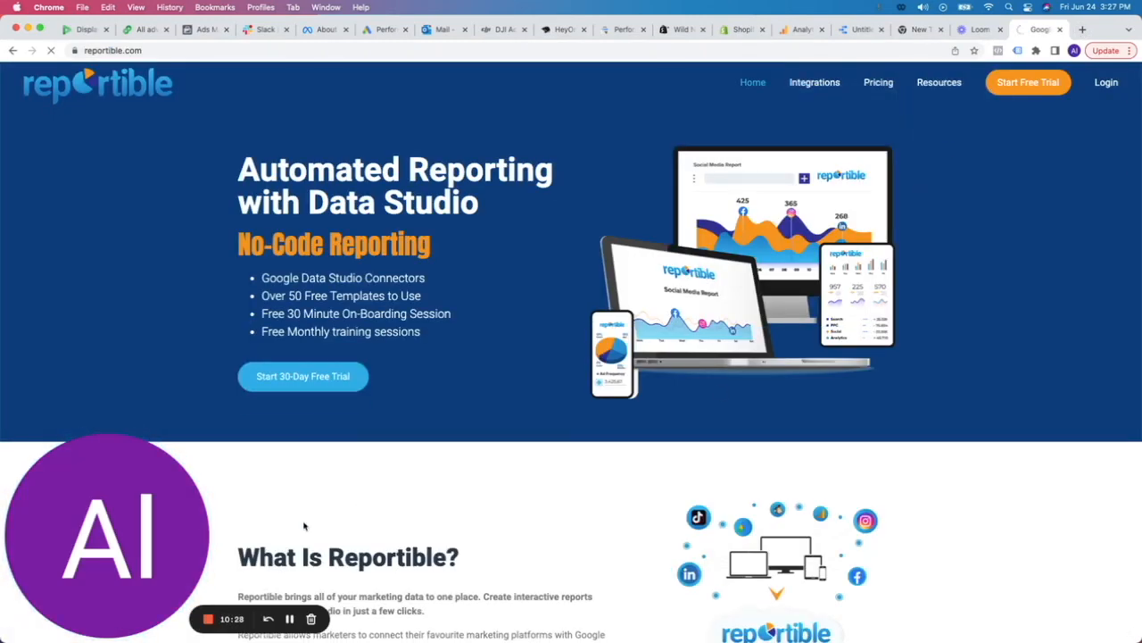
{"action": "scroll", "coordinate": [291, 532], "scroll_direction": "down", "scroll_amount": 2}
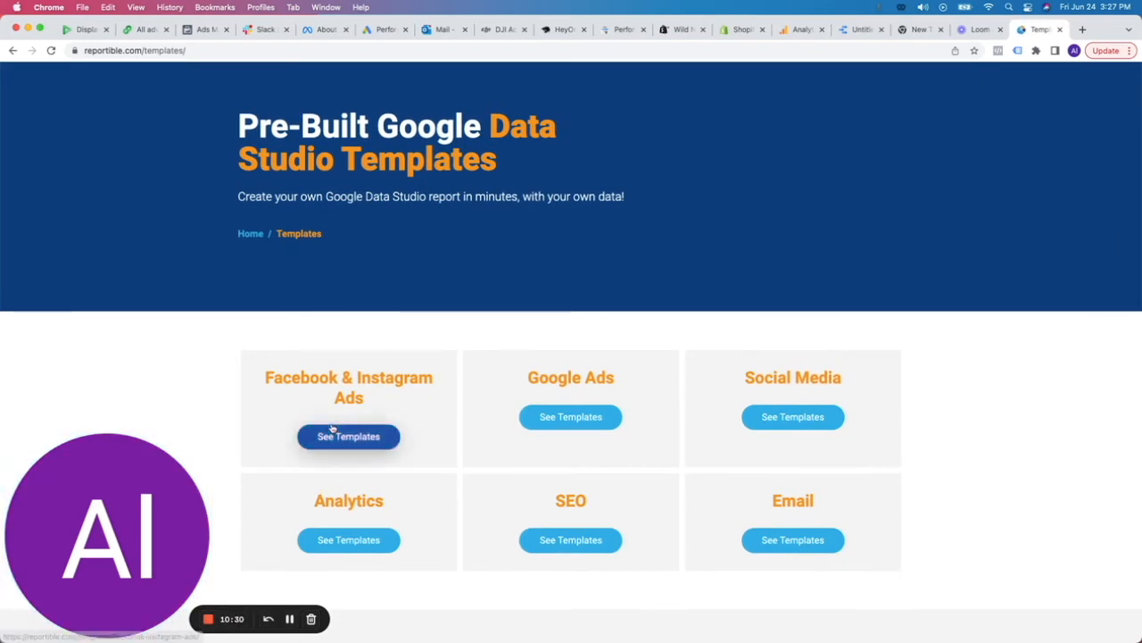
{"action": "left_click", "coordinate": [334, 437]}
{"action": "scroll", "coordinate": [337, 560], "scroll_direction": "down", "scroll_amount": 2}
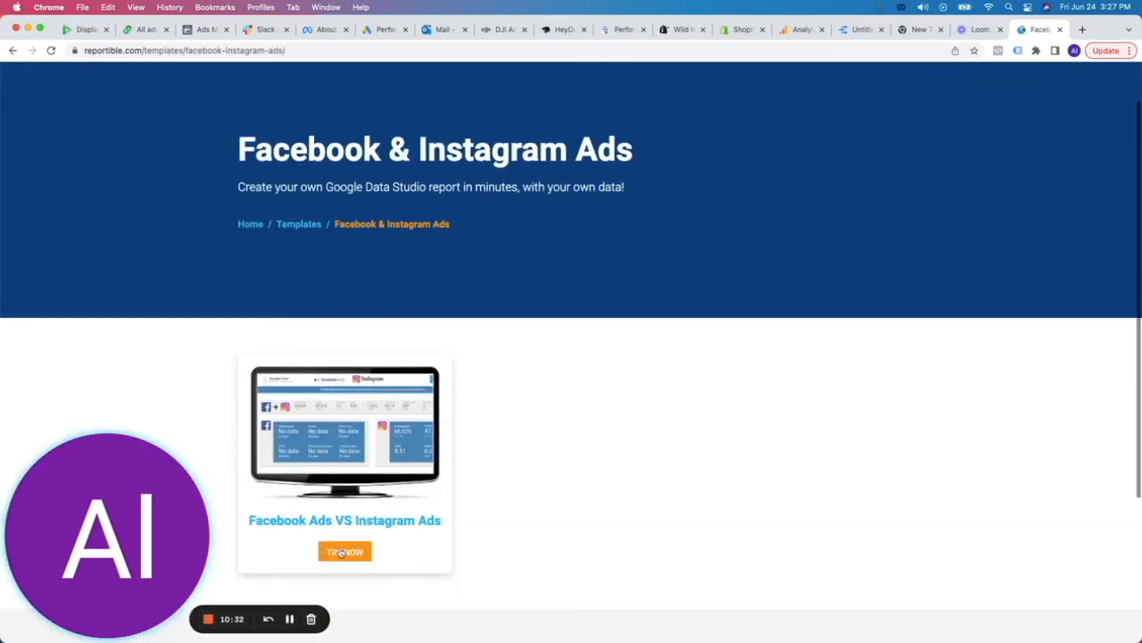
{"action": "left_click", "coordinate": [337, 560]}
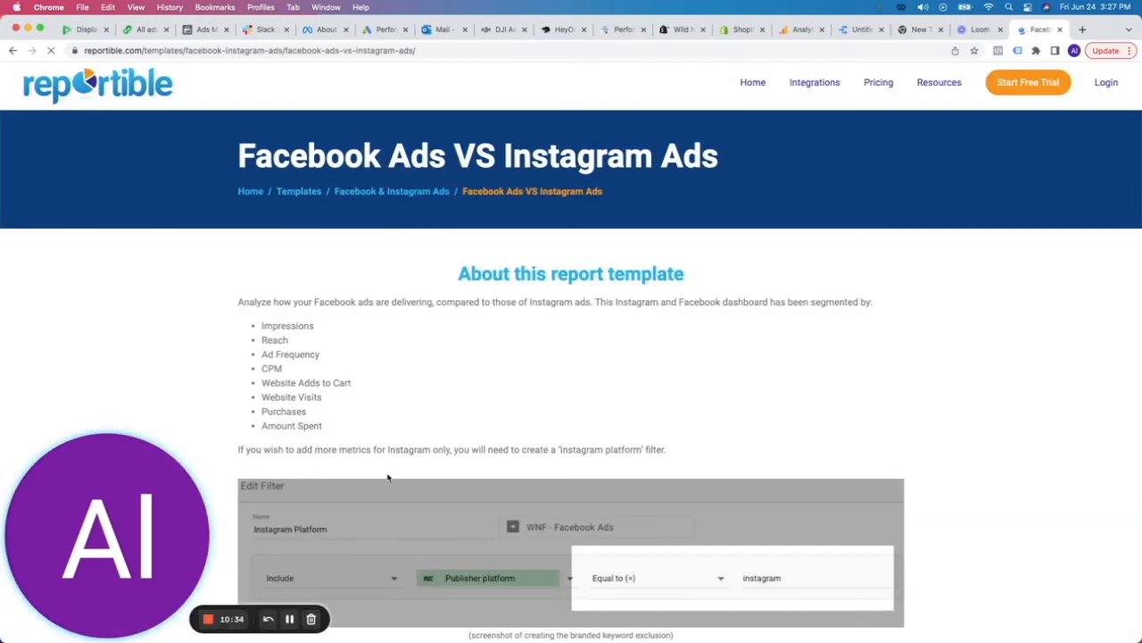
Step: Review the template's overview and required connector, and get the template as a Data Studio report
{"action": "scroll", "coordinate": [561, 350], "scroll_direction": "down", "scroll_amount": 2}
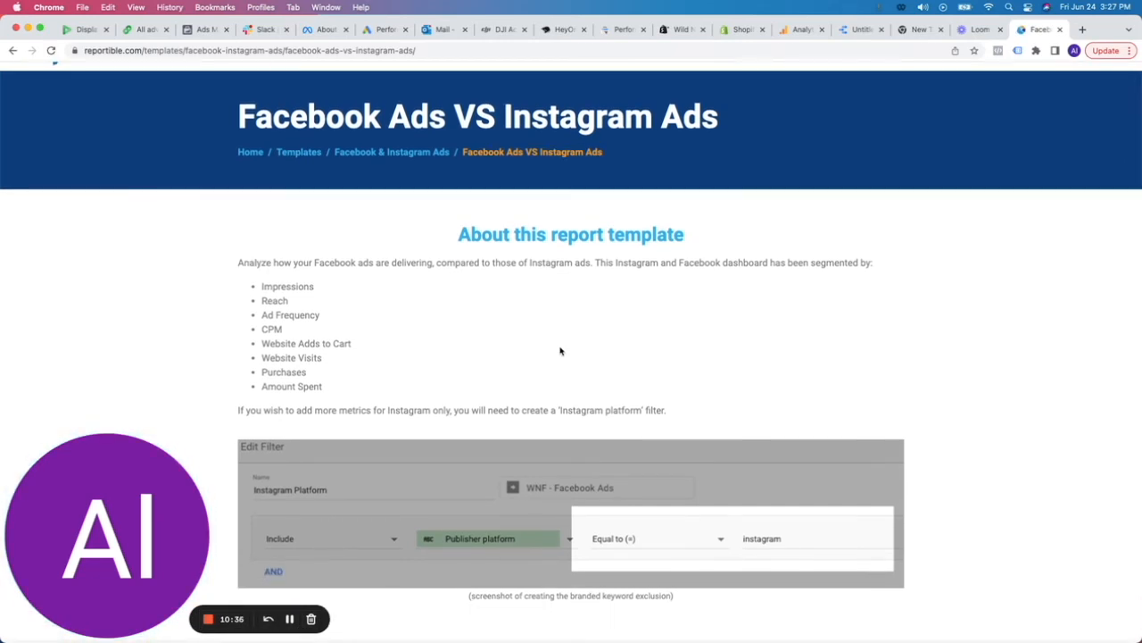
{"action": "scroll", "coordinate": [561, 351], "scroll_direction": "down", "scroll_amount": 10}
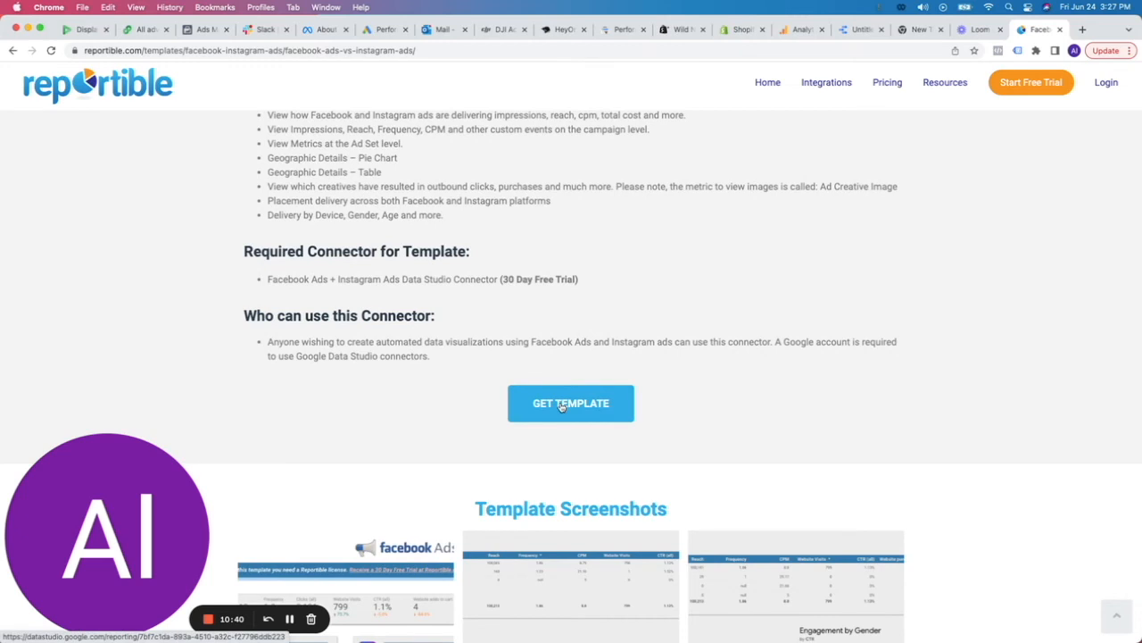
{"action": "scroll", "coordinate": [562, 406], "scroll_direction": "up", "scroll_amount": 3}
{"action": "scroll", "coordinate": [560, 452], "scroll_direction": "down", "scroll_amount": 1}
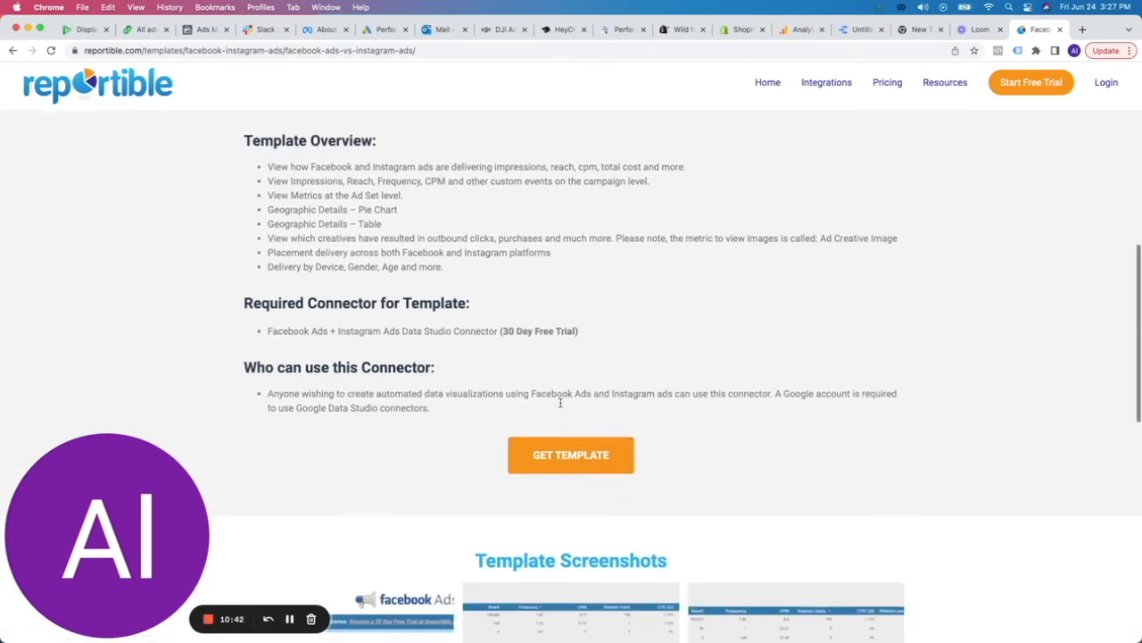
{"action": "left_click", "coordinate": [558, 451]}
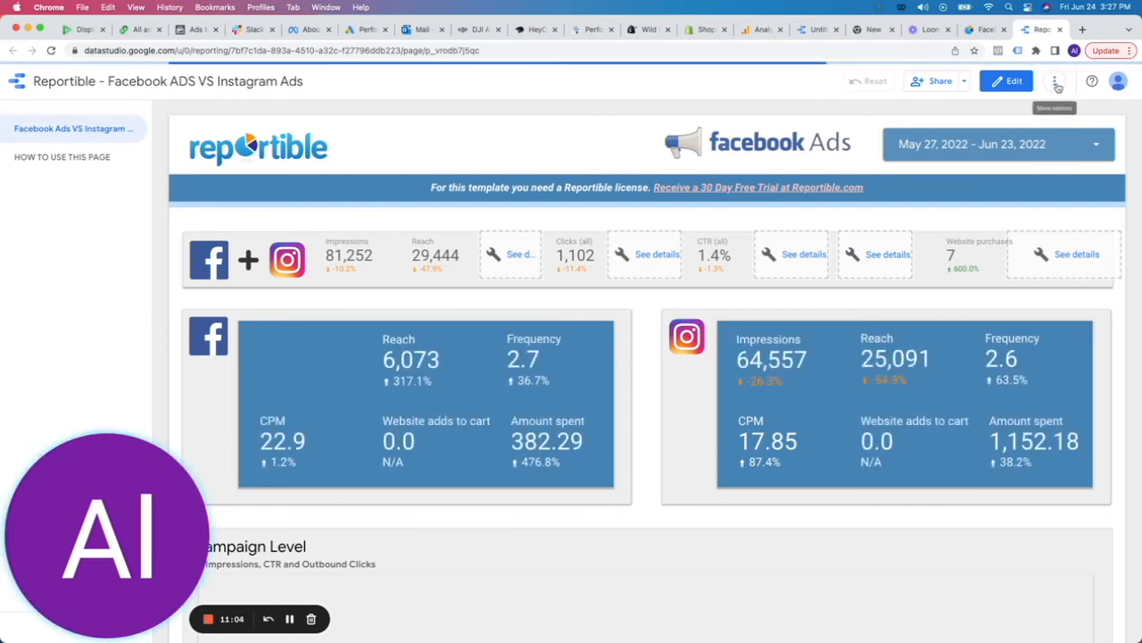
Step: Start copying the template report and create a new data source to replace the original Facebook Ads one
{"action": "left_click", "coordinate": [1056, 82]}
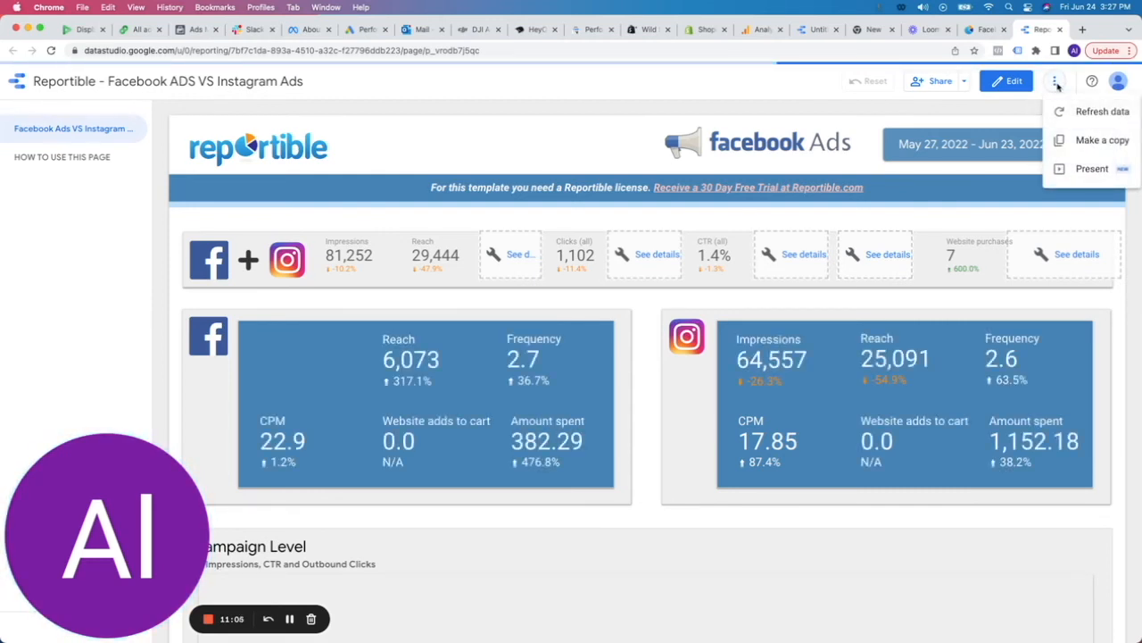
{"action": "left_click", "coordinate": [1094, 143]}
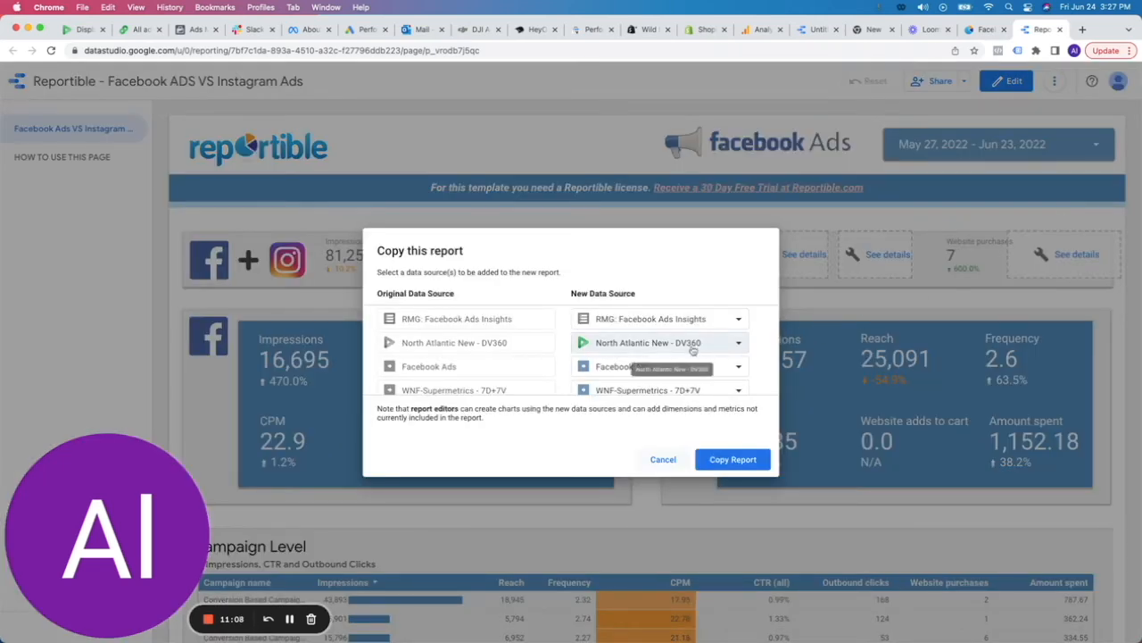
{"action": "scroll", "coordinate": [692, 348], "scroll_direction": "down", "scroll_amount": 3}
{"action": "left_click", "coordinate": [710, 324]}
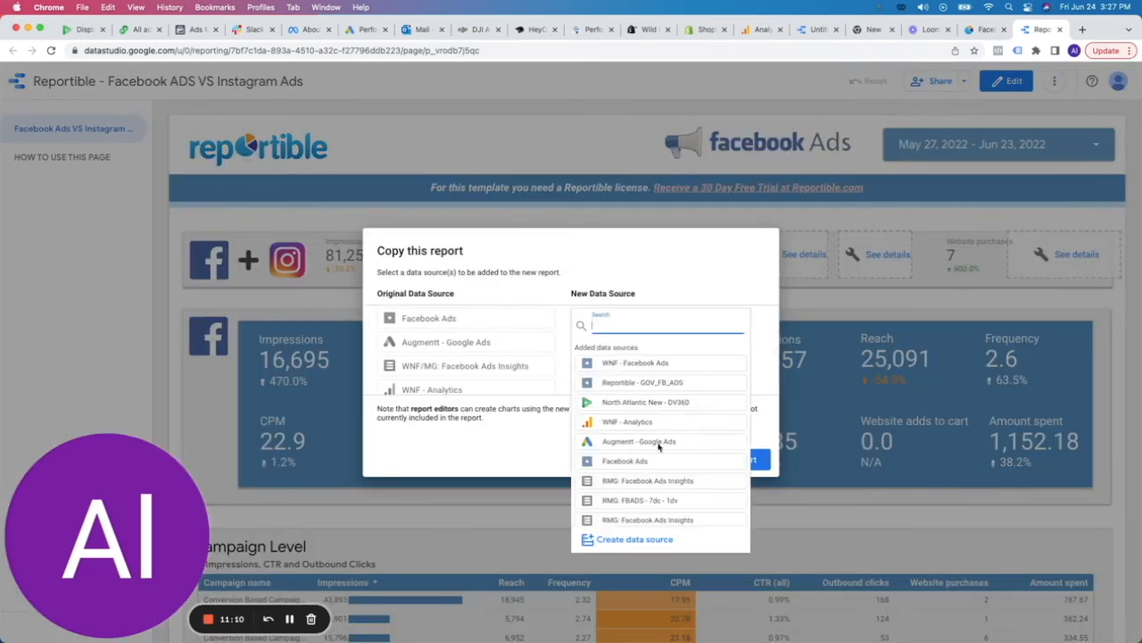
{"action": "left_click", "coordinate": [616, 539]}
Step: Search the connectors for "facebook ads" and choose Facebook Ads + Instagram Ads by reportible.com
{"action": "left_click", "coordinate": [253, 124]}
{"action": "type", "text": "facebook "}
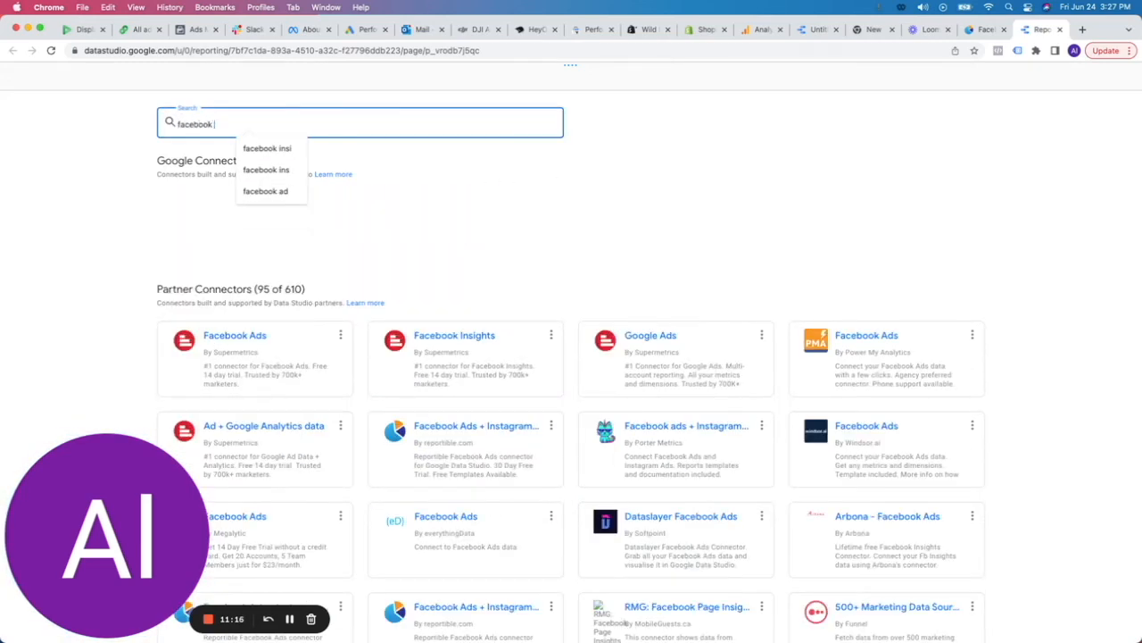
{"action": "type", "text": "ad"}
{"action": "type", "text": "ads"}
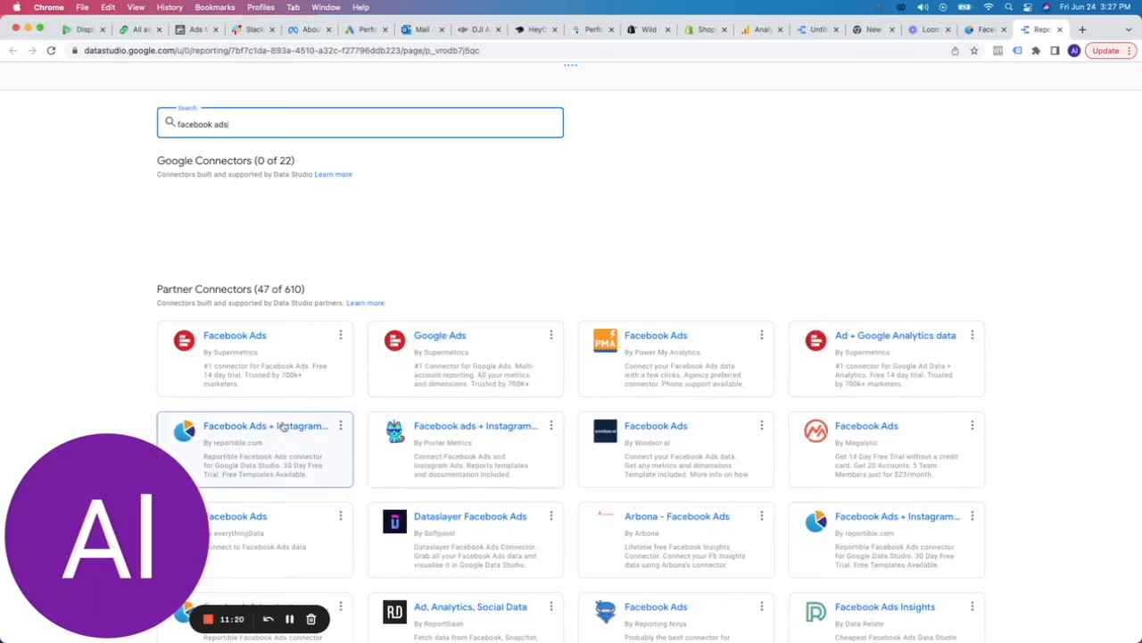
{"action": "left_click", "coordinate": [275, 427]}
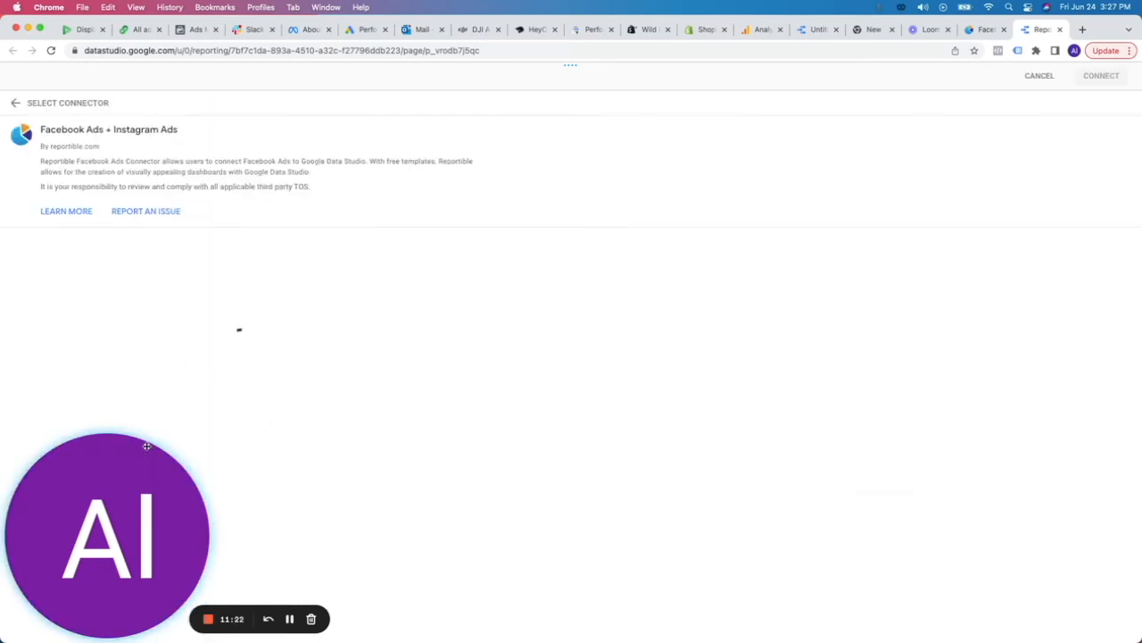
Step: Connect the Wild North Flowers ad account with the conversion window 7 day click + 1 day view (default)
{"action": "left_click_drag", "start_coordinate": [600, 383], "coordinate": [1039, 146]}
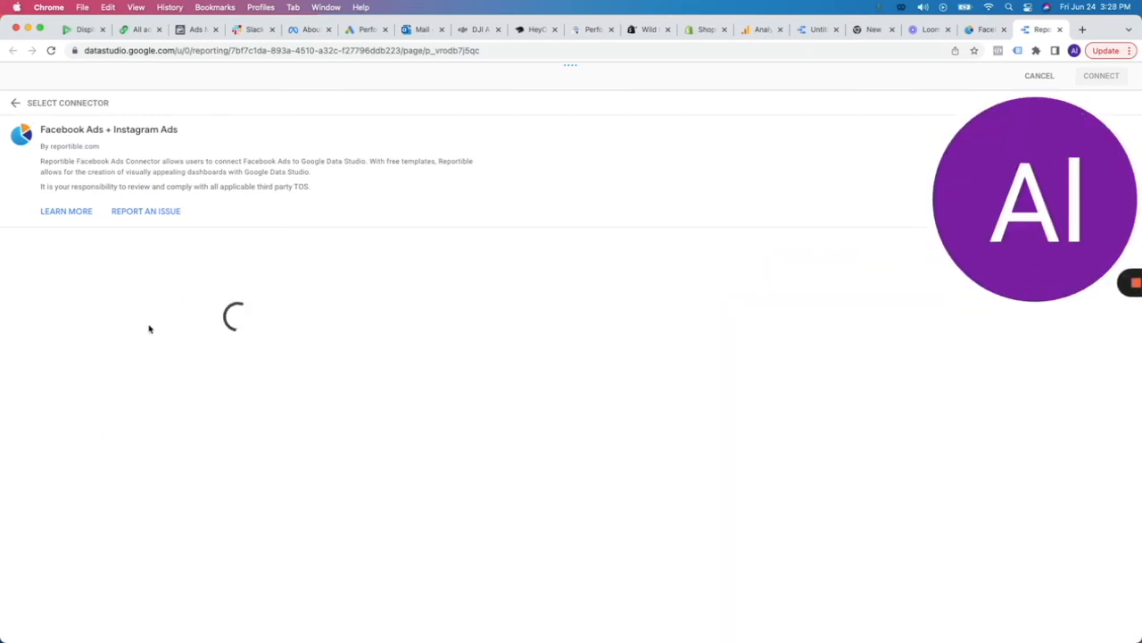
{"action": "left_click", "coordinate": [113, 293]}
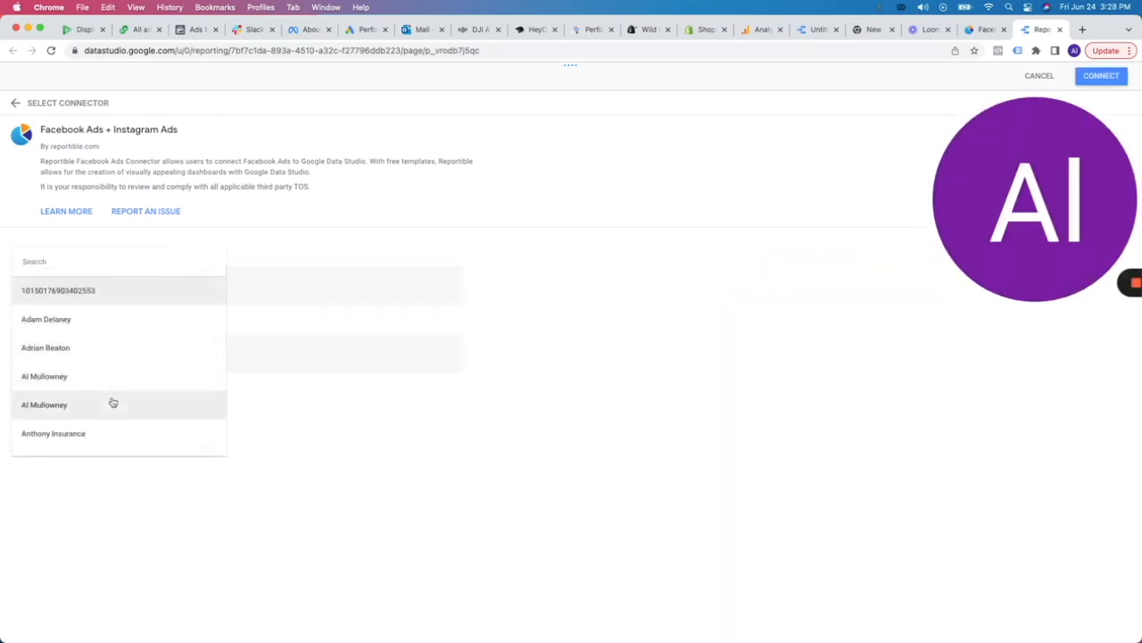
{"action": "scroll", "coordinate": [110, 403], "scroll_direction": "down", "scroll_amount": 10}
{"action": "left_click", "coordinate": [64, 382]}
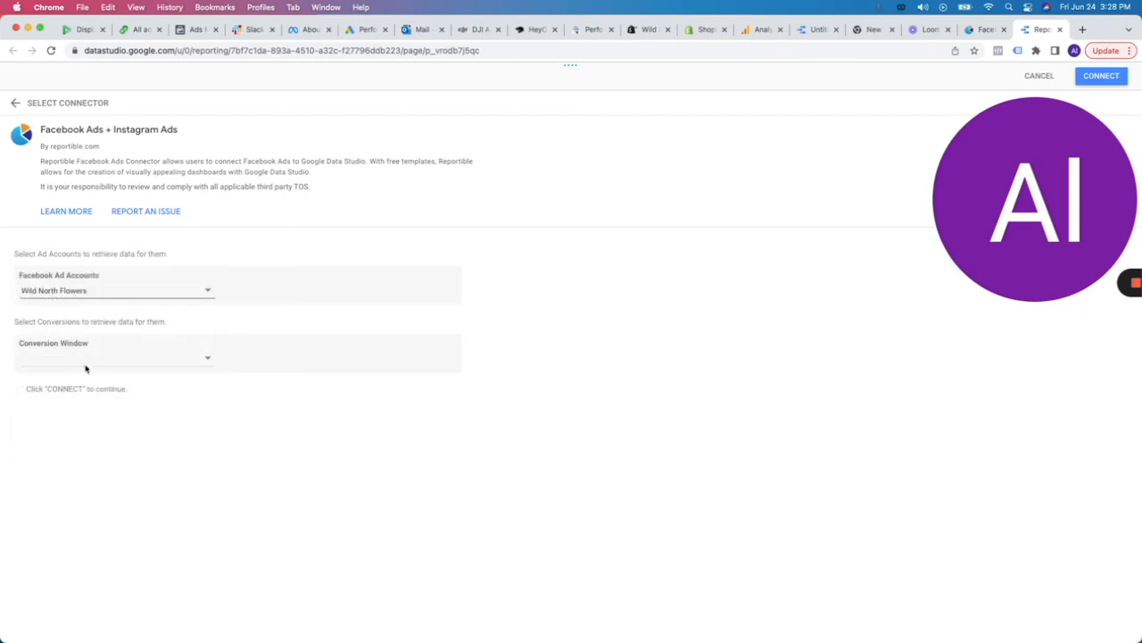
{"action": "left_click", "coordinate": [103, 354]}
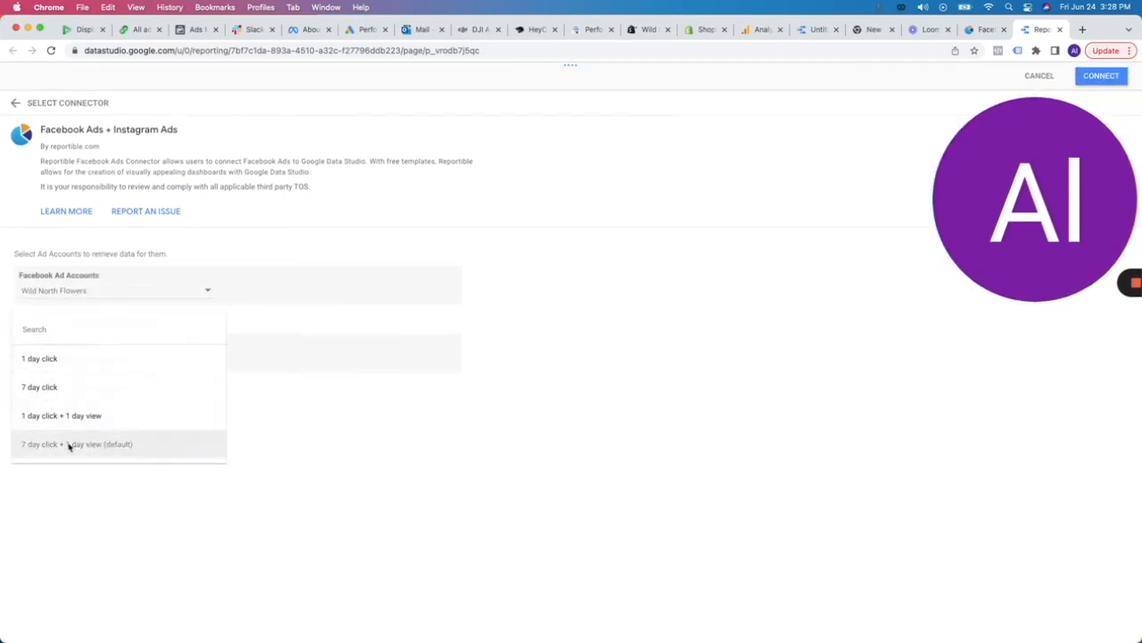
{"action": "left_click", "coordinate": [72, 444]}
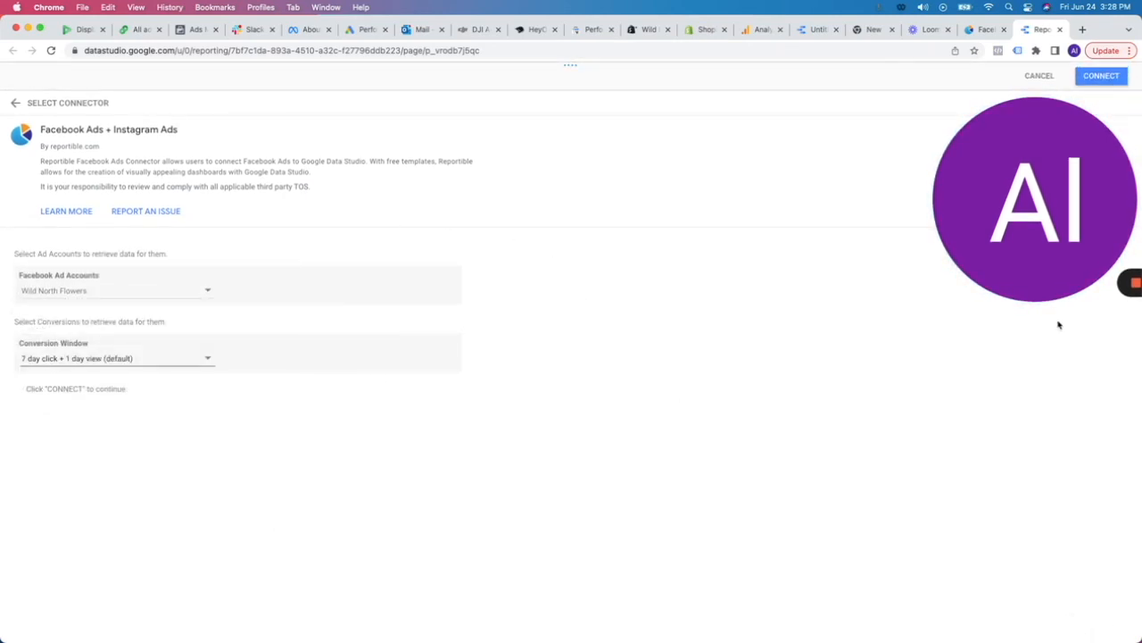
{"action": "left_click_drag", "start_coordinate": [1035, 122], "coordinate": [831, 379]}
{"action": "left_click", "coordinate": [1080, 77]}
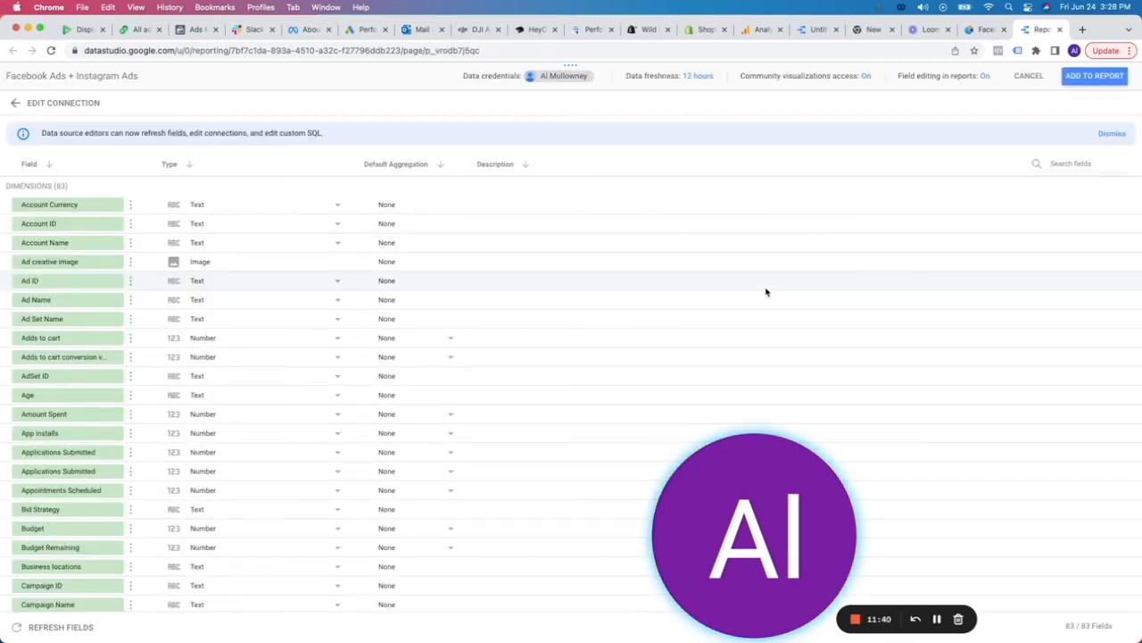
Step: Rename the data source as "Facebook Ads + Instagram Ads WN" and add it to the report
{"action": "left_click", "coordinate": [152, 83]}
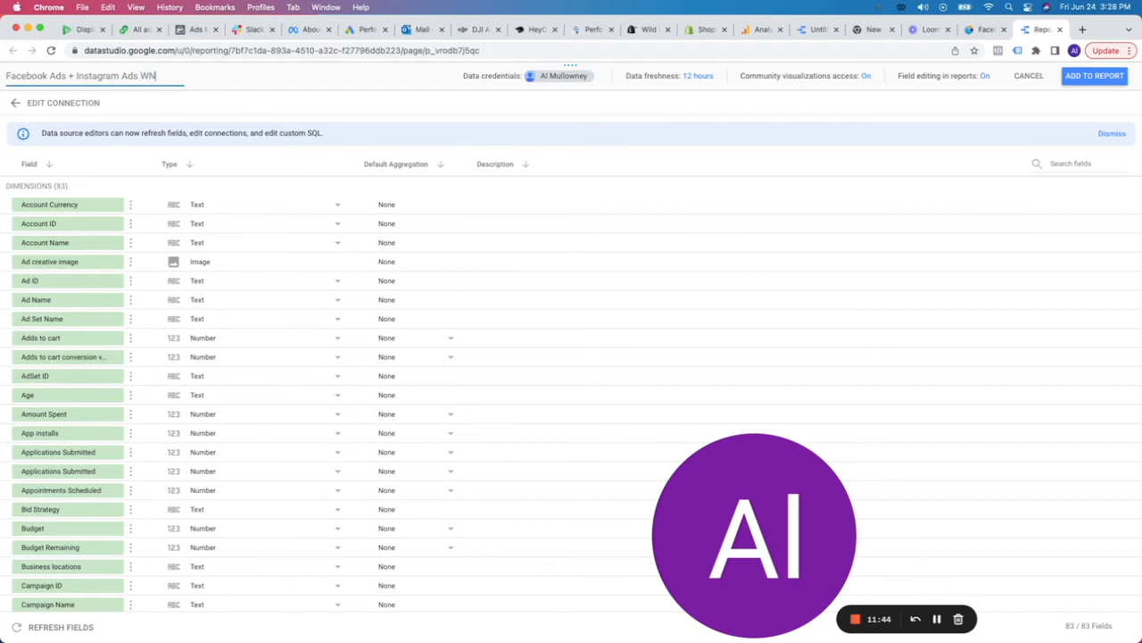
{"action": "left_click", "coordinate": [1091, 79]}
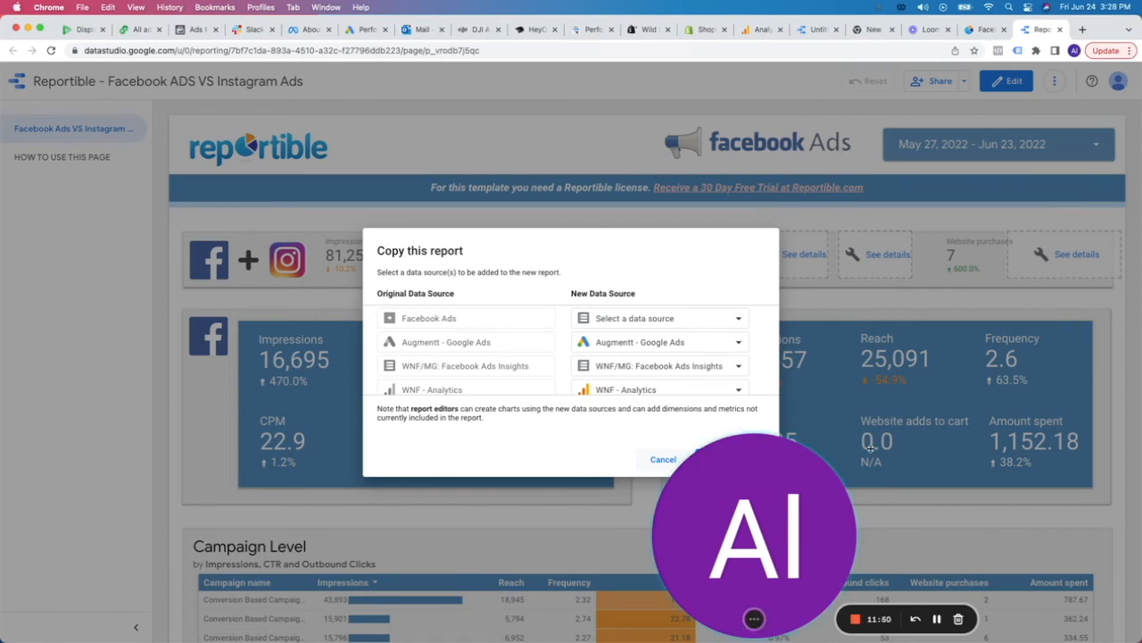
Step: Create the copy of the template report and review its summary scorecards and campaign table
{"action": "left_click", "coordinate": [742, 462]}
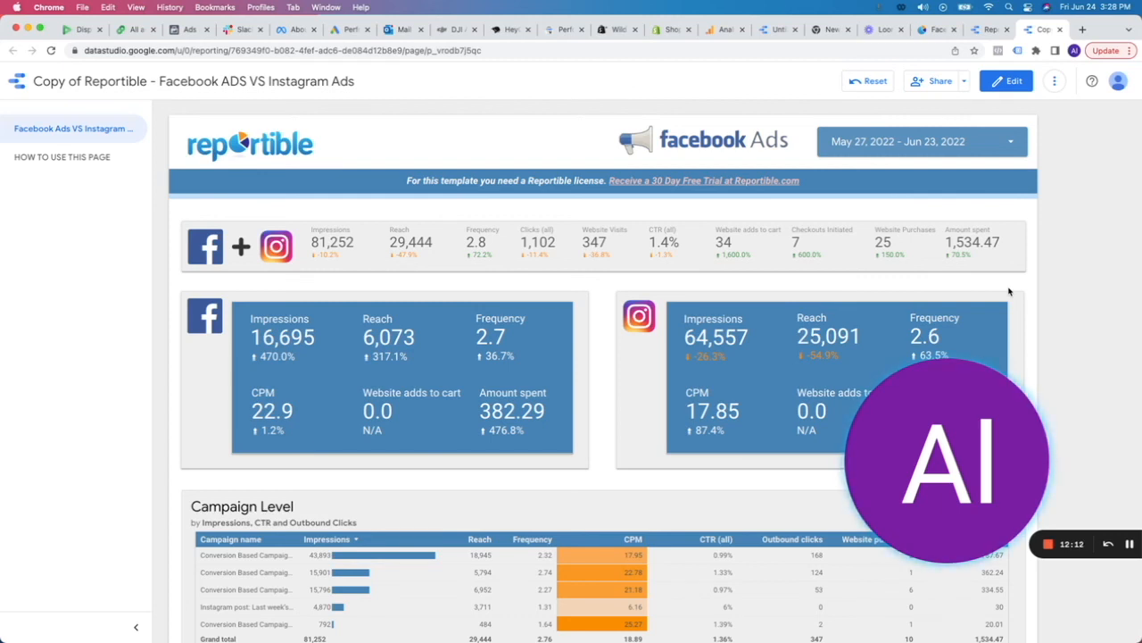
{"action": "scroll", "coordinate": [1040, 316], "scroll_direction": "down", "scroll_amount": 3}
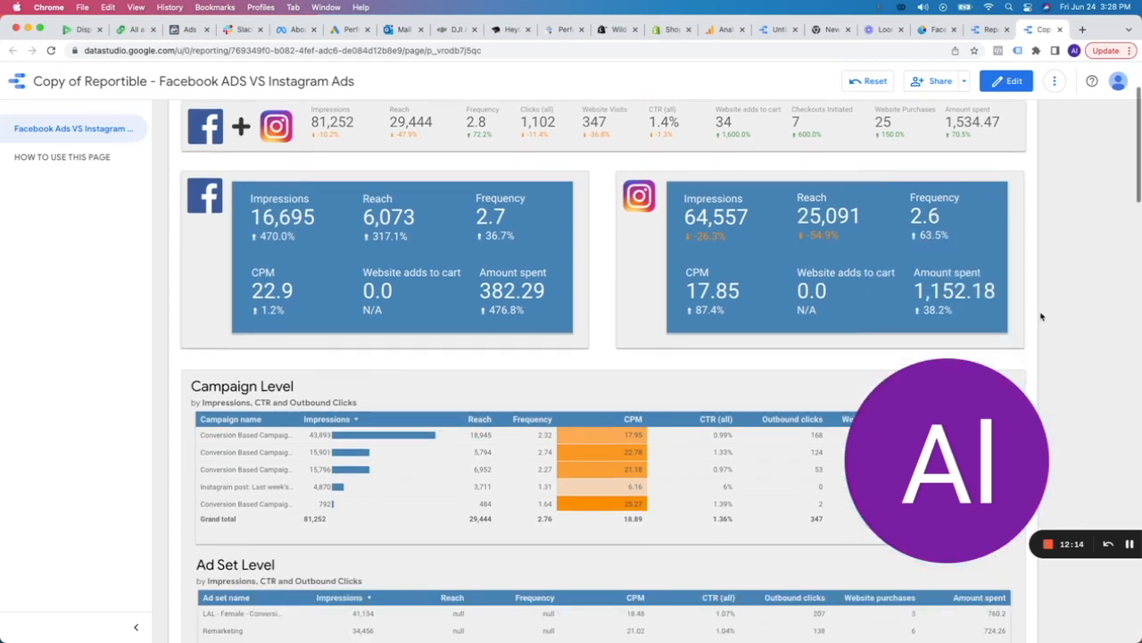
{"action": "scroll", "coordinate": [1064, 236], "scroll_direction": "down", "scroll_amount": 2}
{"action": "scroll", "coordinate": [1063, 268], "scroll_direction": "up", "scroll_amount": 4}
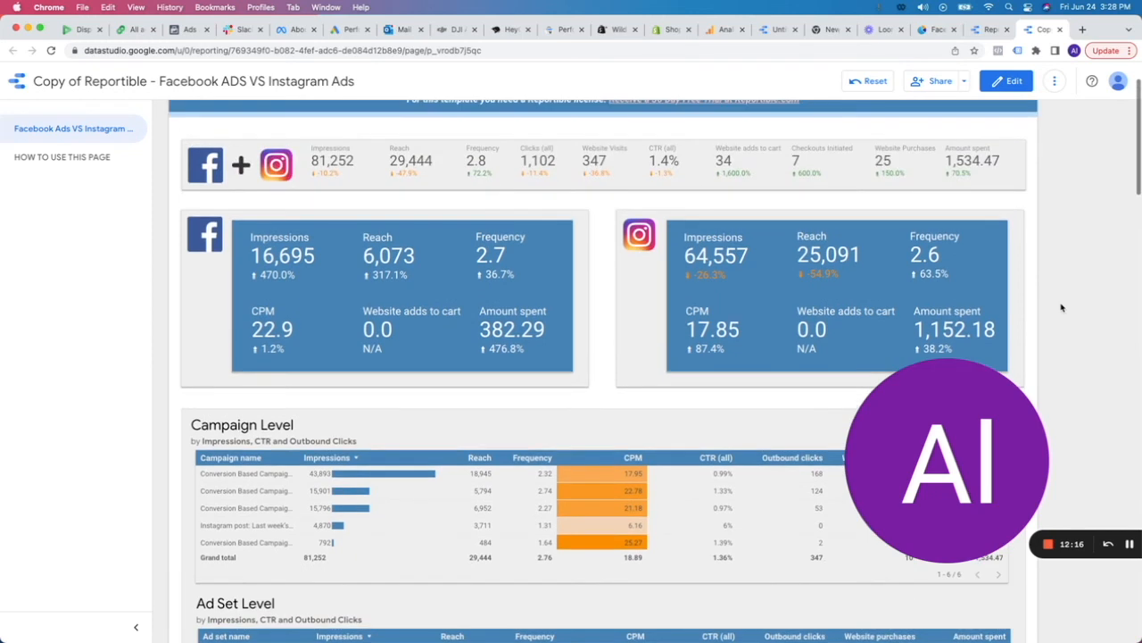
{"action": "scroll", "coordinate": [1063, 307], "scroll_direction": "up", "scroll_amount": 1}
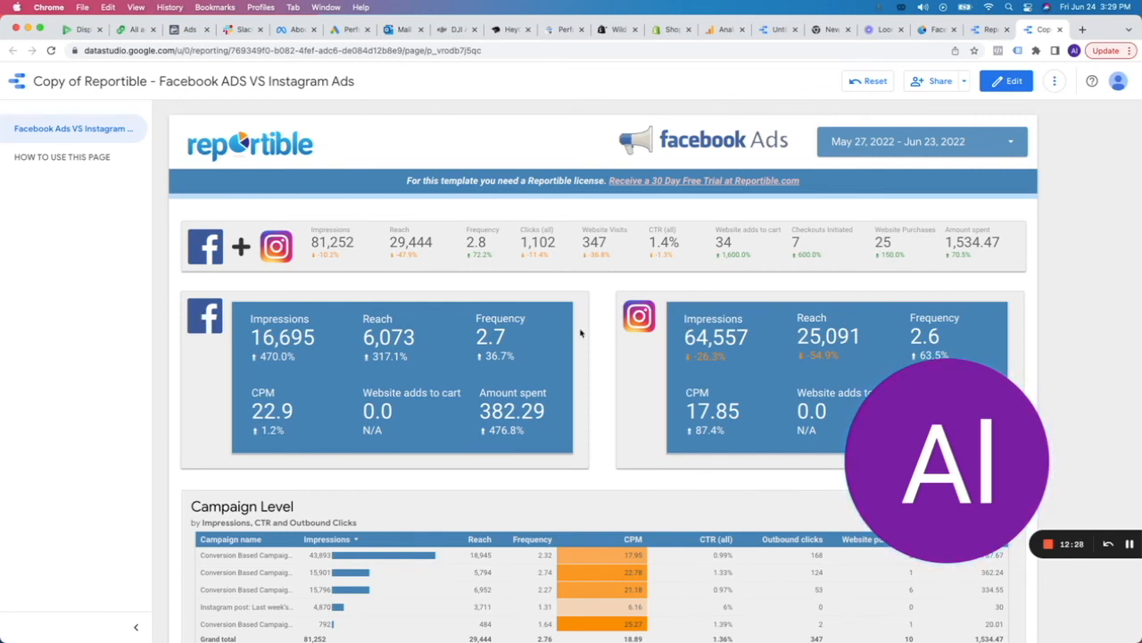
Step: Examine the copied report's campaign, ad set, ad, creative, publisher platform, placement, device, age, gender and geographic sections
{"action": "scroll", "coordinate": [1075, 372], "scroll_direction": "down", "scroll_amount": 5}
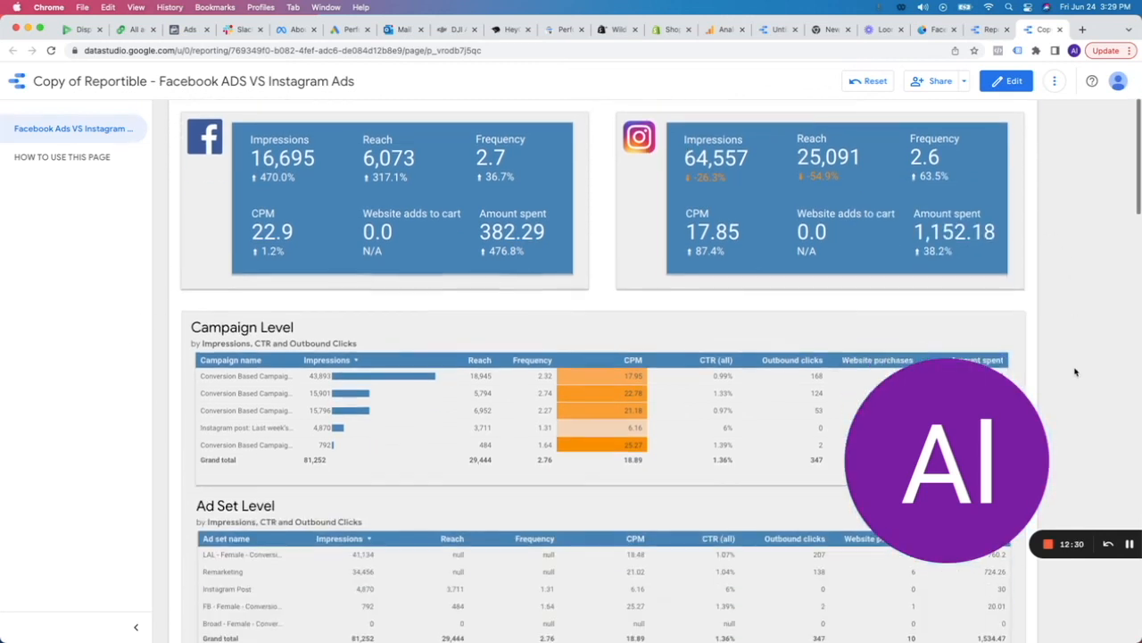
{"action": "scroll", "coordinate": [1076, 371], "scroll_direction": "up", "scroll_amount": 1}
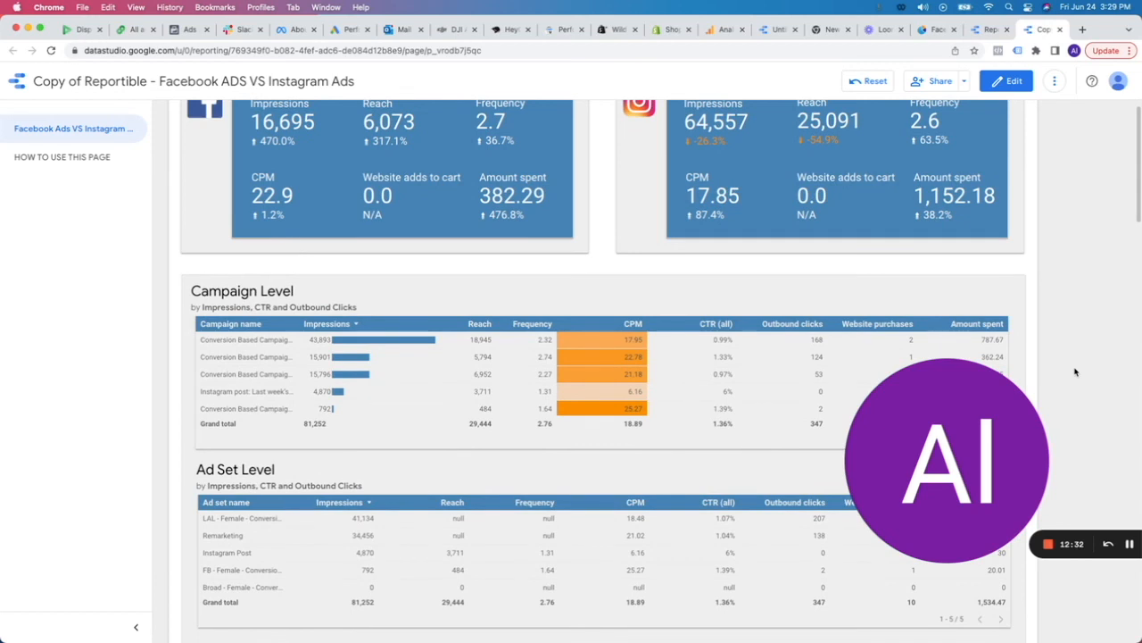
{"action": "scroll", "coordinate": [1076, 372], "scroll_direction": "down", "scroll_amount": 4}
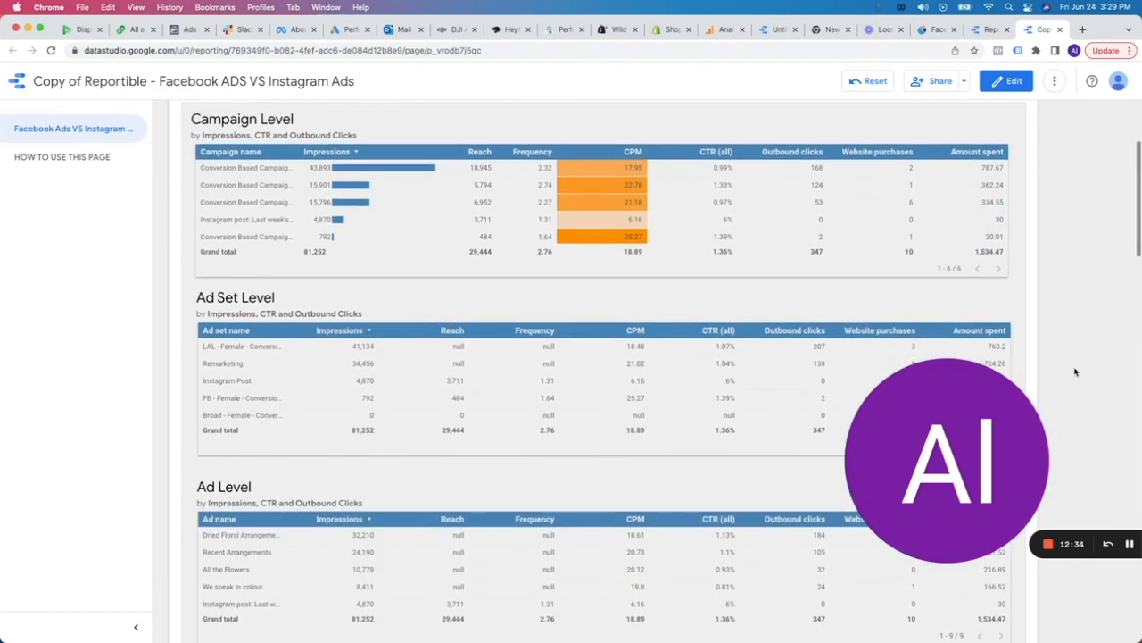
{"action": "scroll", "coordinate": [1076, 372], "scroll_direction": "down", "scroll_amount": 5}
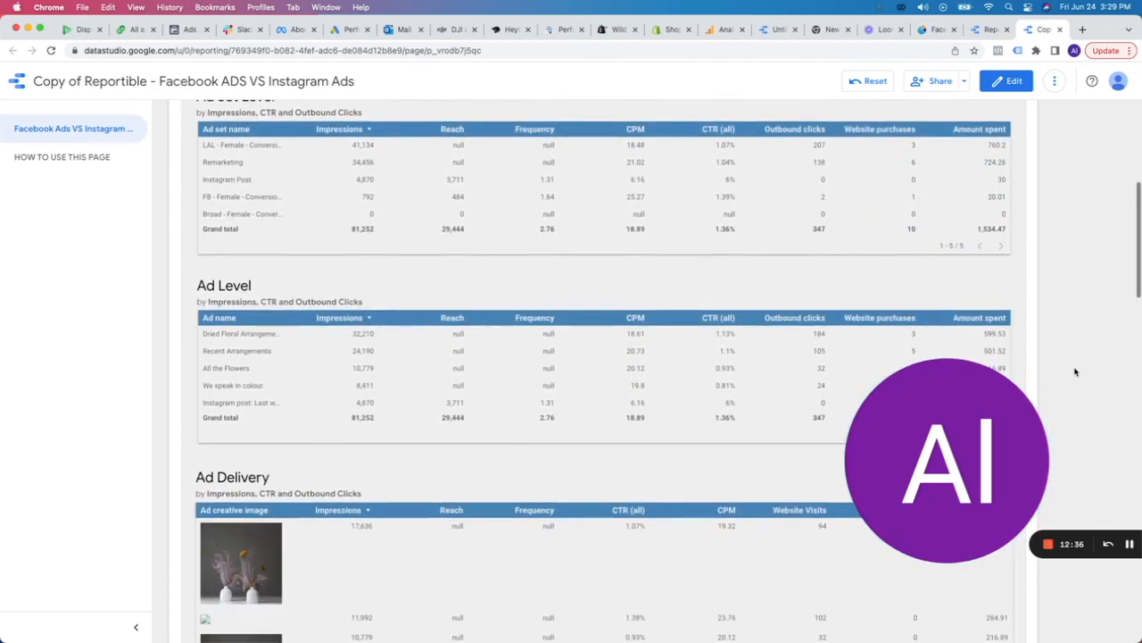
{"action": "scroll", "coordinate": [1076, 371], "scroll_direction": "down", "scroll_amount": 7}
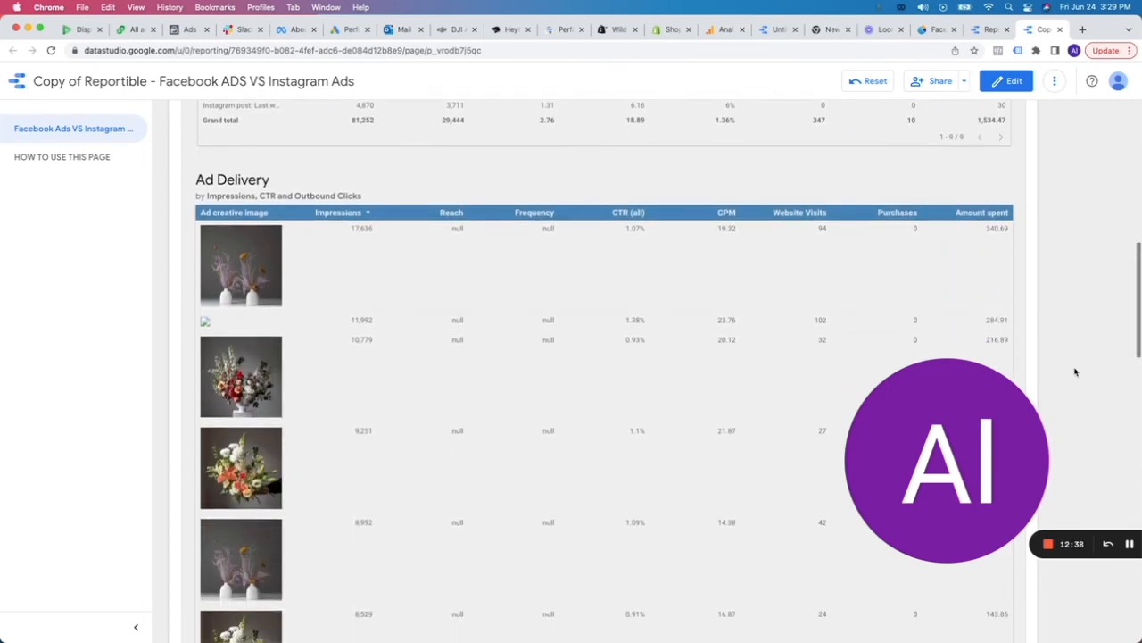
{"action": "scroll", "coordinate": [1076, 372], "scroll_direction": "down", "scroll_amount": 12}
{"action": "scroll", "coordinate": [1075, 371], "scroll_direction": "down", "scroll_amount": 3}
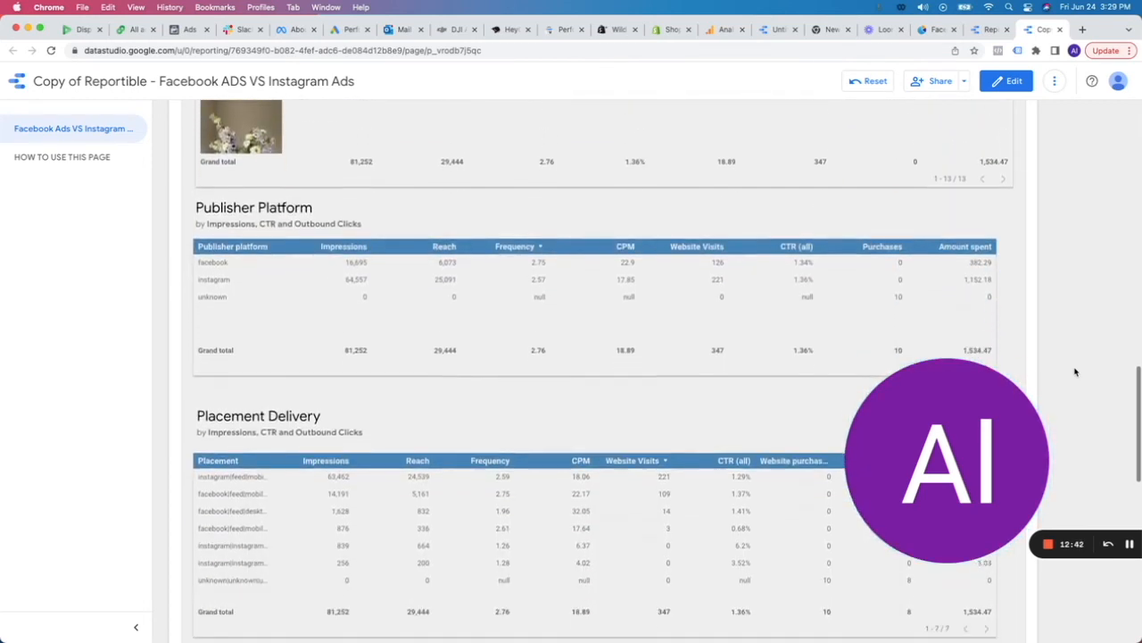
{"action": "scroll", "coordinate": [1076, 371], "scroll_direction": "down", "scroll_amount": 1}
{"action": "scroll", "coordinate": [1075, 371], "scroll_direction": "down", "scroll_amount": 2}
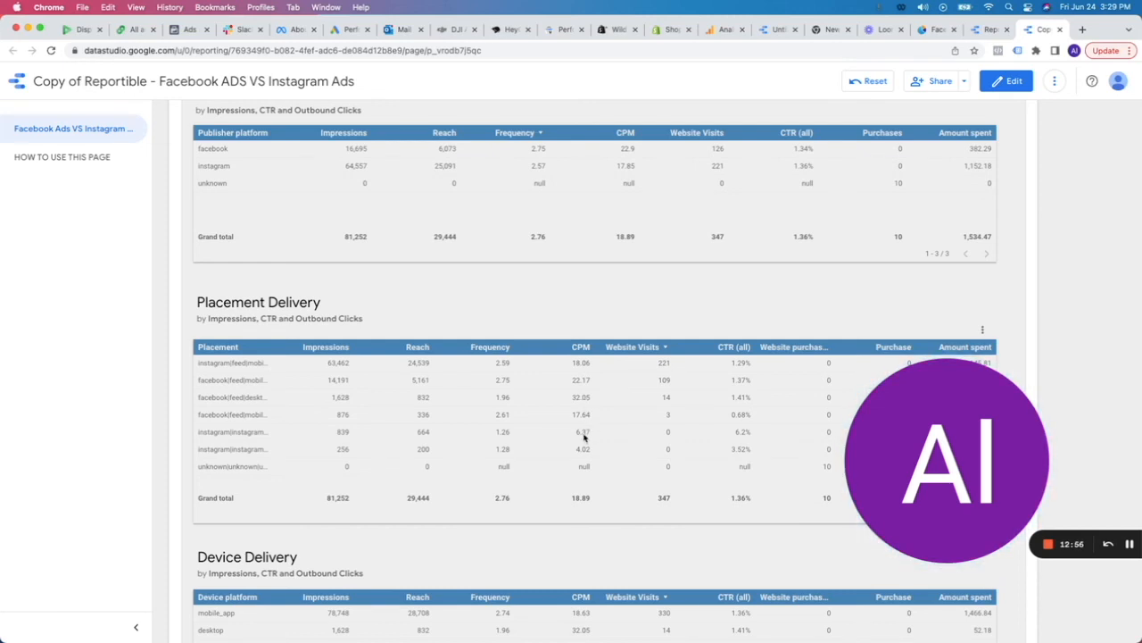
{"action": "scroll", "coordinate": [584, 437], "scroll_direction": "down", "scroll_amount": 1}
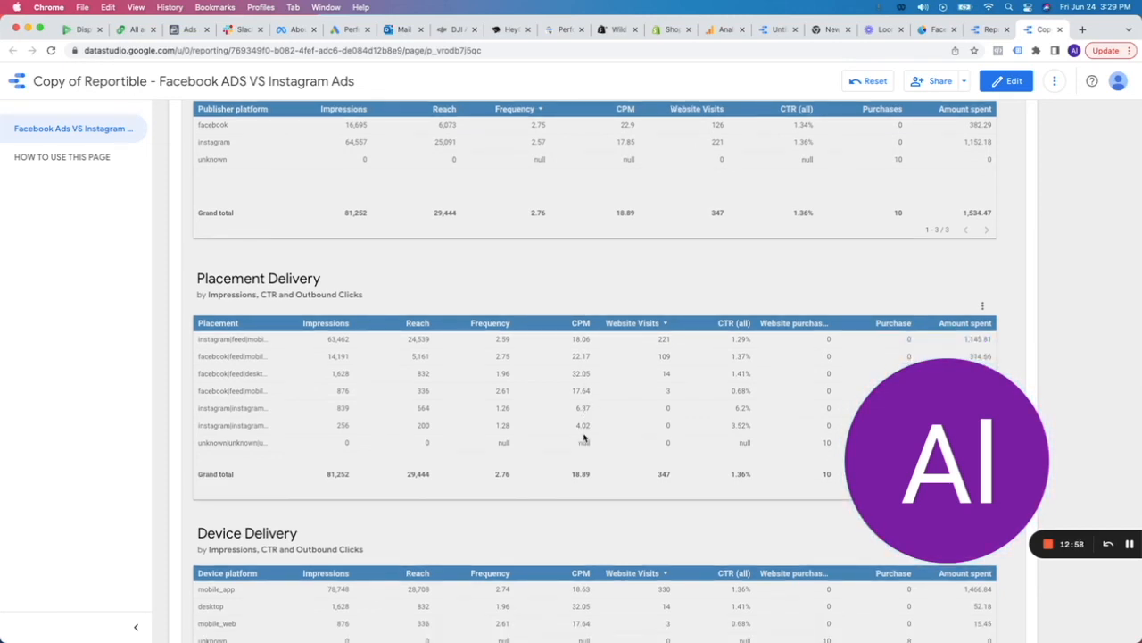
{"action": "scroll", "coordinate": [584, 437], "scroll_direction": "down", "scroll_amount": 5}
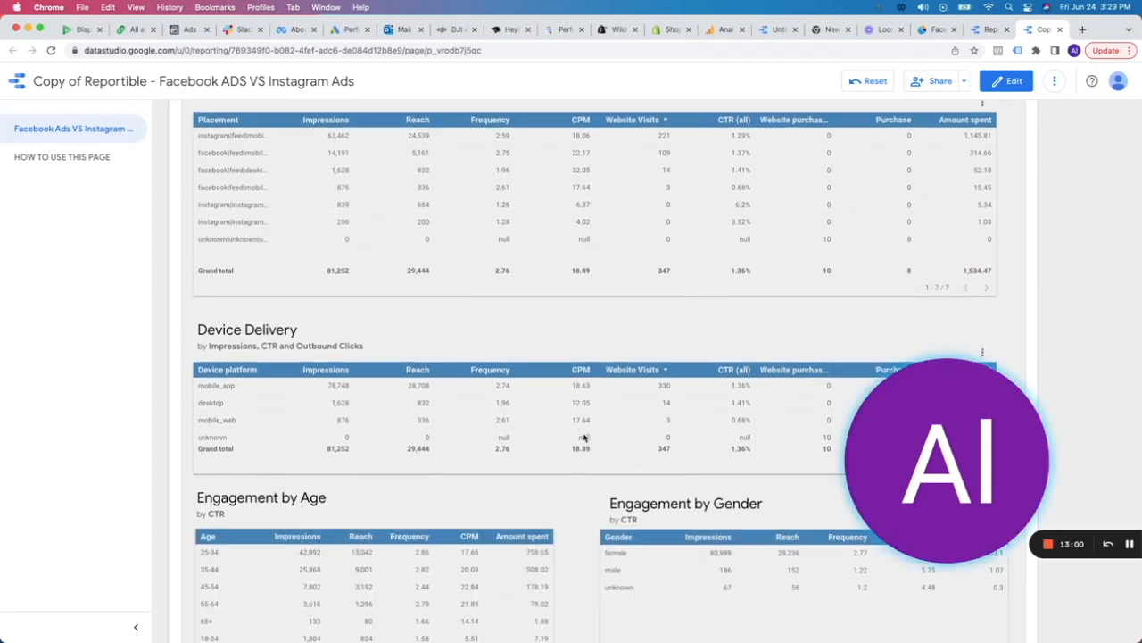
{"action": "scroll", "coordinate": [583, 437], "scroll_direction": "down", "scroll_amount": 3}
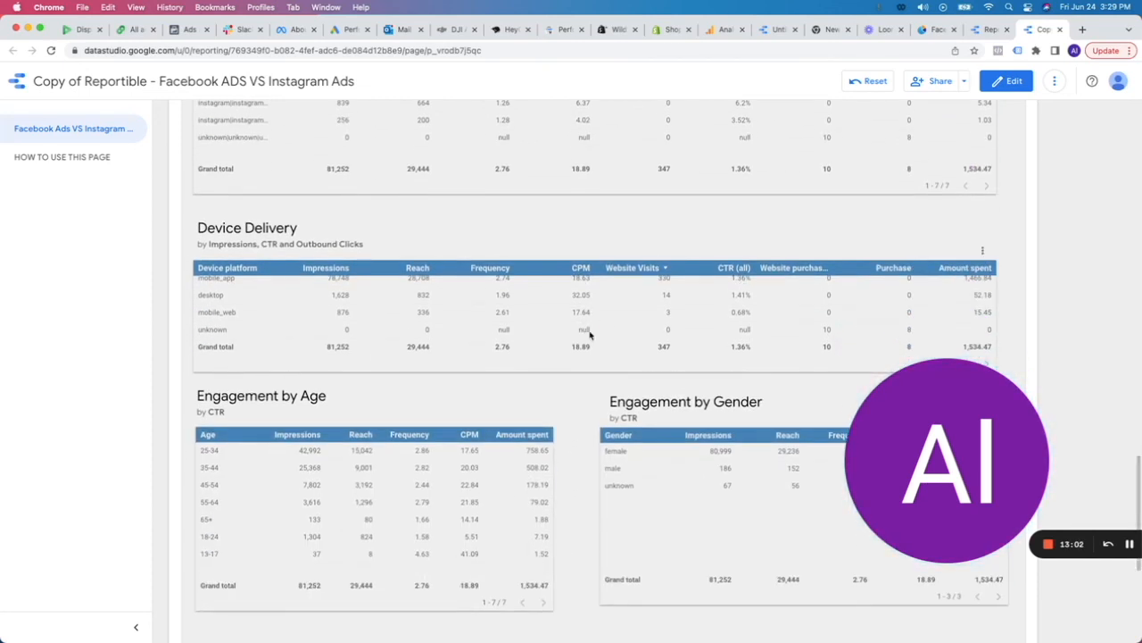
{"action": "scroll", "coordinate": [572, 448], "scroll_direction": "down", "scroll_amount": 2}
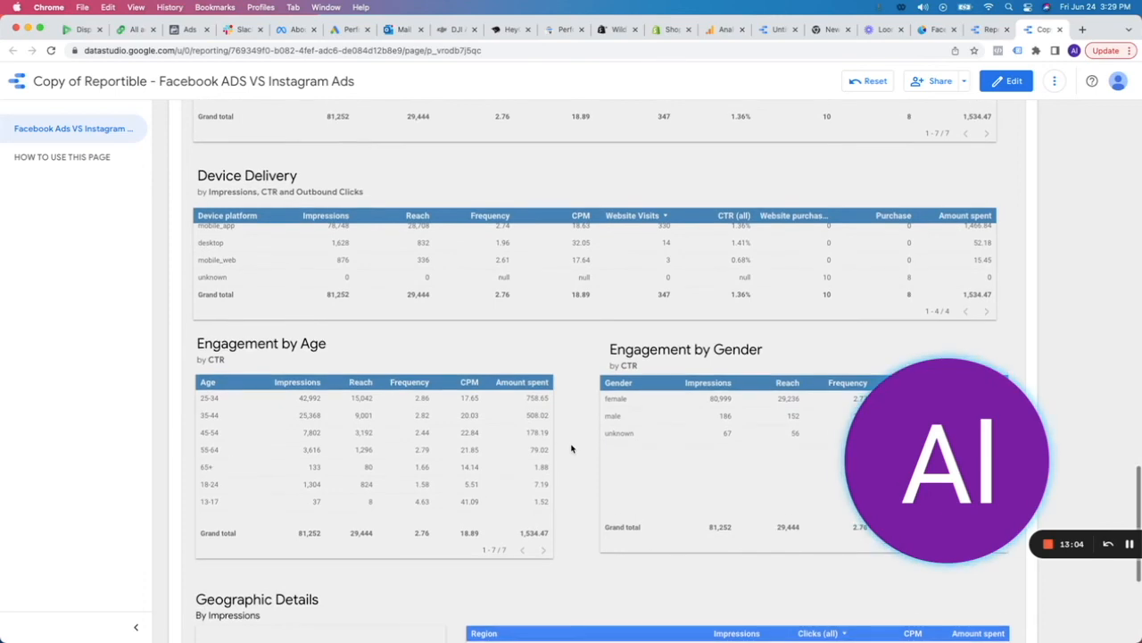
{"action": "scroll", "coordinate": [571, 449], "scroll_direction": "down", "scroll_amount": 2}
{"action": "scroll", "coordinate": [571, 448], "scroll_direction": "up", "scroll_amount": 15}
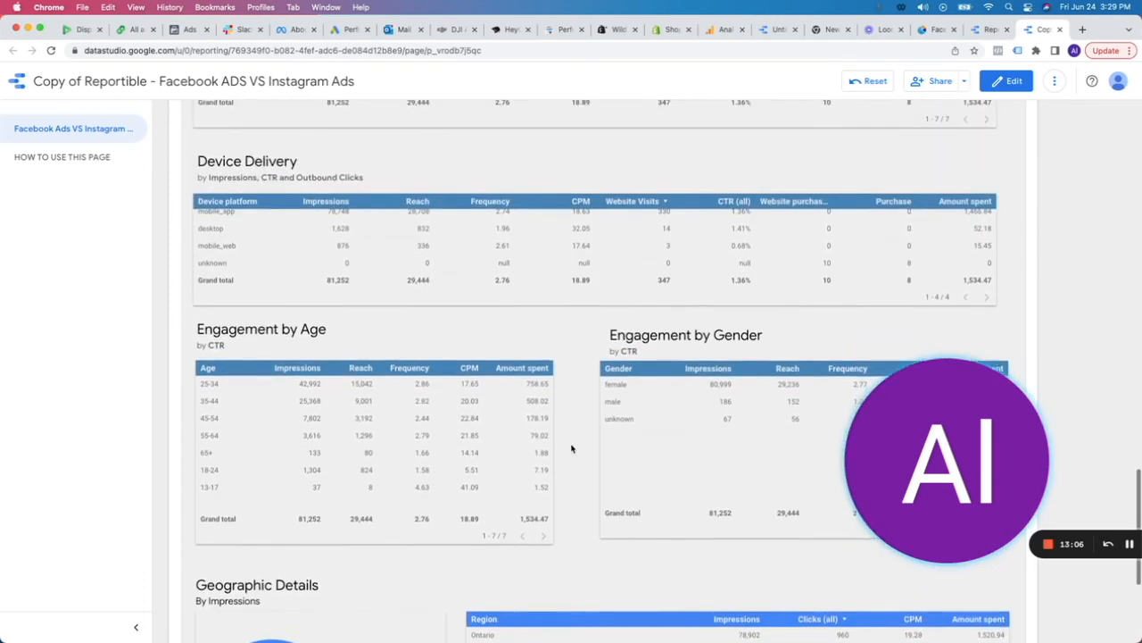
{"action": "scroll", "coordinate": [571, 450], "scroll_direction": "up", "scroll_amount": 10}
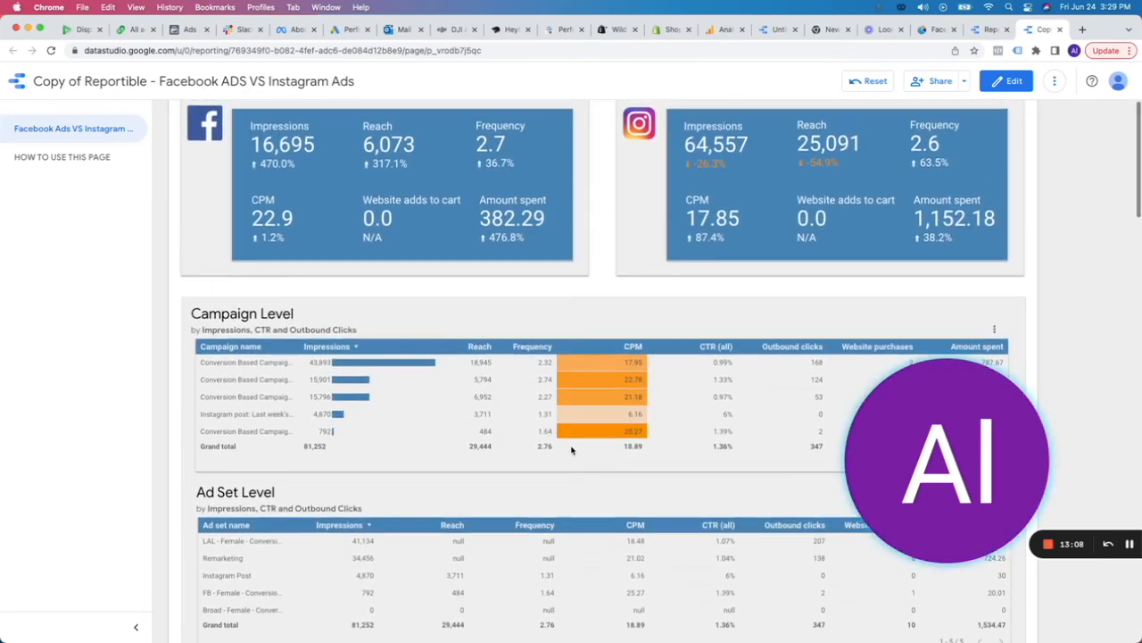
{"action": "scroll", "coordinate": [587, 306], "scroll_direction": "up", "scroll_amount": 5}
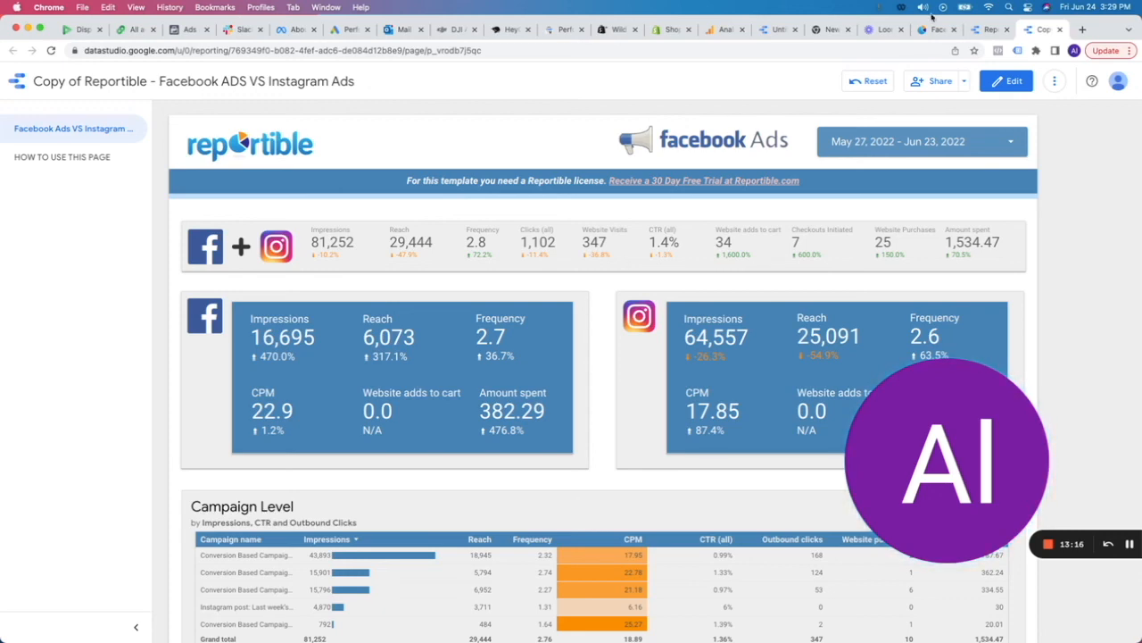
Step: Open the copied report for editing and select the Reach and Frequency scorecards in the combined Facebook and Instagram row one after the other
{"action": "left_click", "coordinate": [1008, 82]}
{"action": "left_click", "coordinate": [281, 267]}
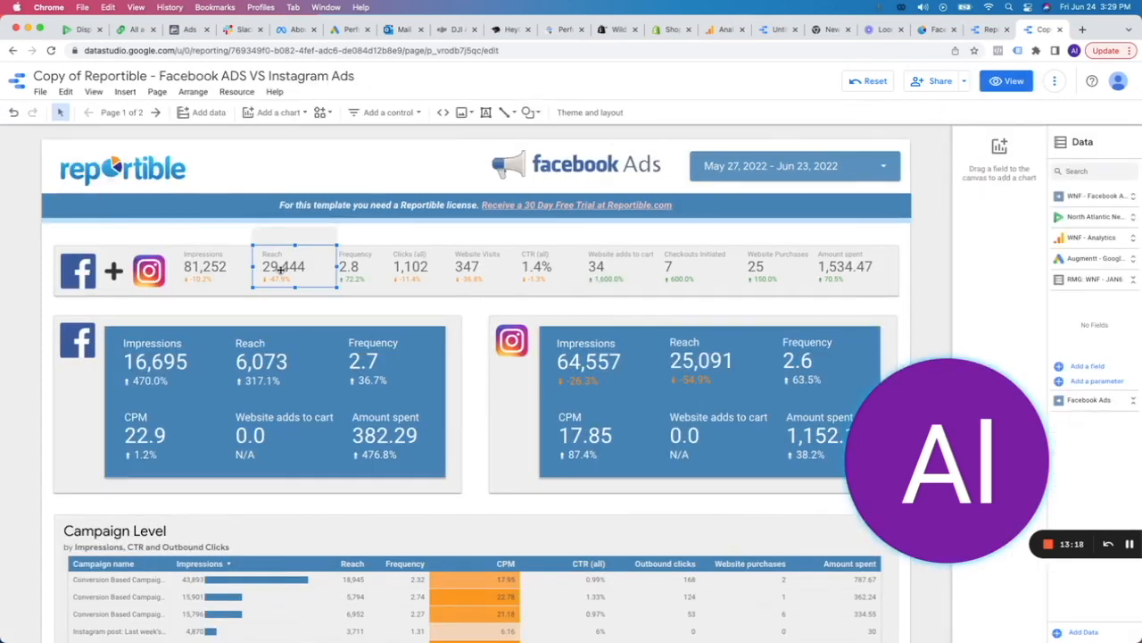
{"action": "left_click", "coordinate": [354, 269]}
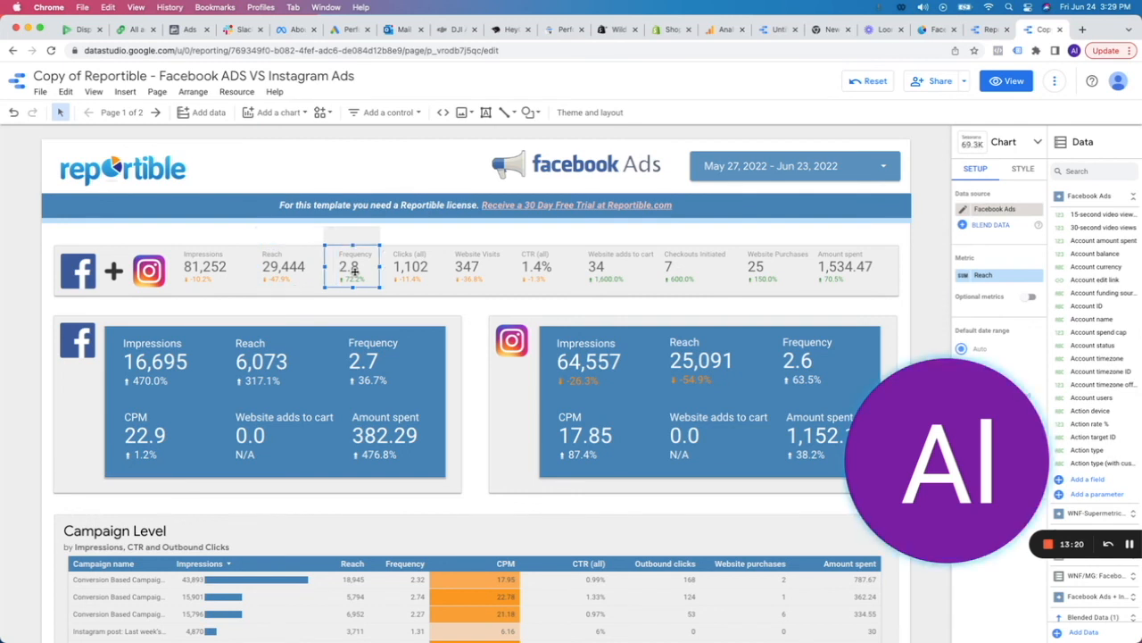